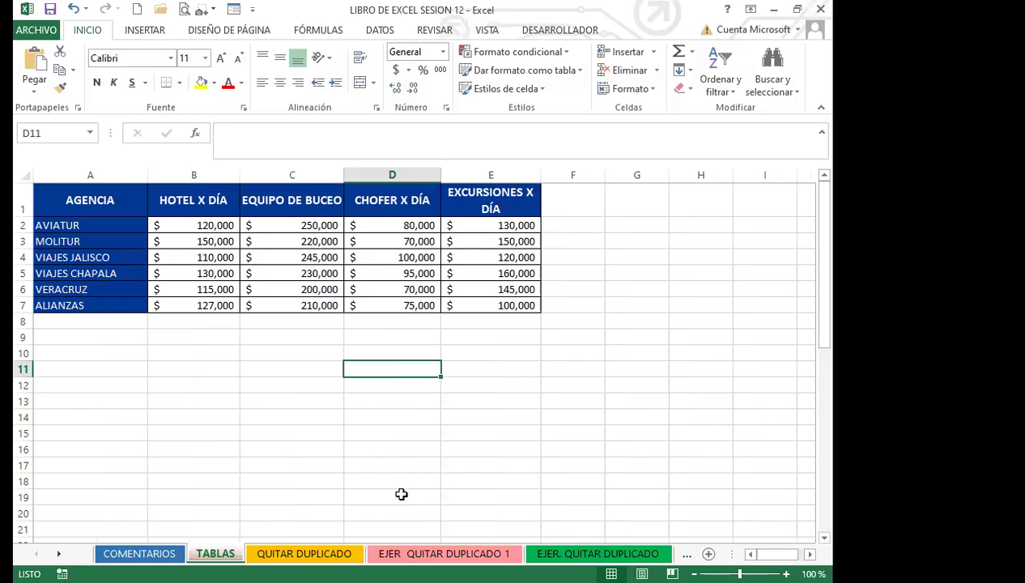
On the COMENTARIOS sheet, add a comment reading "SALUDOS" to cell B2, the hotel price for AVIATUR.
{"action": "key", "text": "ctrl+Page_Up"}
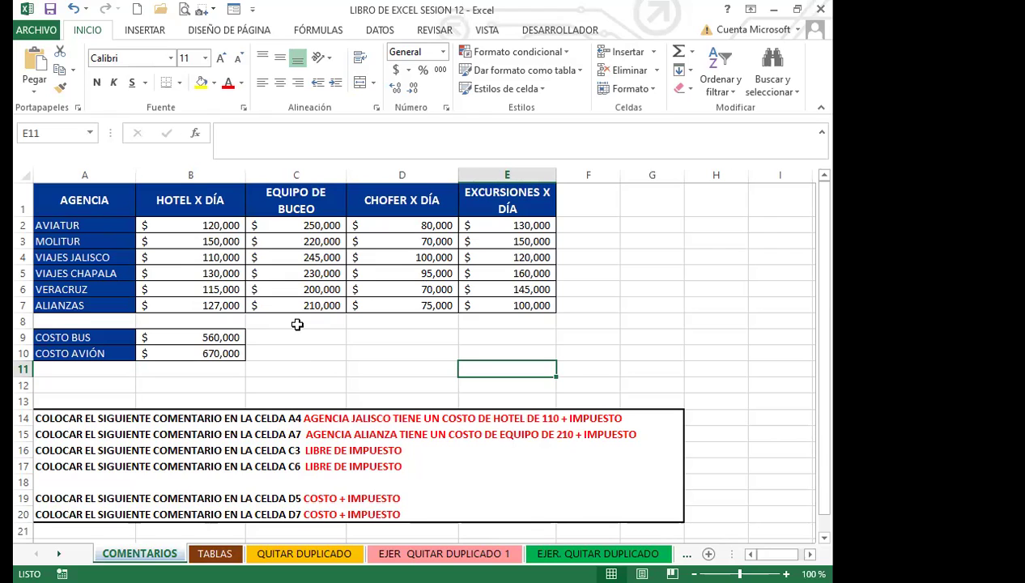
{"action": "left_click", "coordinate": [408, 224]}
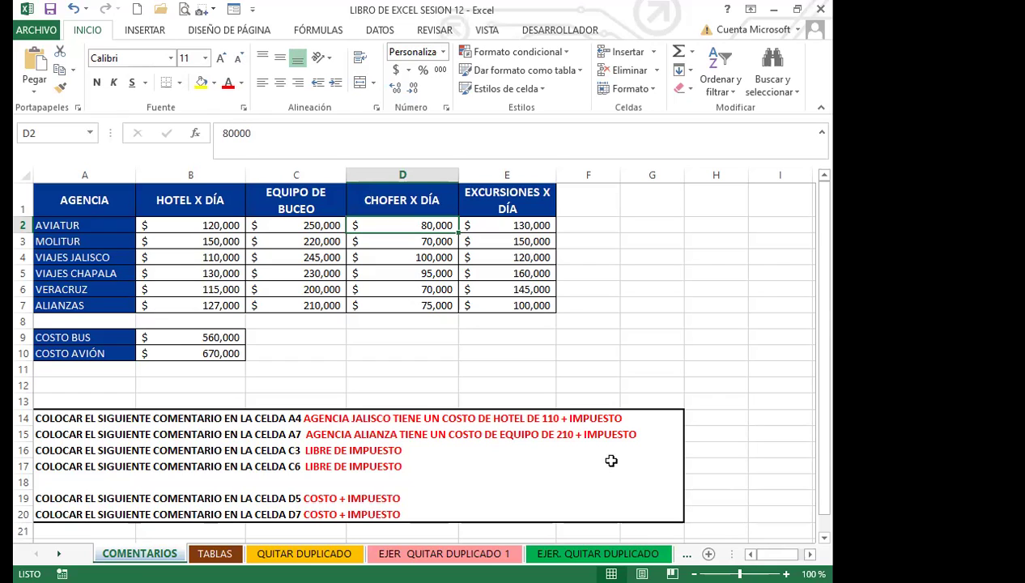
{"action": "left_click", "coordinate": [194, 221]}
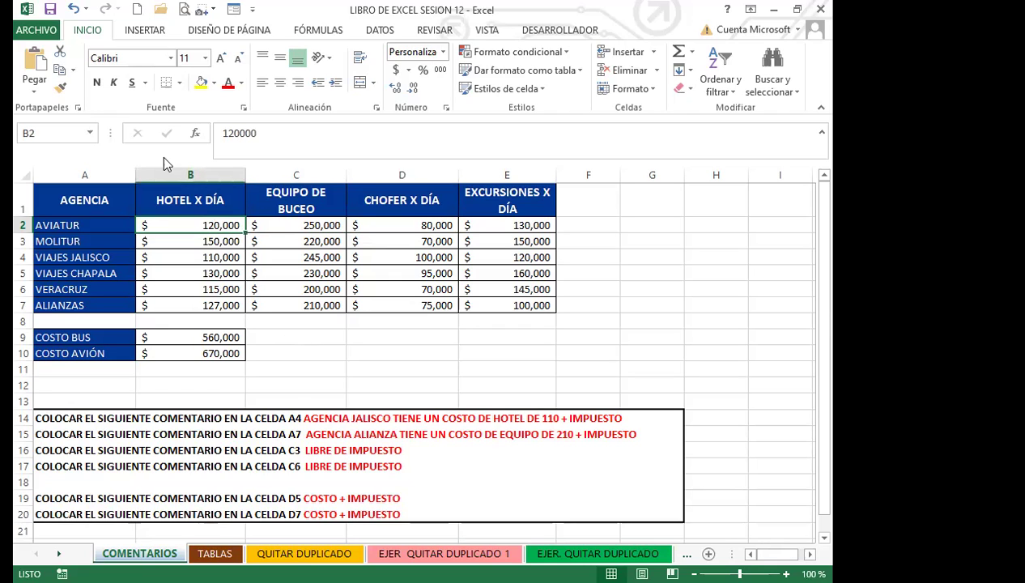
{"action": "left_click", "coordinate": [484, 31]}
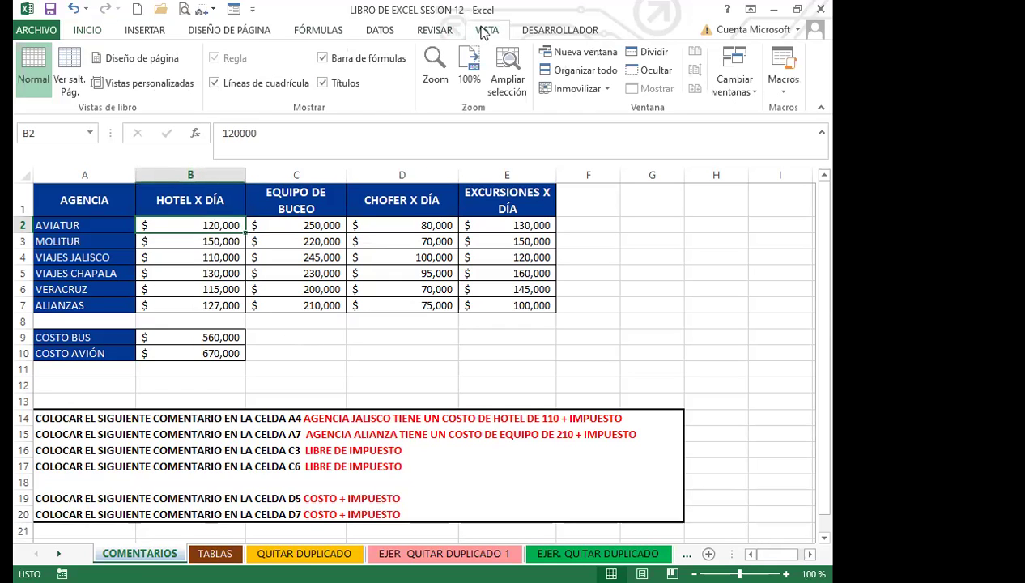
{"action": "left_click", "coordinate": [422, 31]}
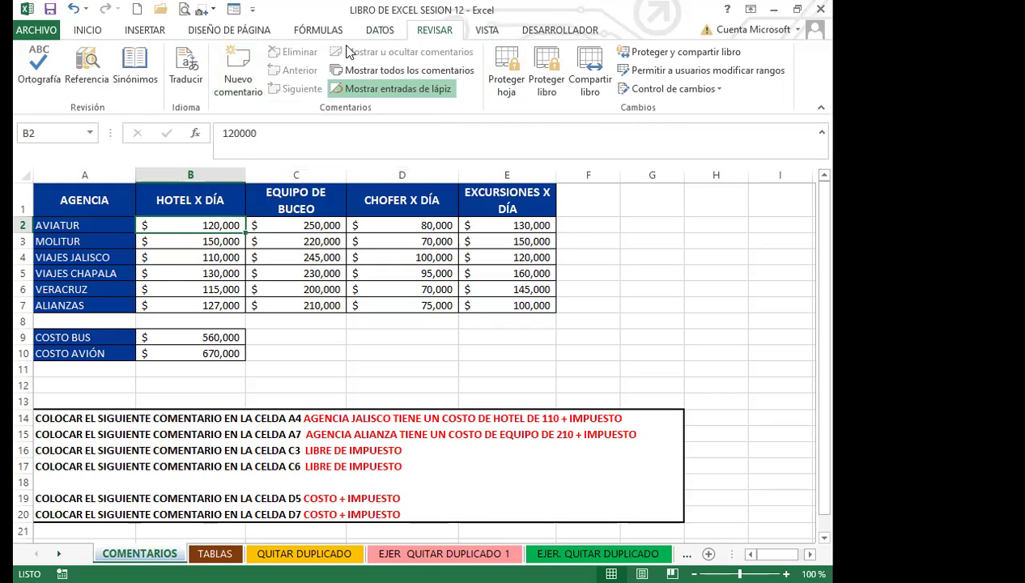
{"action": "left_click", "coordinate": [240, 64]}
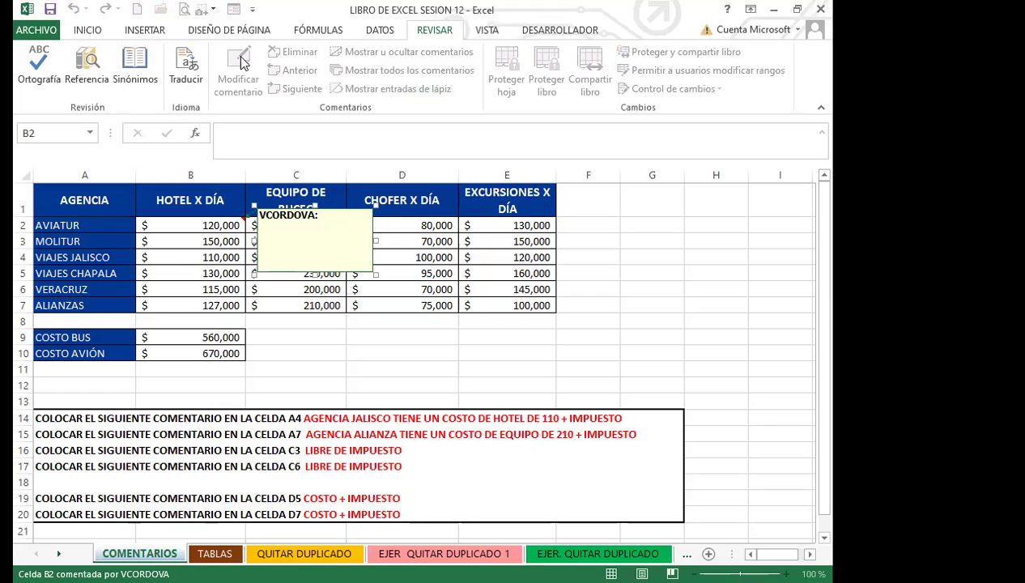
{"action": "type", "text": "SALUDOS"}
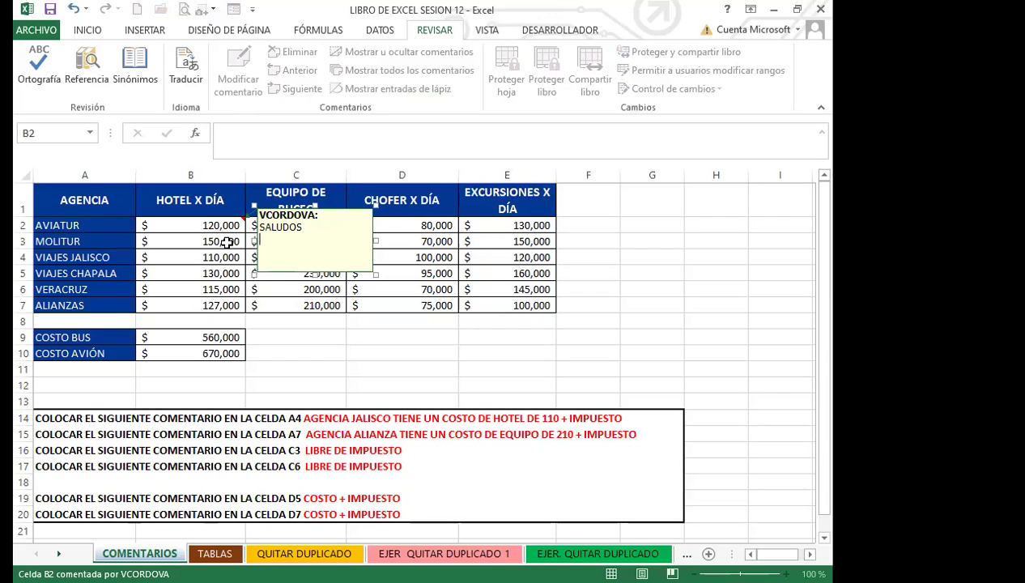
{"action": "left_click", "coordinate": [198, 272]}
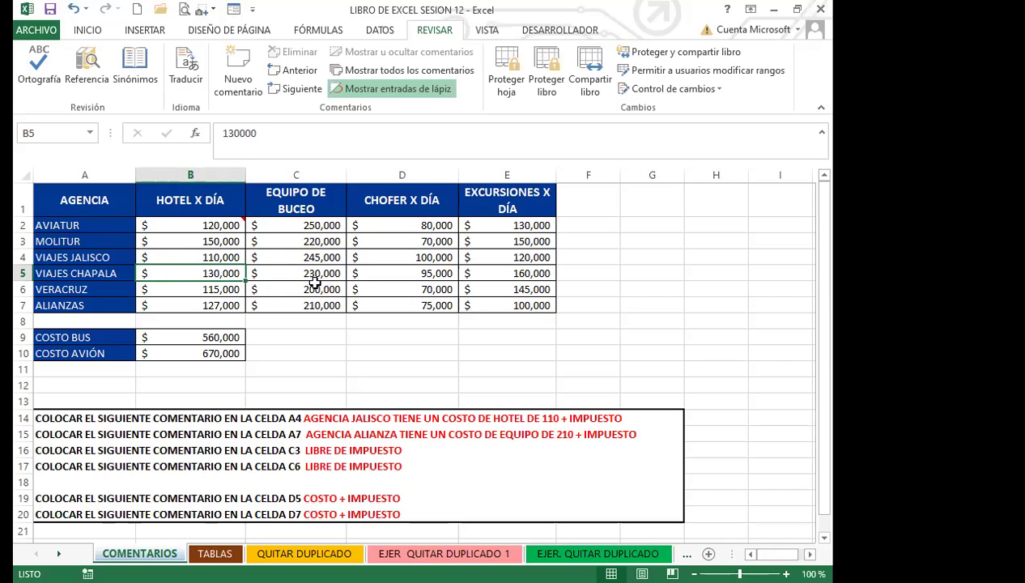
{"action": "left_click", "coordinate": [592, 340]}
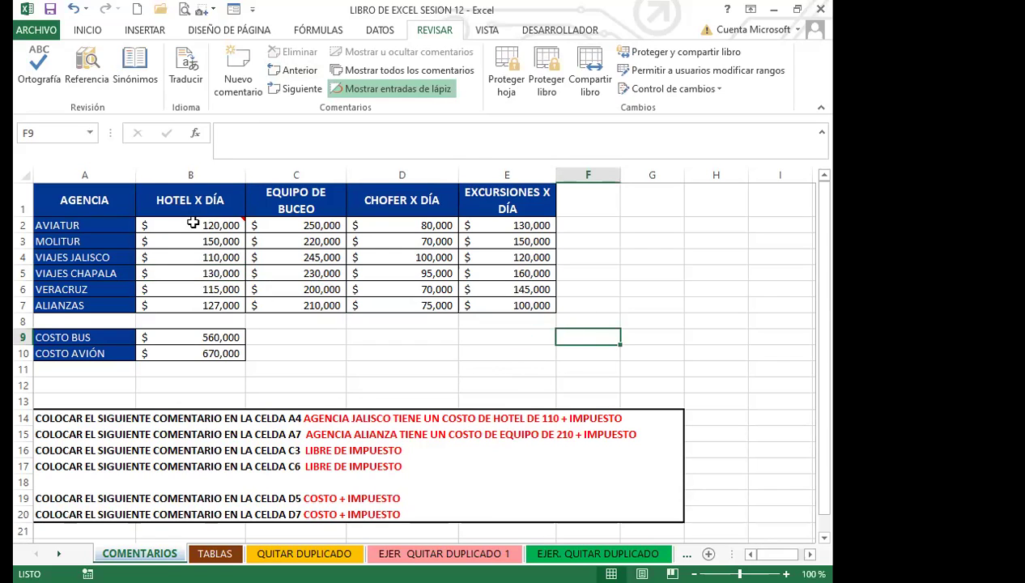
{"action": "mouse_move", "coordinate": [191, 226]}
Insert comments with no added text in cells E5, D4, C7 and A2.
{"action": "left_click", "coordinate": [531, 276]}
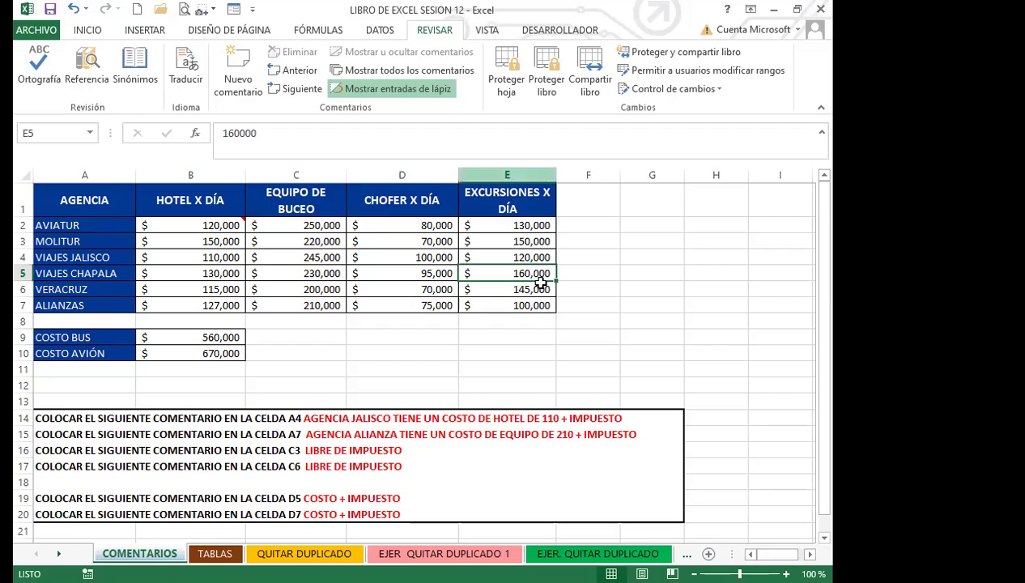
{"action": "left_click", "coordinate": [238, 74]}
{"action": "left_click", "coordinate": [361, 257]}
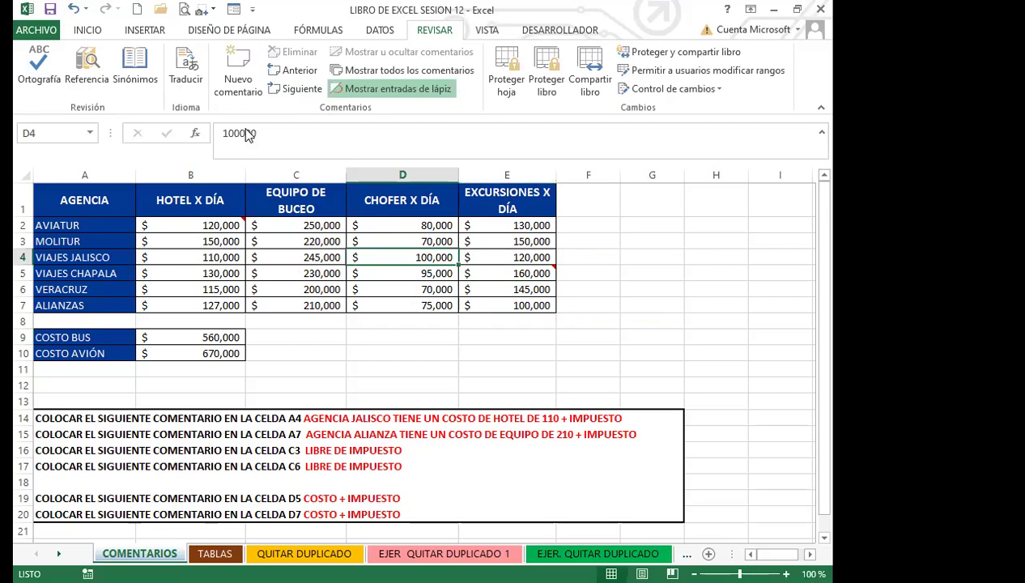
{"action": "left_click", "coordinate": [237, 79]}
{"action": "left_click", "coordinate": [305, 304]}
{"action": "left_click", "coordinate": [238, 77]}
{"action": "left_click", "coordinate": [305, 350]}
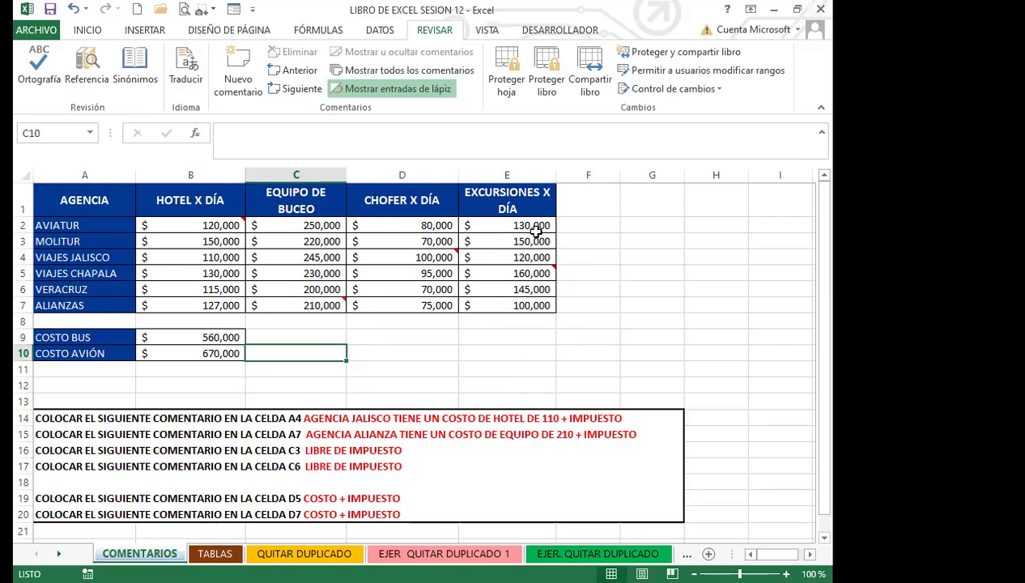
{"action": "left_click", "coordinate": [70, 219]}
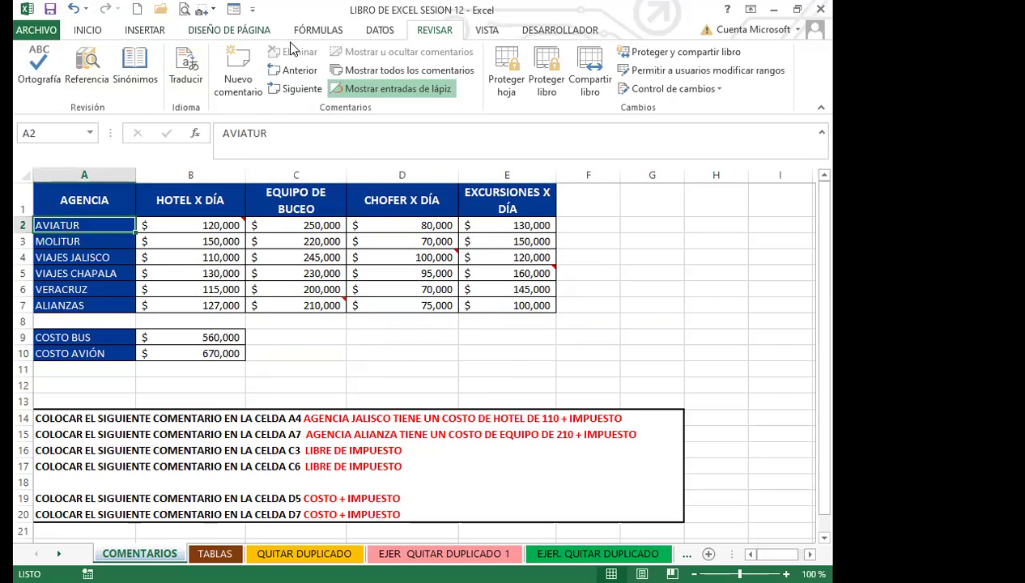
{"action": "left_click", "coordinate": [239, 65]}
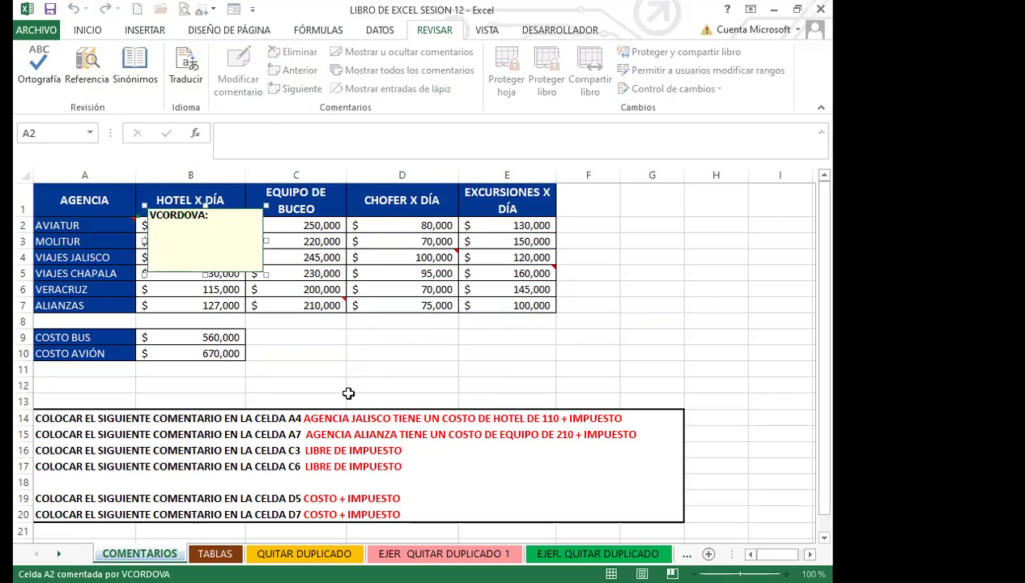
{"action": "left_click", "coordinate": [328, 353]}
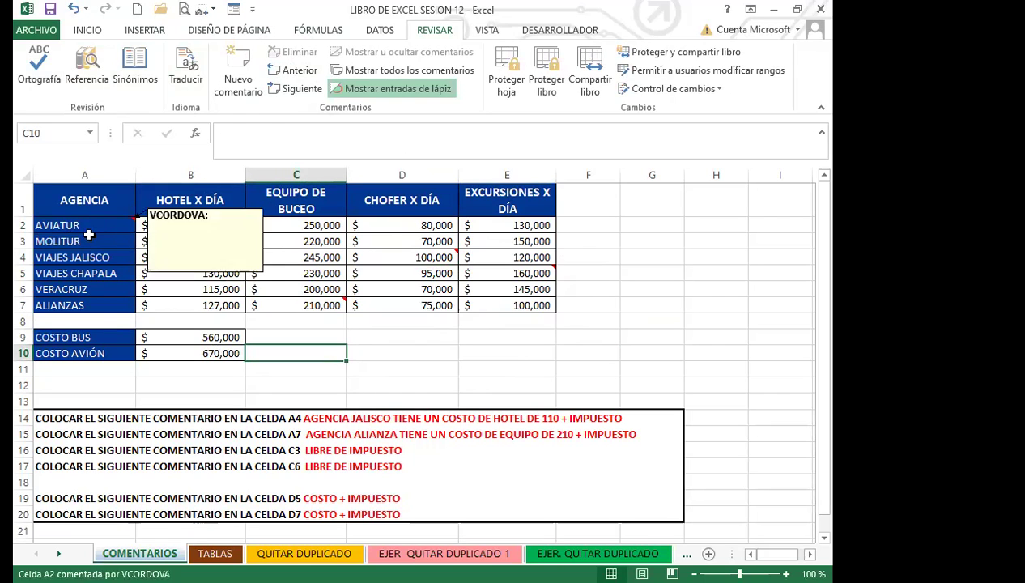
Preview the individual comments on the marked cells of the agency table, including A2, B2 and E5.
{"action": "mouse_move", "coordinate": [117, 225]}
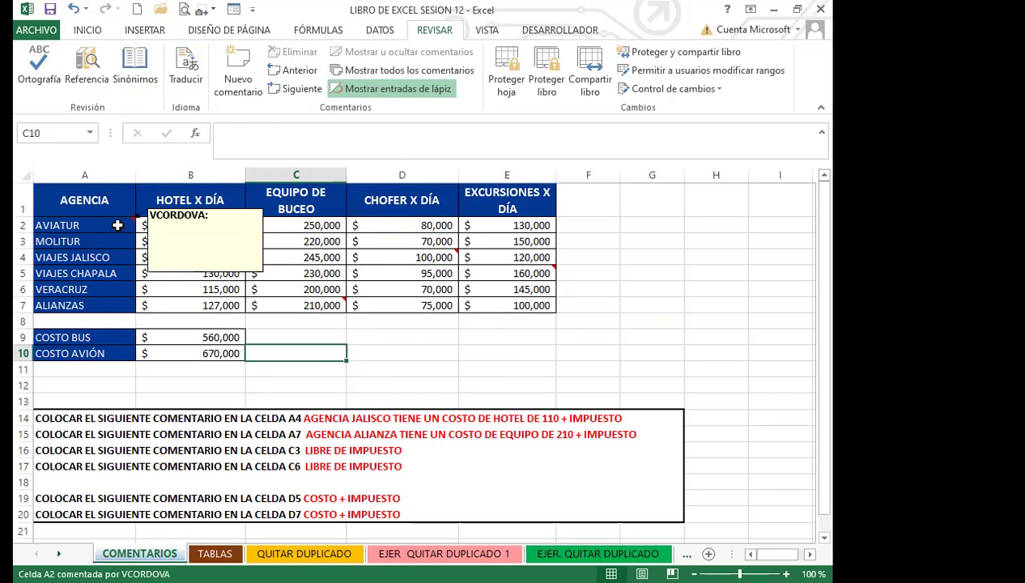
{"action": "left_click", "coordinate": [468, 340]}
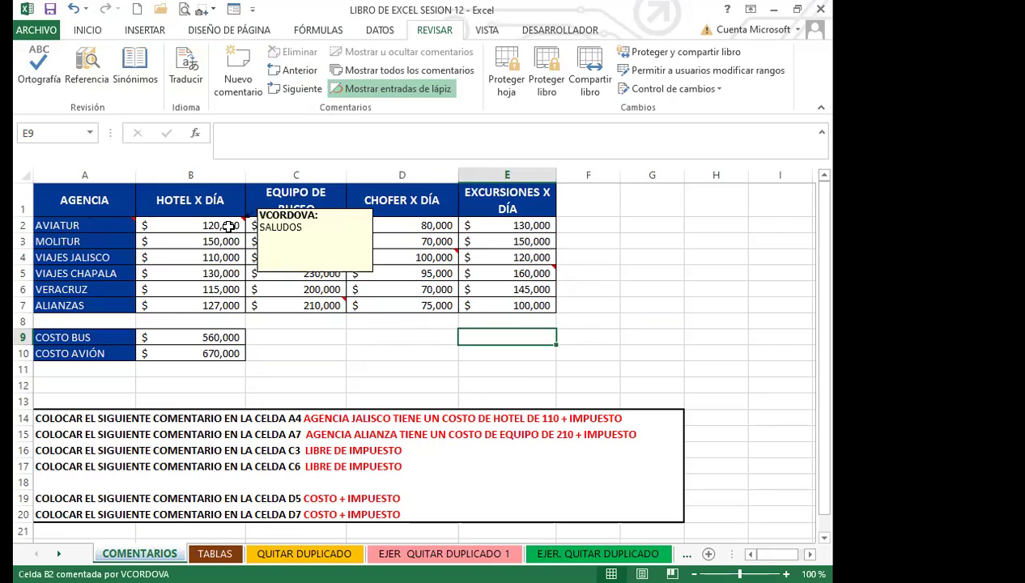
{"action": "mouse_move", "coordinate": [334, 299]}
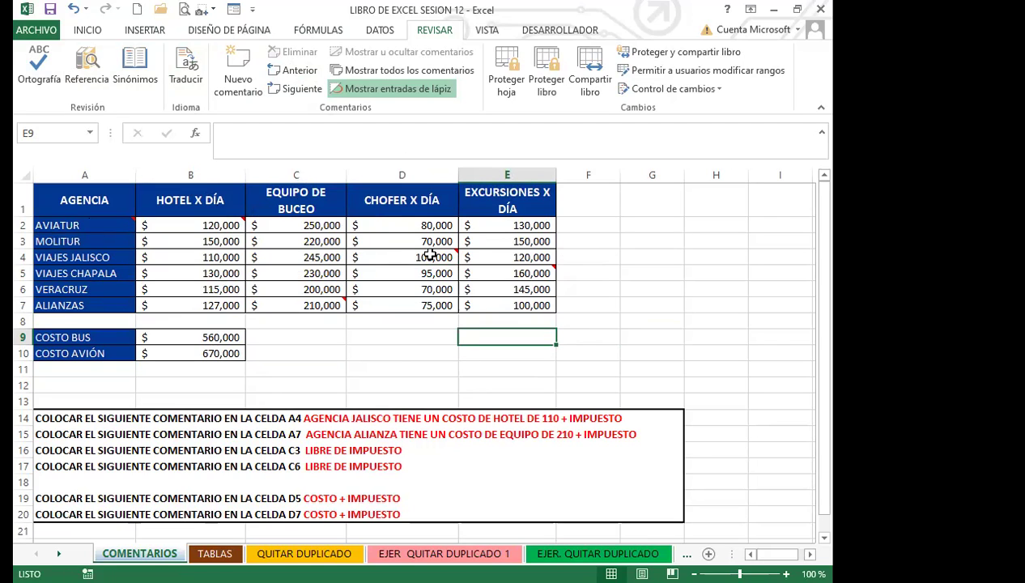
{"action": "mouse_move", "coordinate": [547, 277]}
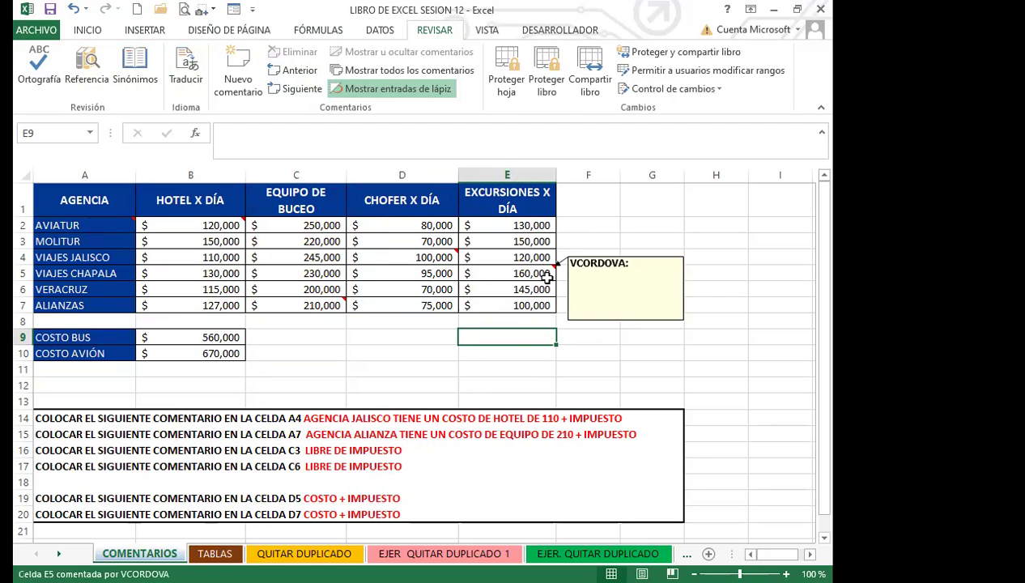
{"action": "left_click", "coordinate": [183, 229]}
{"action": "mouse_move", "coordinate": [183, 229]}
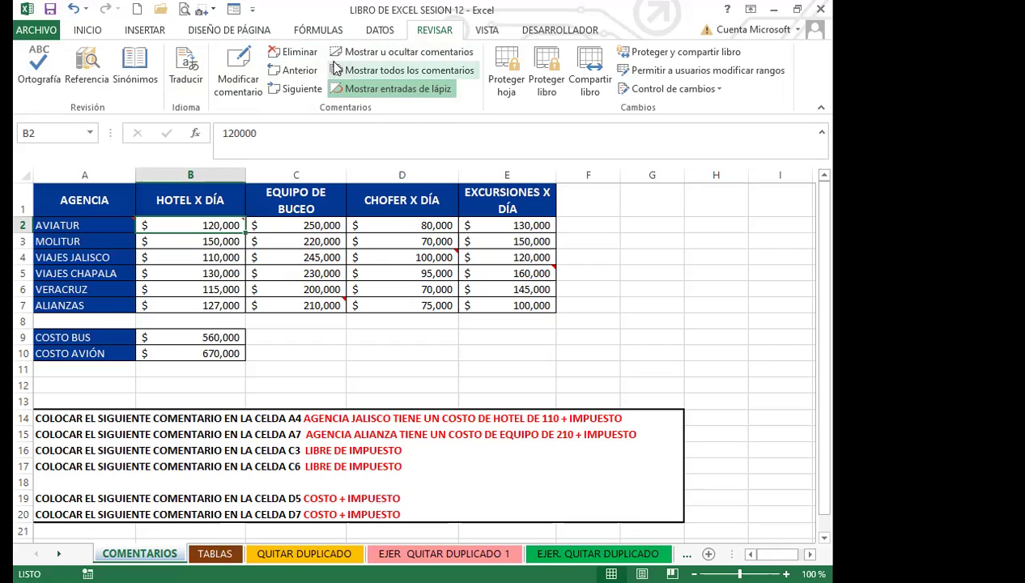
Show all the sheet's comments at once and hide them again.
{"action": "left_click", "coordinate": [372, 71]}
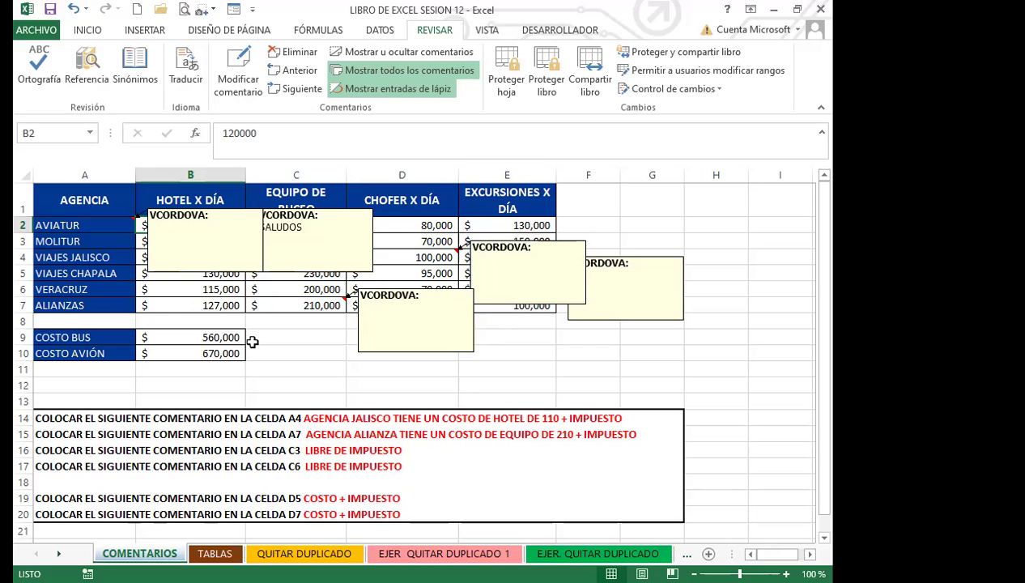
{"action": "left_click", "coordinate": [405, 70]}
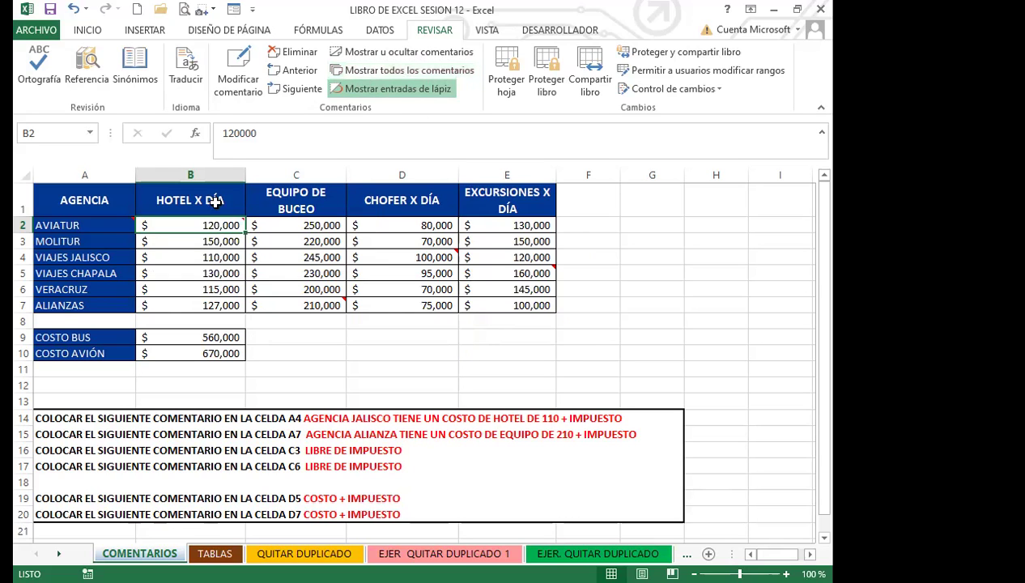
{"action": "left_click", "coordinate": [234, 269]}
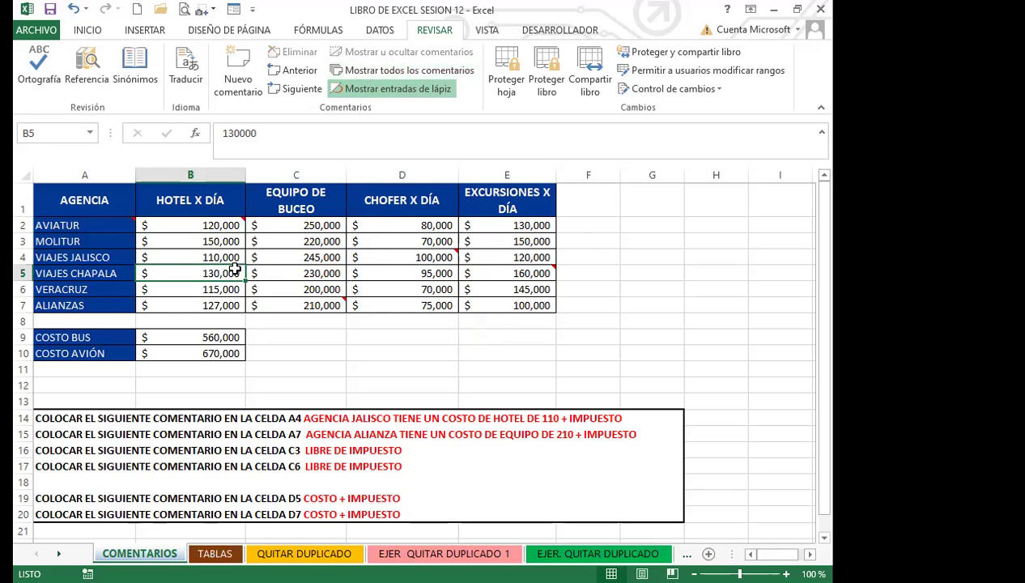
{"action": "left_click", "coordinate": [304, 347]}
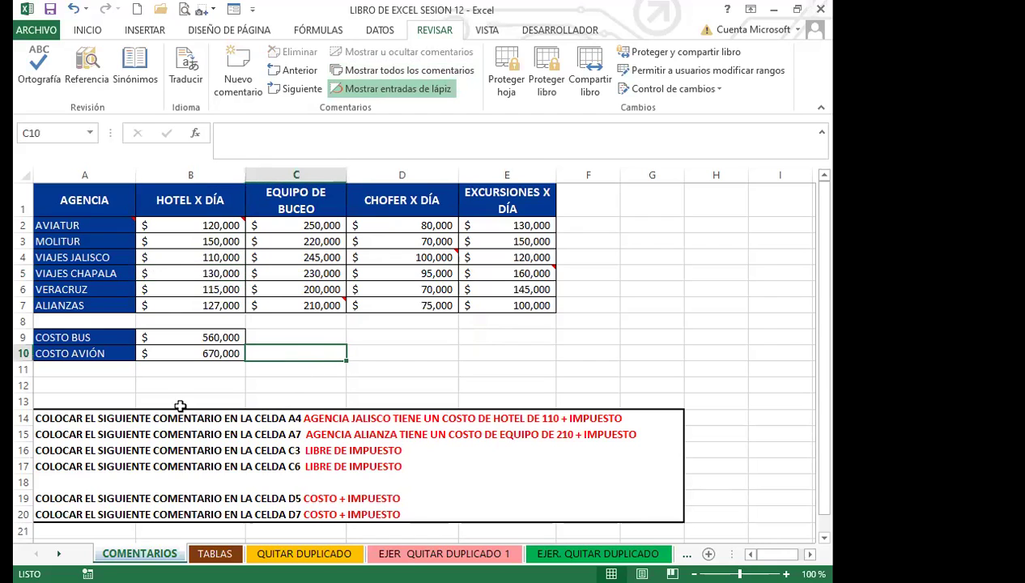
Delete the comment from cell B2 and check the cell's comment options against those of commented cell C7.
{"action": "left_click", "coordinate": [195, 226]}
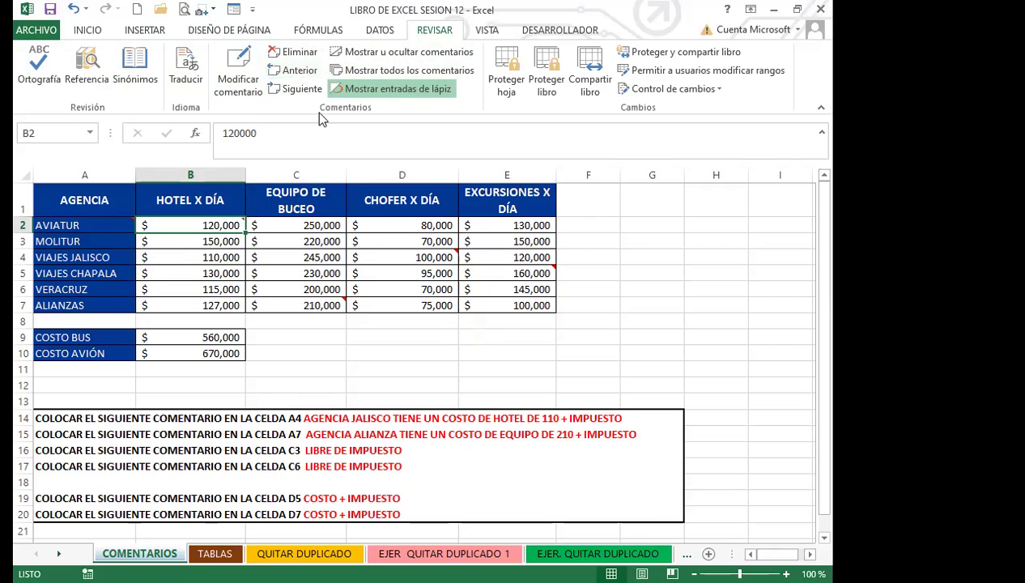
{"action": "left_click", "coordinate": [289, 55]}
{"action": "left_click", "coordinate": [181, 243]}
{"action": "left_click", "coordinate": [178, 224]}
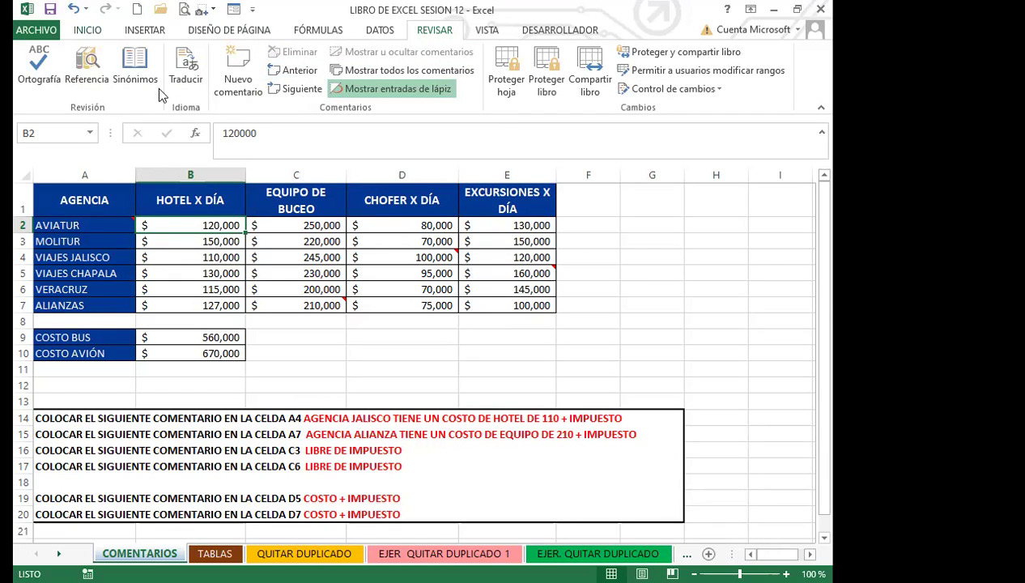
{"action": "left_click", "coordinate": [339, 305]}
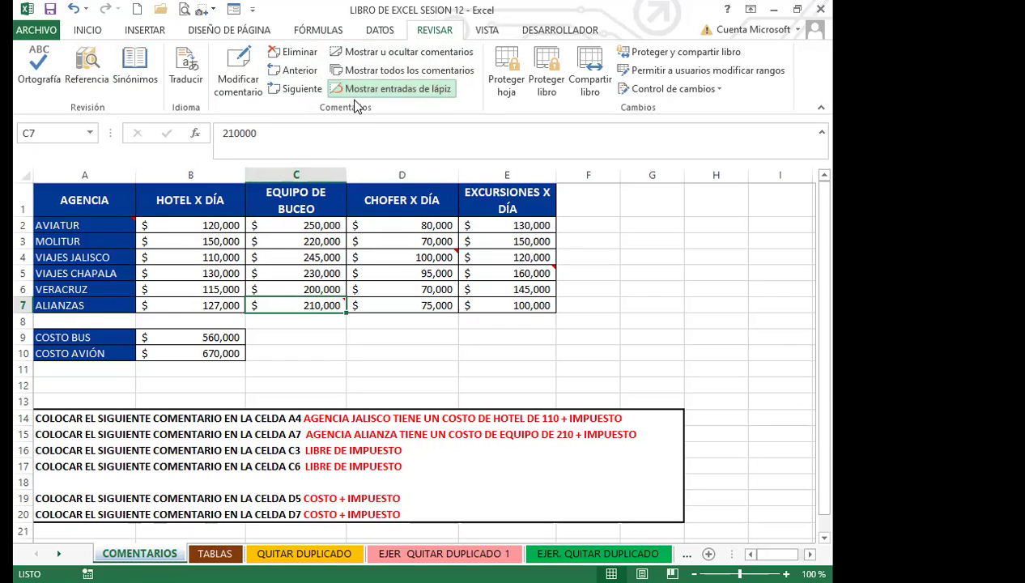
Insert a comment reading "HOLA" in cell C2, the diving equipment price for AVIATUR, and preview it.
{"action": "left_click", "coordinate": [81, 34]}
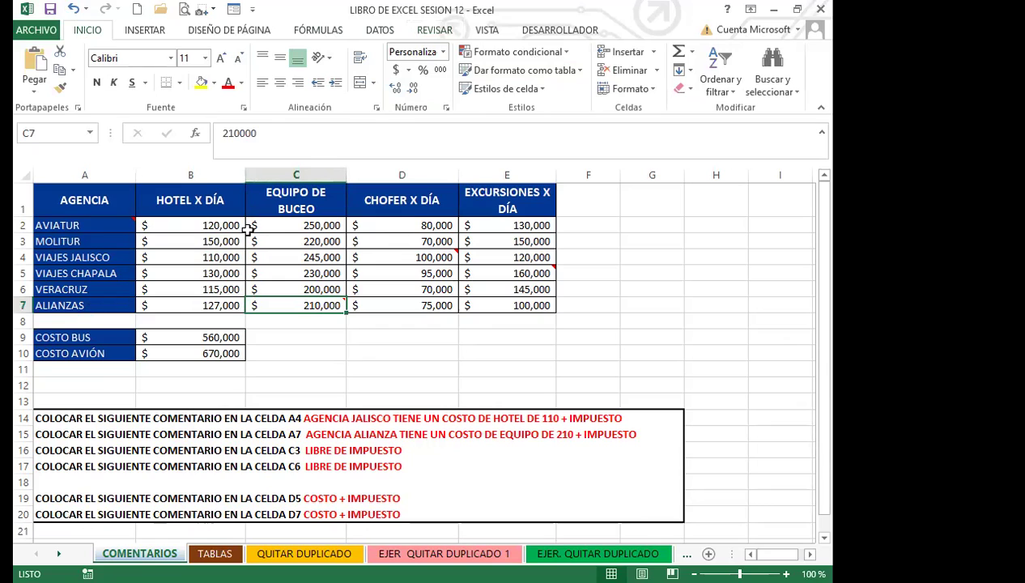
{"action": "left_click", "coordinate": [283, 226]}
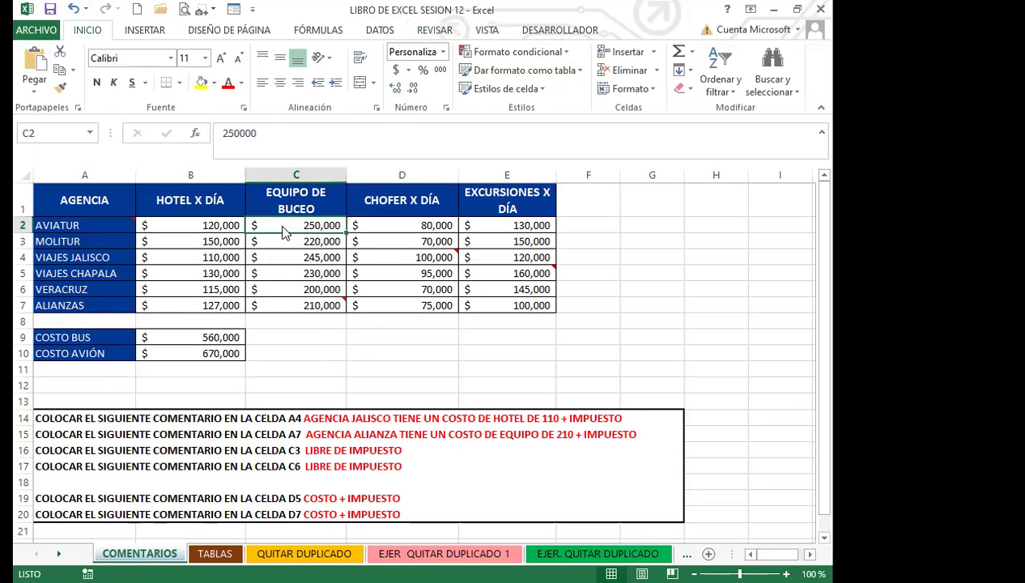
{"action": "right_click", "coordinate": [285, 232]}
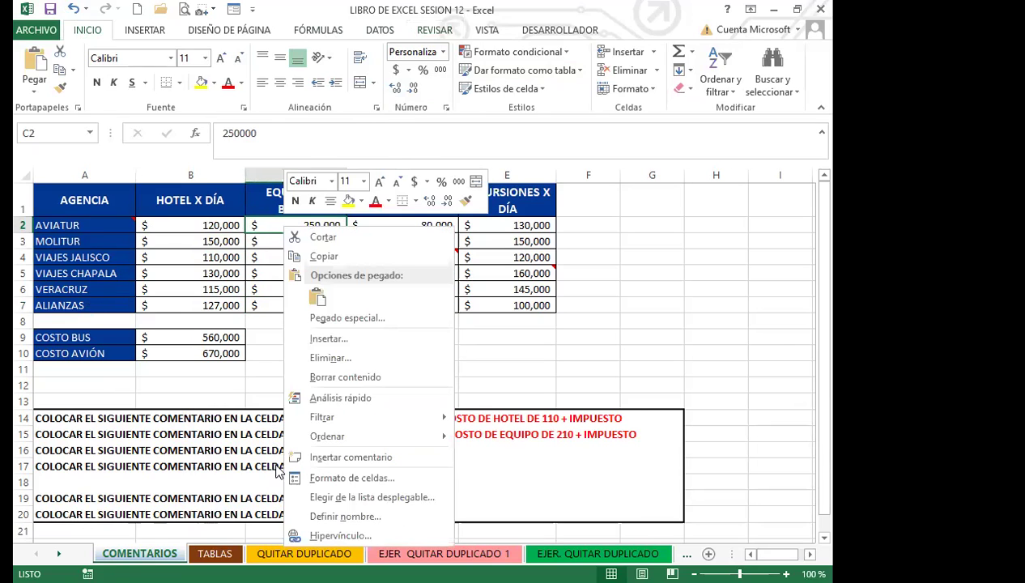
{"action": "left_click", "coordinate": [335, 458]}
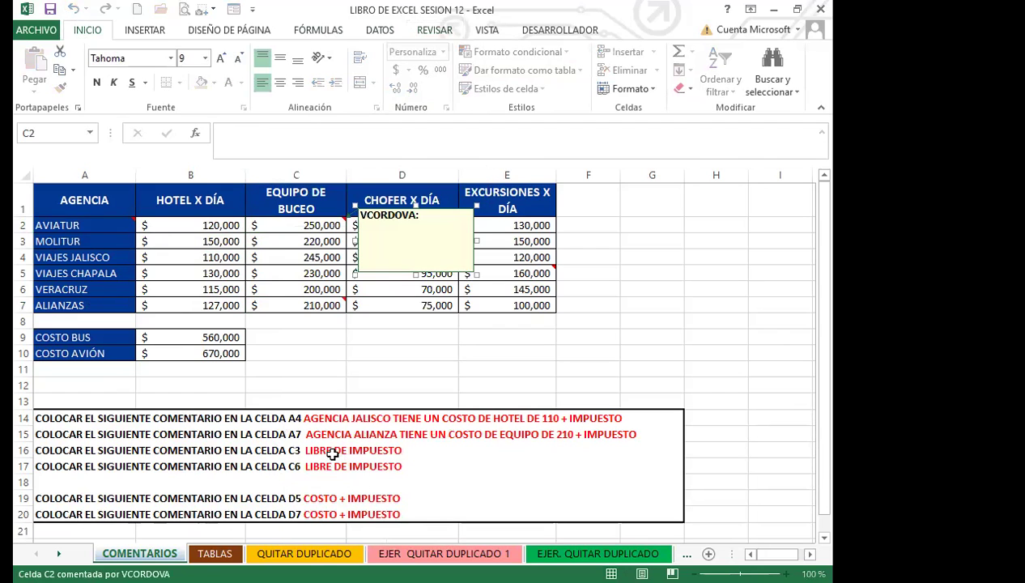
{"action": "type", "text": "HOLA"}
{"action": "left_click", "coordinate": [292, 257]}
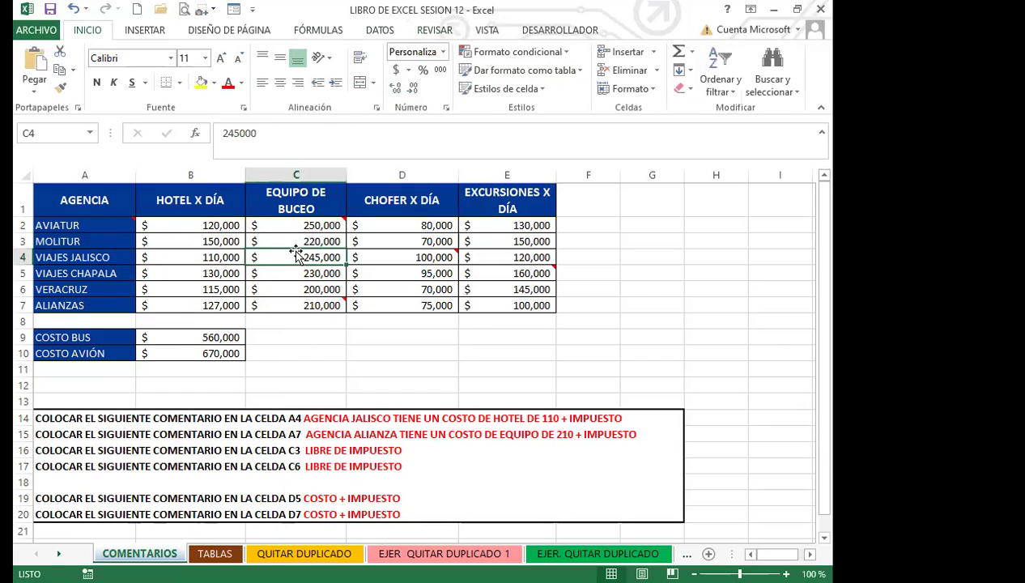
{"action": "left_click", "coordinate": [321, 221]}
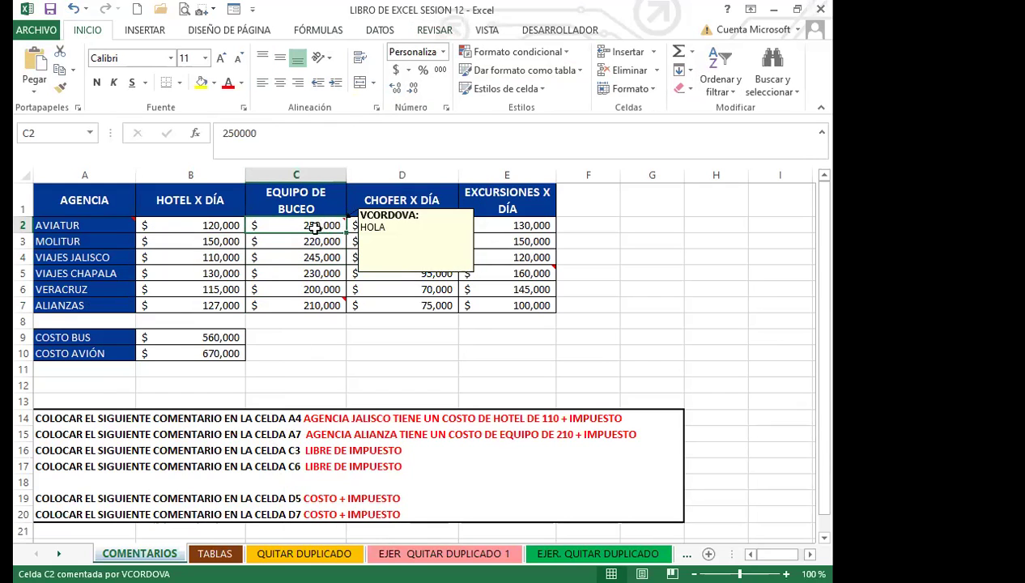
Open the existing comment on cell C7 for editing with the Review commands.
{"action": "left_click", "coordinate": [434, 31]}
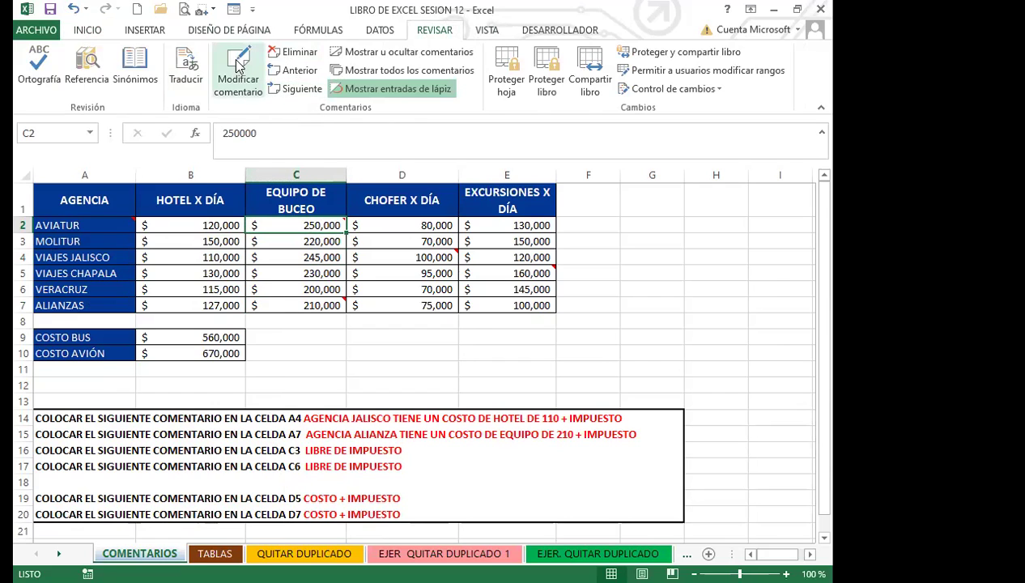
{"action": "left_click", "coordinate": [308, 301]}
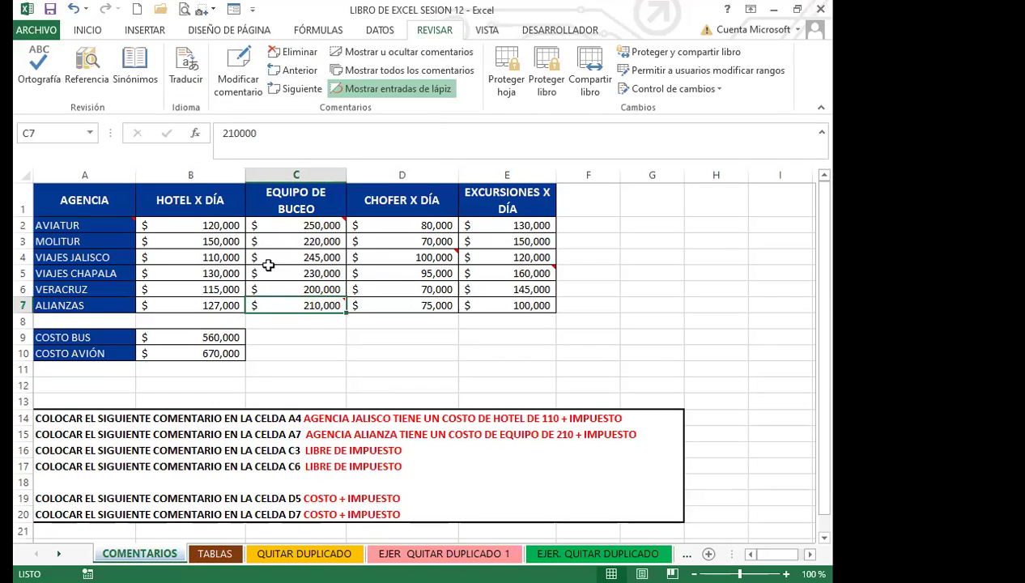
{"action": "left_click", "coordinate": [236, 67]}
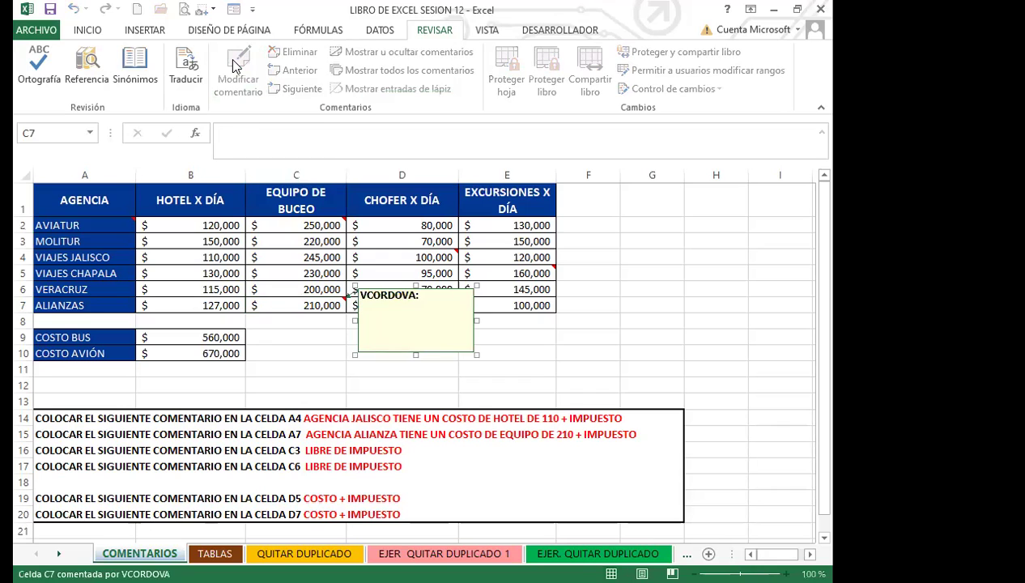
Open the comment on cell C2 for editing and add 500 to its text.
{"action": "left_click", "coordinate": [324, 226]}
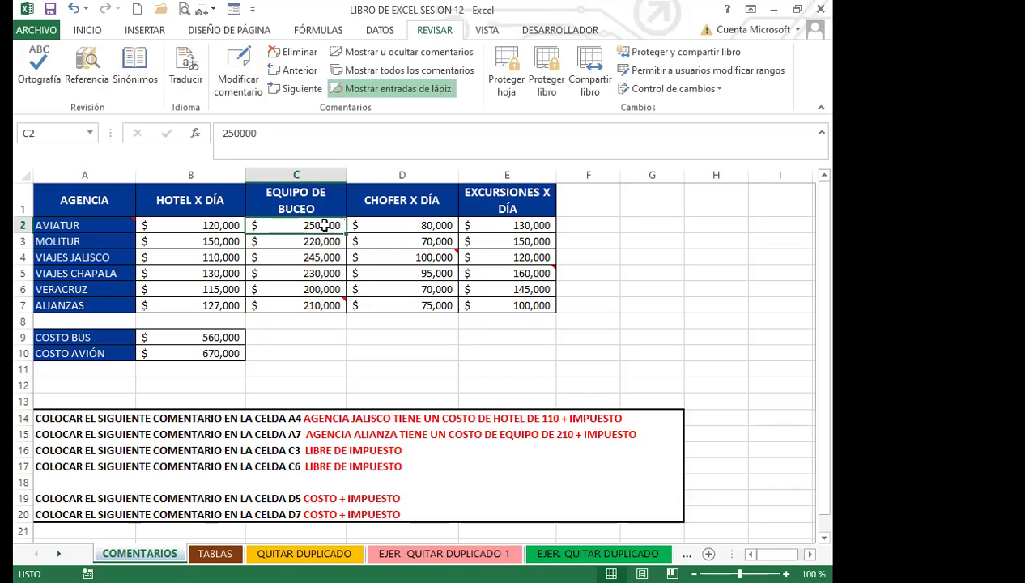
{"action": "left_click", "coordinate": [228, 77]}
{"action": "type", "text": "500"}
{"action": "left_click", "coordinate": [279, 257]}
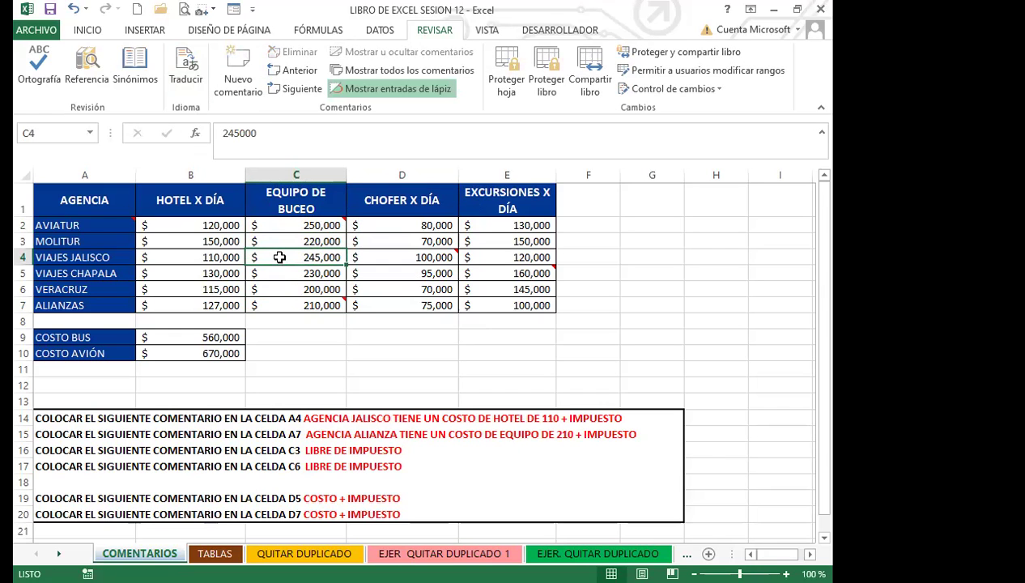
Reopen the comment on cell C7 for editing through the cell's own options and leave the comment box.
{"action": "left_click", "coordinate": [301, 305]}
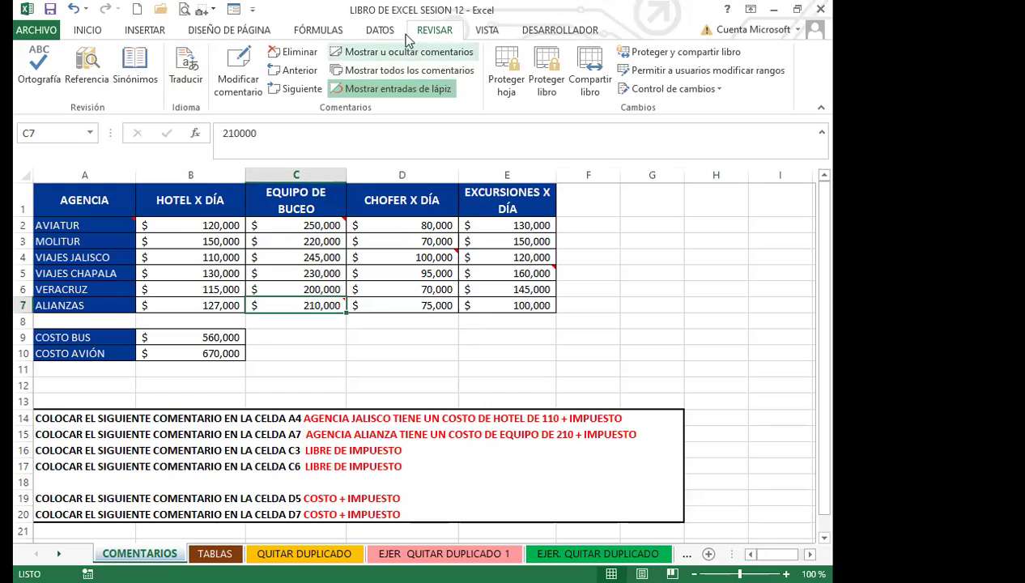
{"action": "left_click", "coordinate": [84, 31]}
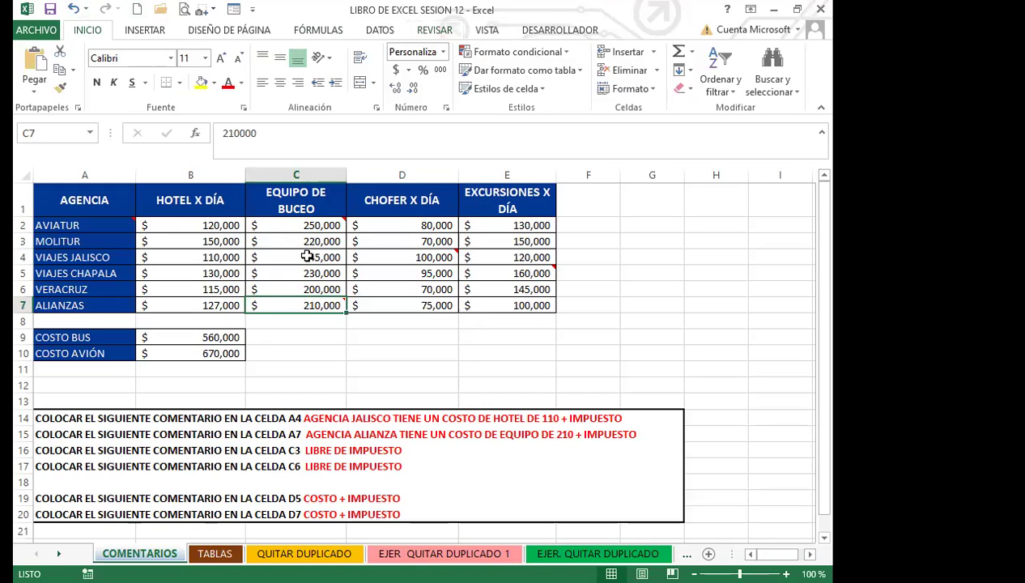
{"action": "left_click", "coordinate": [307, 257]}
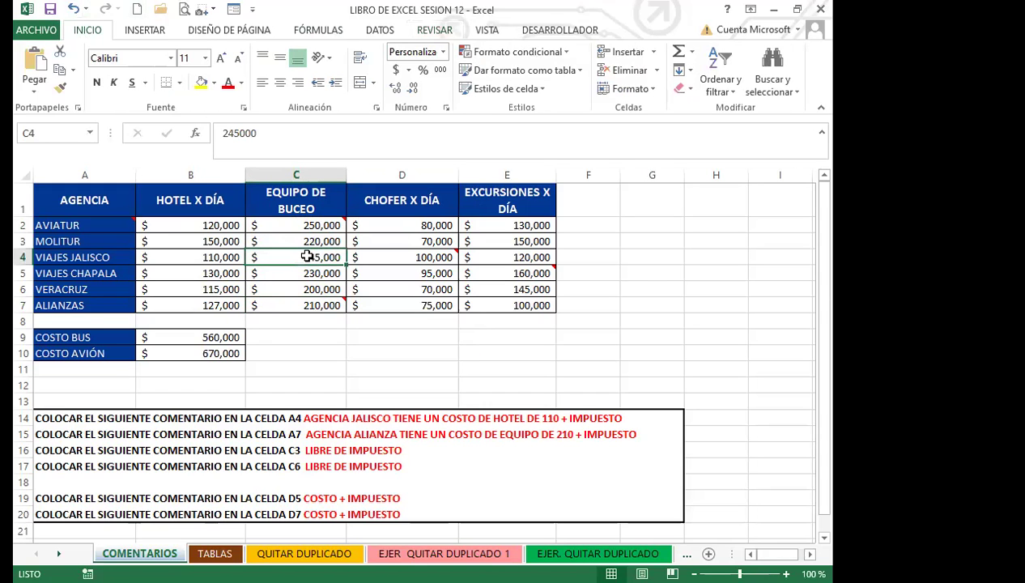
{"action": "right_click", "coordinate": [293, 305]}
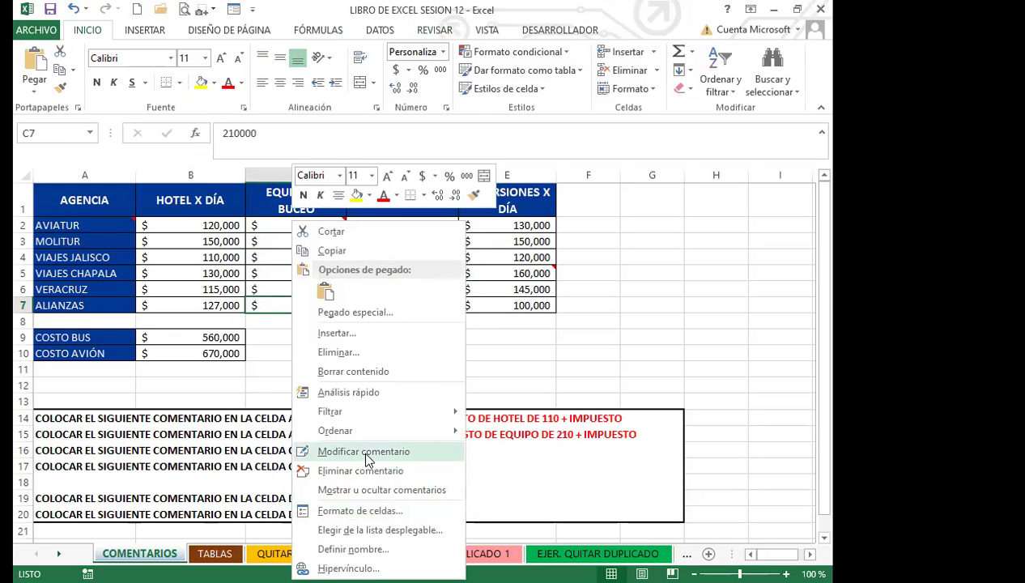
{"action": "left_click", "coordinate": [366, 451]}
{"action": "left_click_drag", "start_coordinate": [324, 353], "coordinate": [310, 332]}
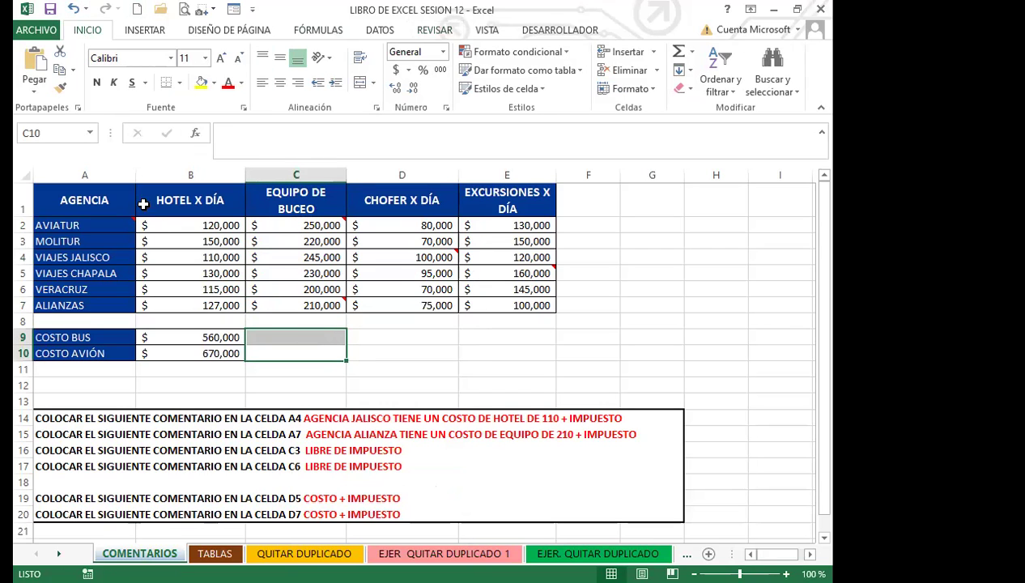
Keep the comment on AVIATUR cell A2 permanently displayed on the sheet.
{"action": "left_click", "coordinate": [89, 225]}
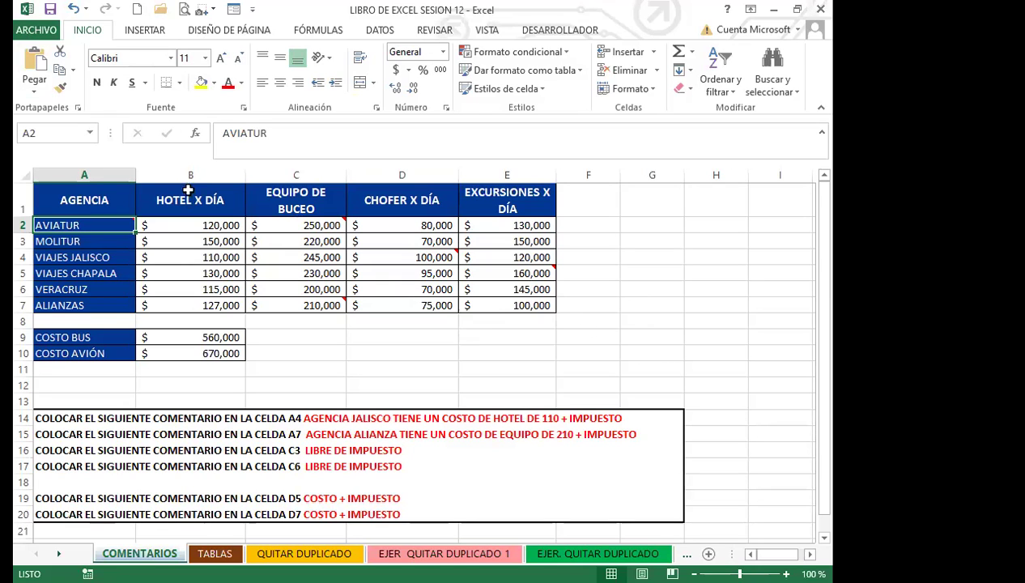
{"action": "key", "text": "shift+F2"}
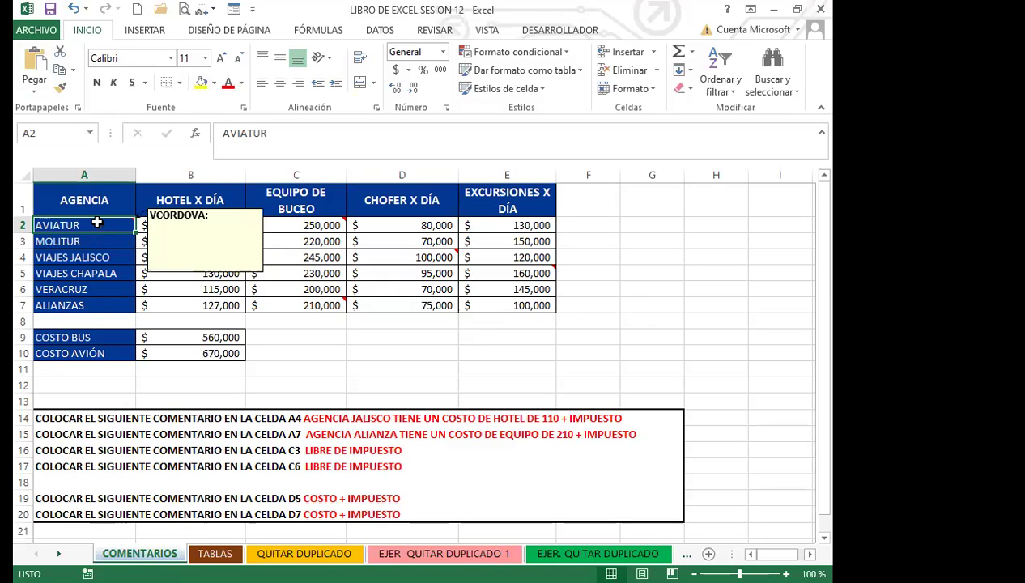
{"action": "right_click", "coordinate": [98, 221]}
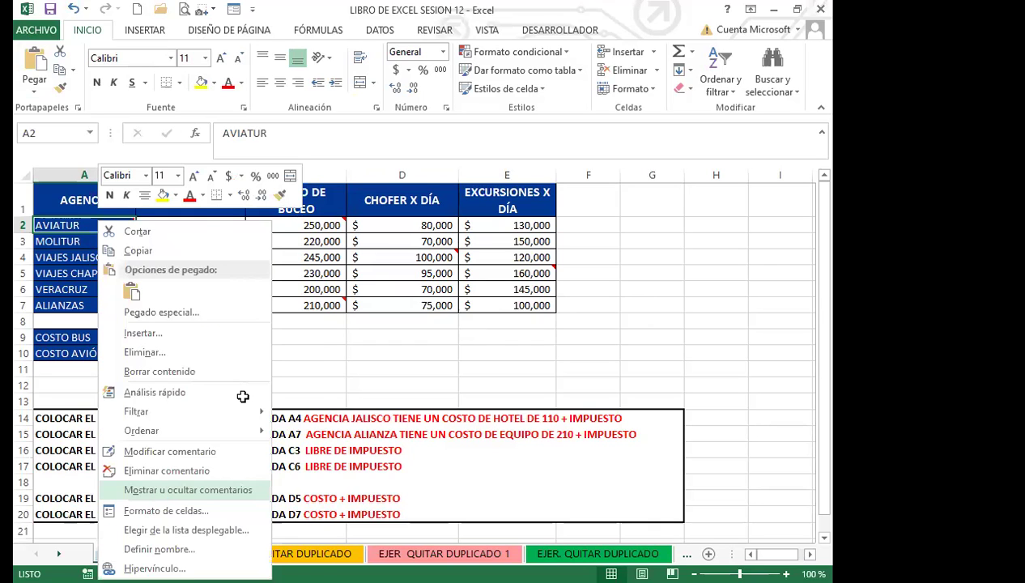
{"action": "left_click", "coordinate": [295, 381]}
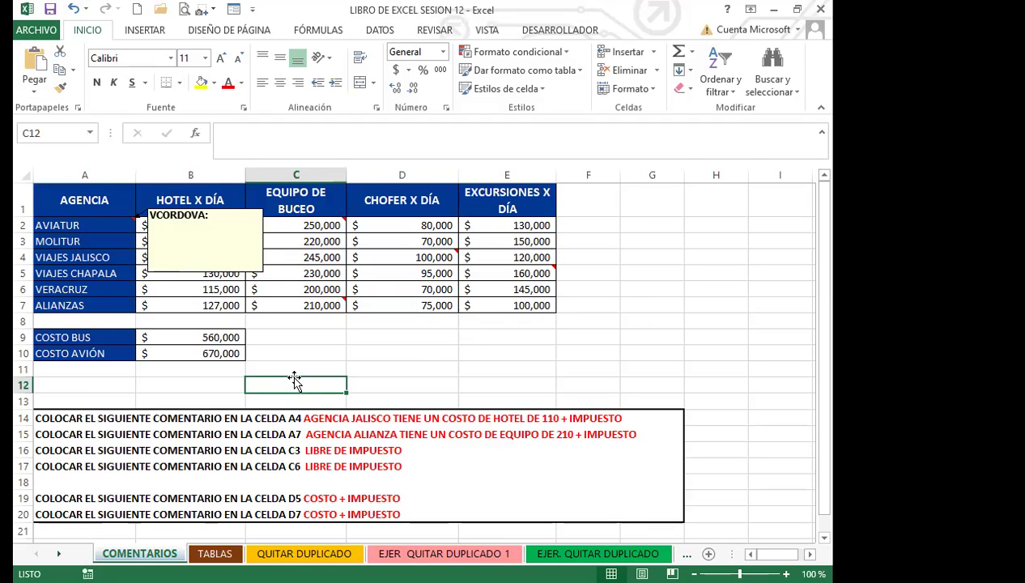
{"action": "left_click", "coordinate": [627, 303]}
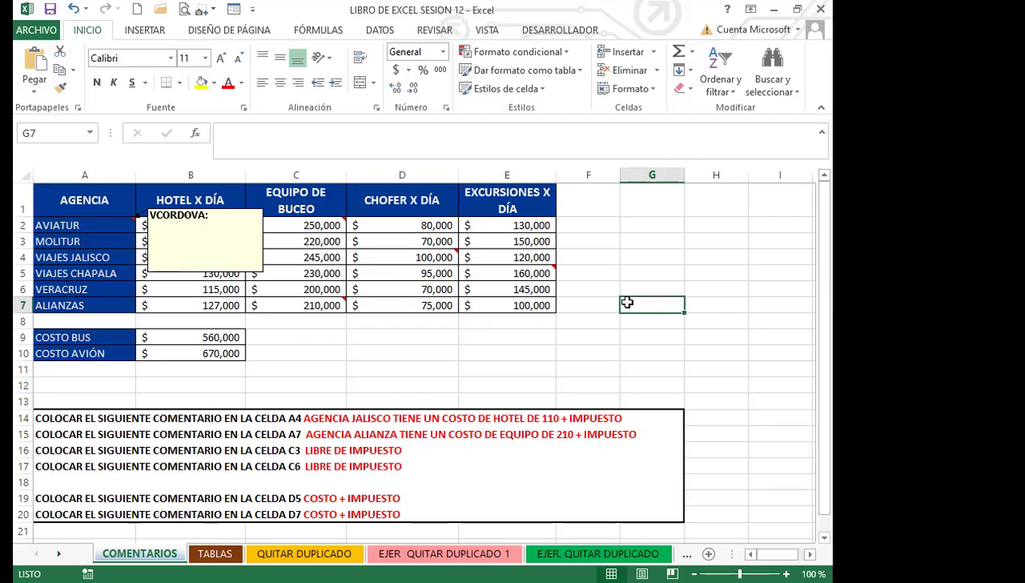
Check the author name in A2's comment against the user name in the general Excel options, leaving the options as they are.
{"action": "left_click", "coordinate": [159, 215]}
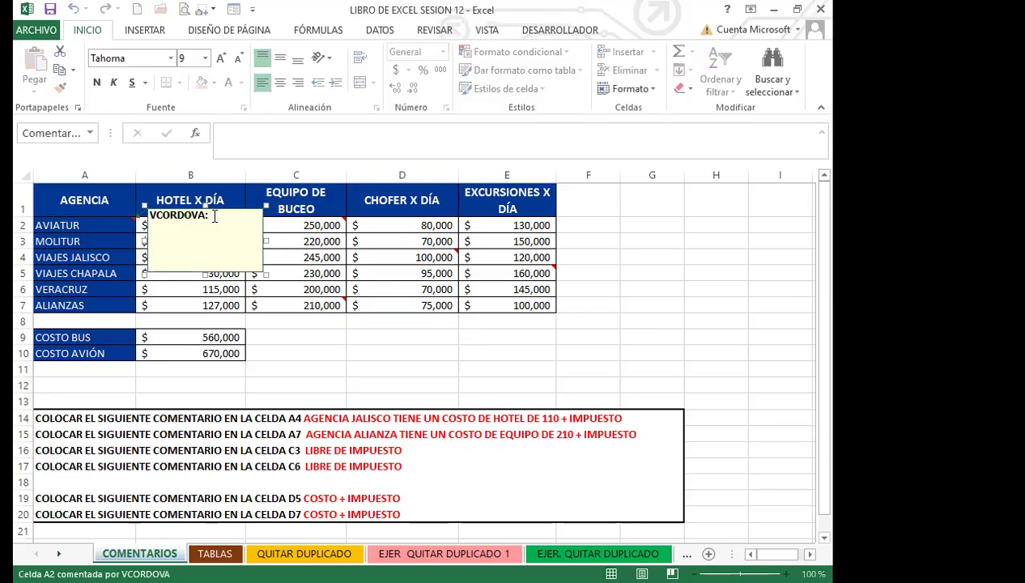
{"action": "left_click", "coordinate": [278, 341]}
{"action": "left_click", "coordinate": [35, 30]}
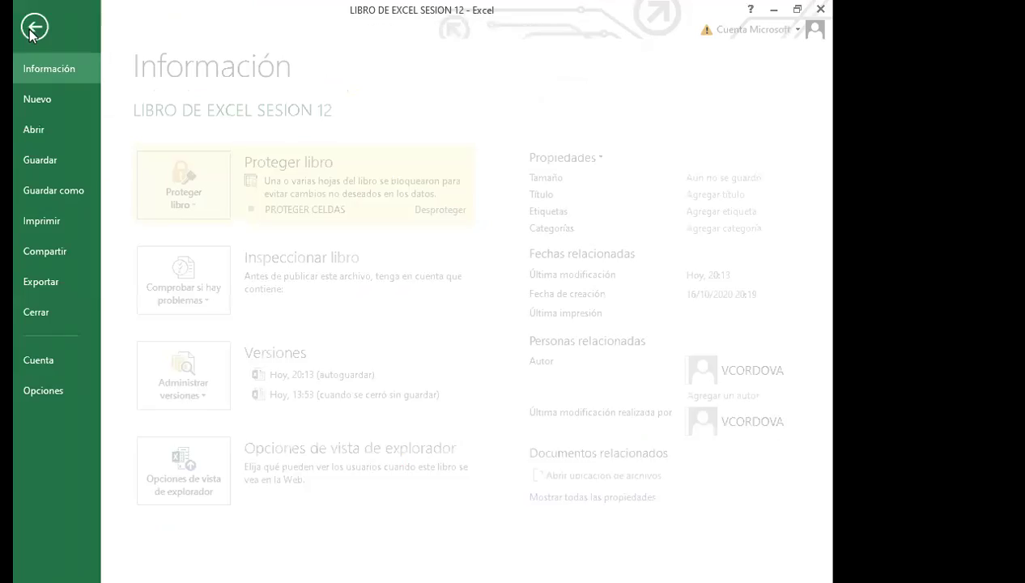
{"action": "key", "text": "Escape"}
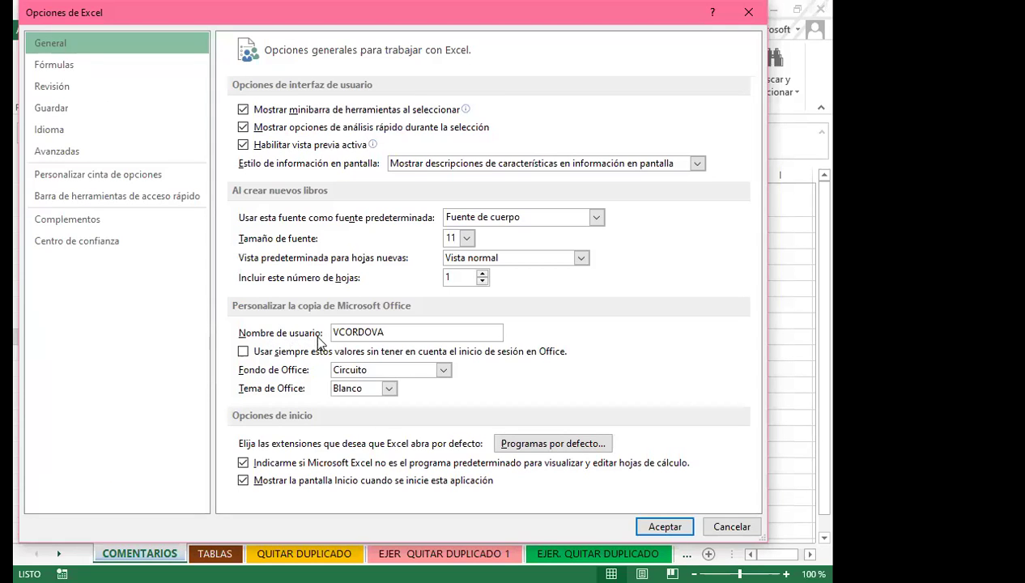
{"action": "left_click", "coordinate": [395, 332]}
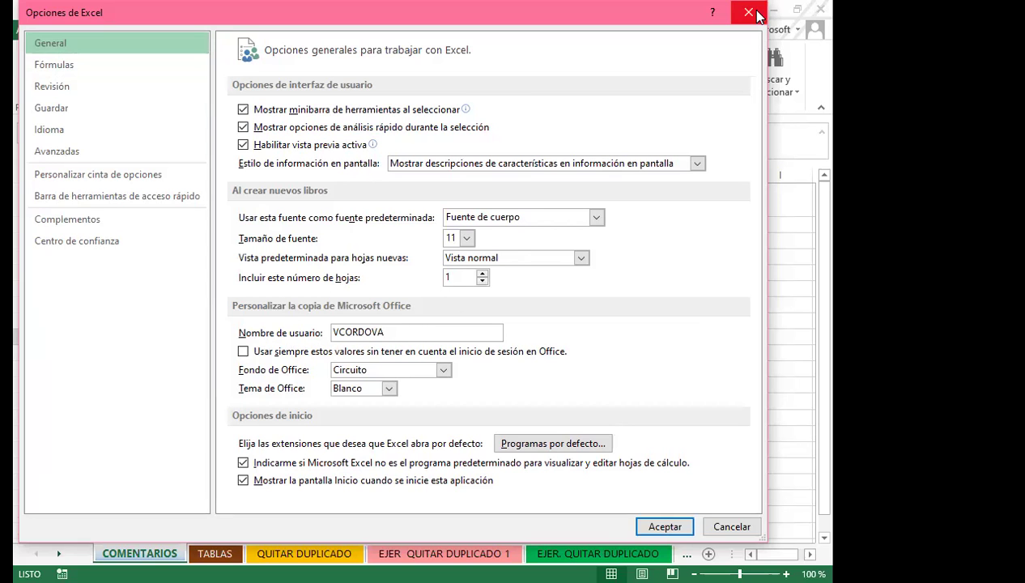
{"action": "key", "text": "Return"}
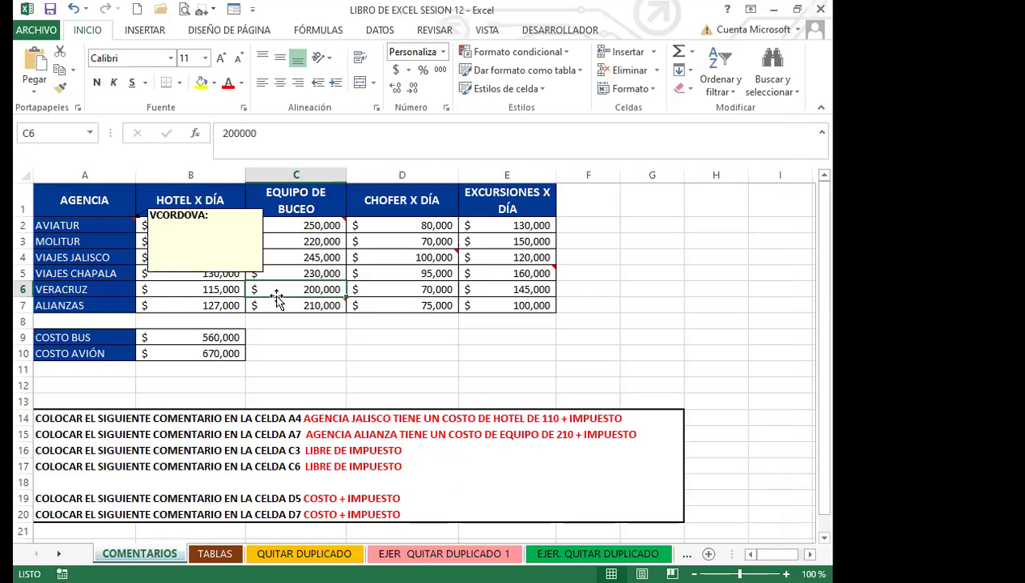
Compare the displayed comment of A2 with the other commented cells C7, C2, E5 and D4.
{"action": "left_click", "coordinate": [212, 217]}
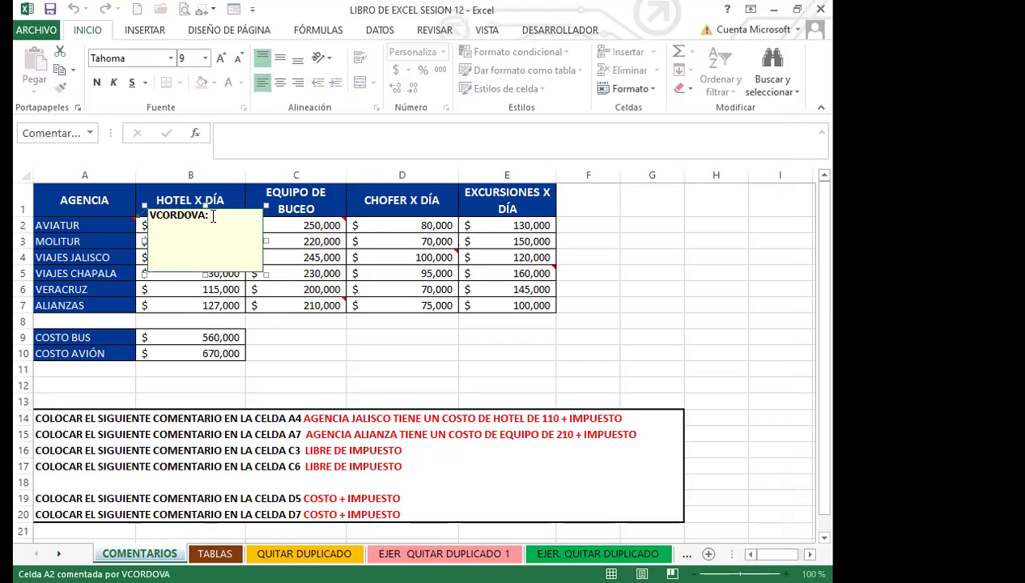
{"action": "left_click", "coordinate": [169, 297]}
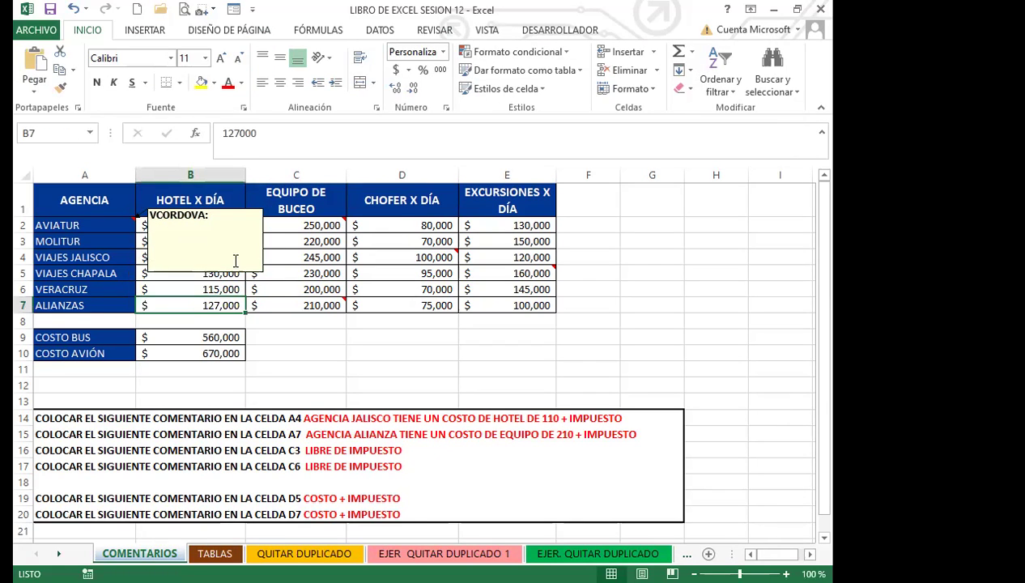
{"action": "left_click", "coordinate": [317, 306]}
{"action": "left_click", "coordinate": [314, 226]}
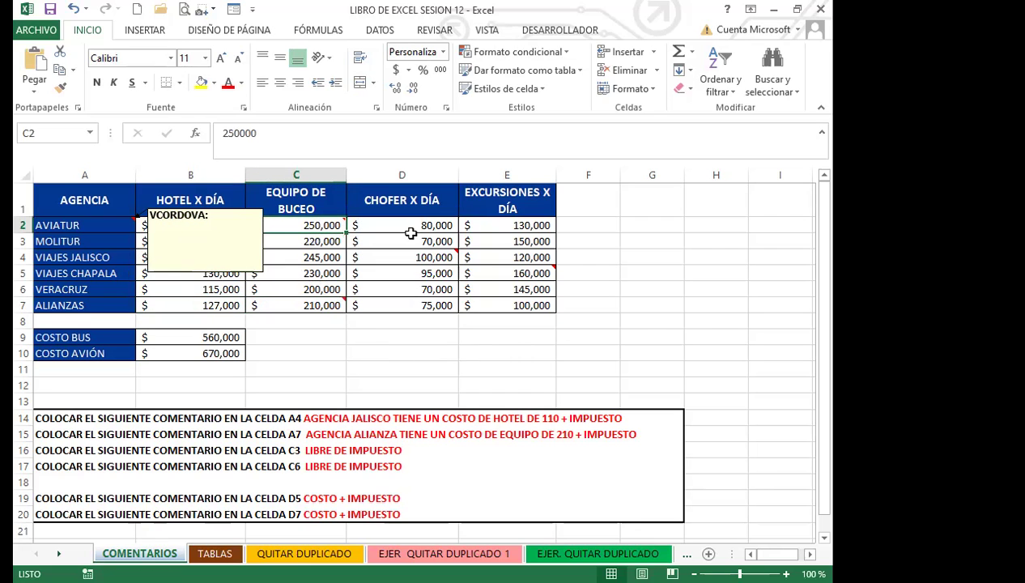
{"action": "left_click", "coordinate": [502, 273]}
{"action": "left_click", "coordinate": [426, 258]}
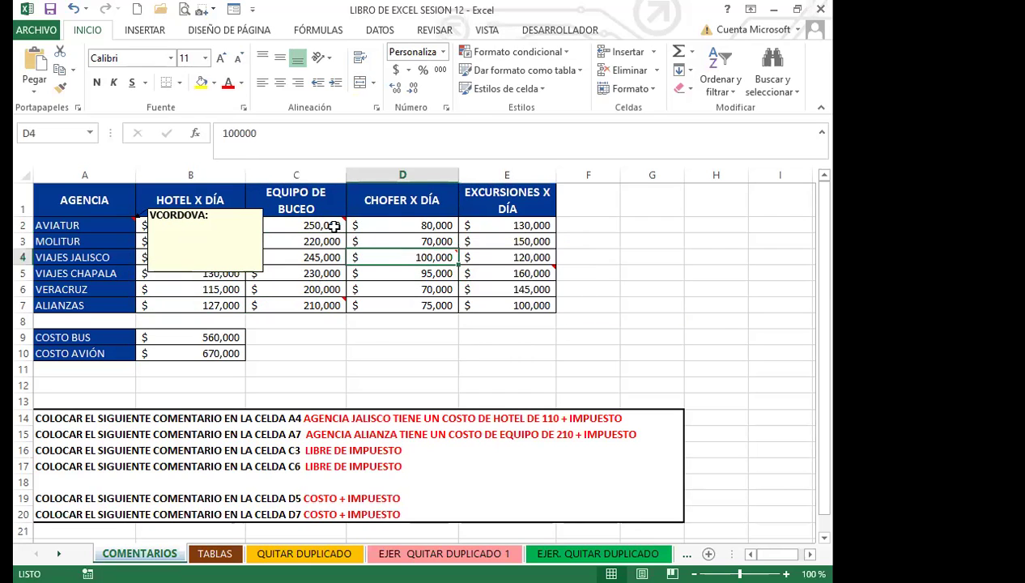
{"action": "left_click", "coordinate": [334, 227]}
{"action": "left_click", "coordinate": [317, 302]}
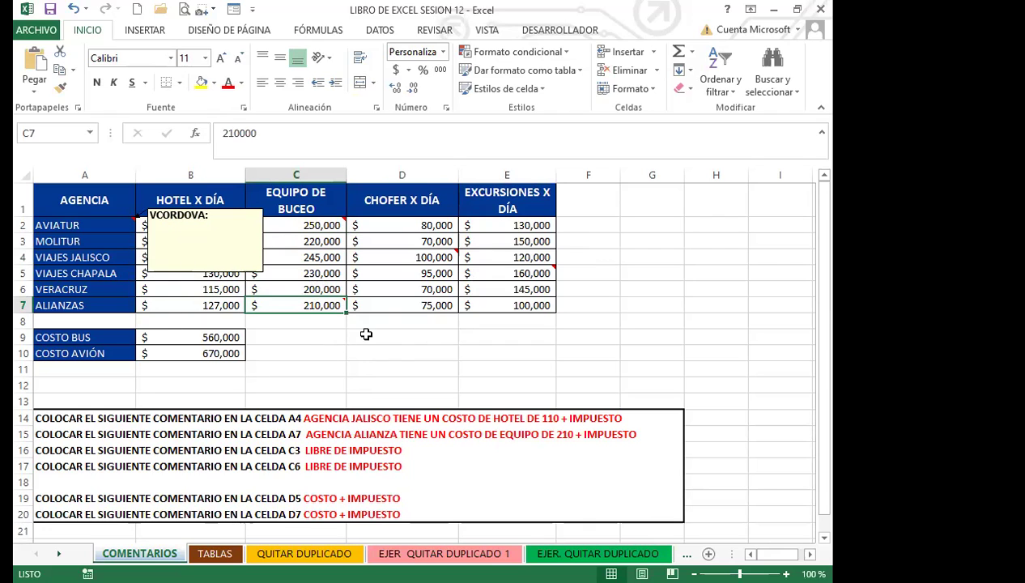
{"action": "left_click", "coordinate": [423, 334]}
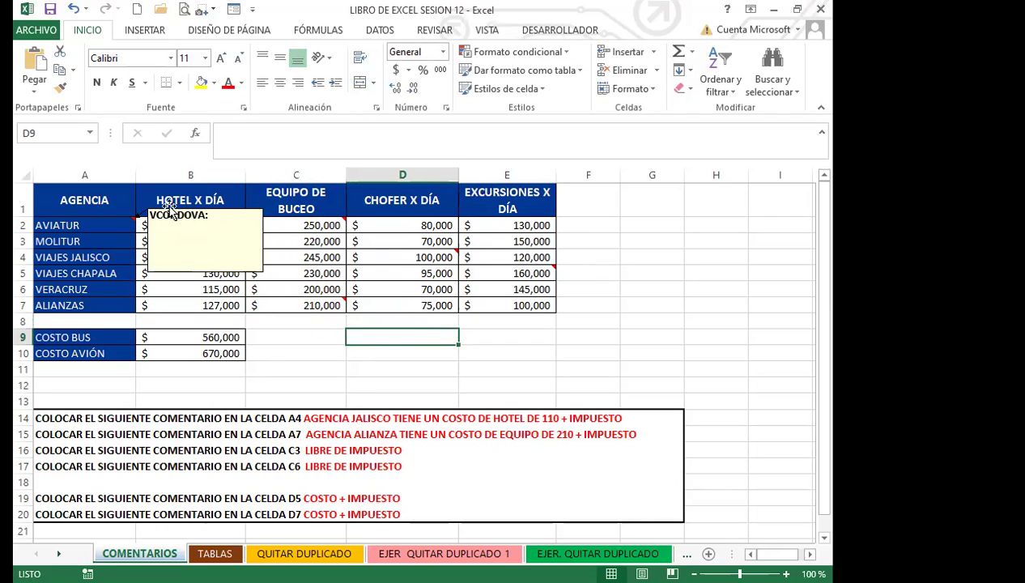
Hide the displayed comment of cell A2 and preview the comment on cell C7.
{"action": "left_click", "coordinate": [113, 221]}
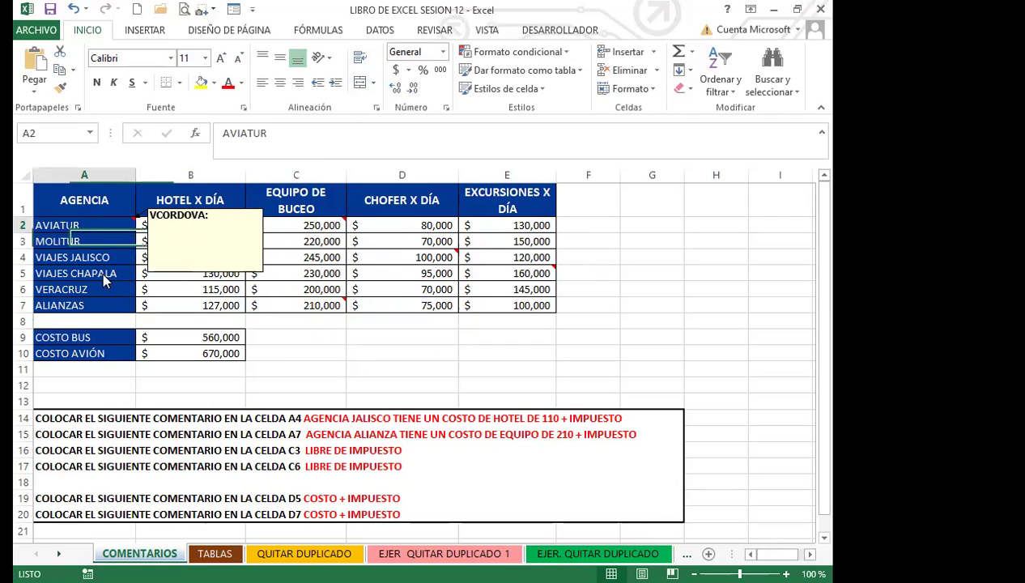
{"action": "left_click", "coordinate": [314, 303]}
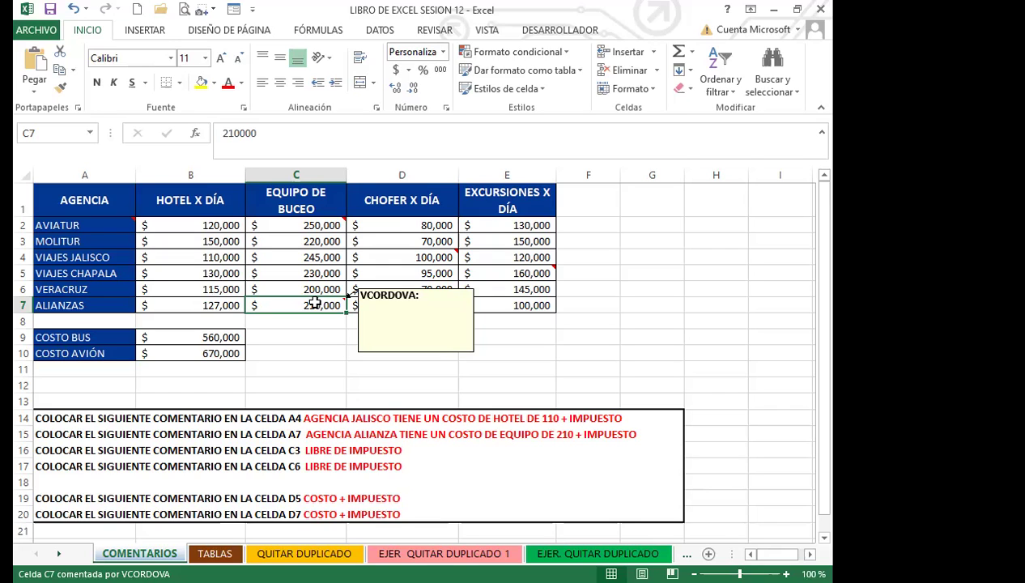
Review the exercise instructions in rows 14 to 20 about the comments for cells A4, A7, C3, C6, D5 and D7.
{"action": "scroll", "coordinate": [170, 440], "scroll_direction": "down", "scroll_amount": 2}
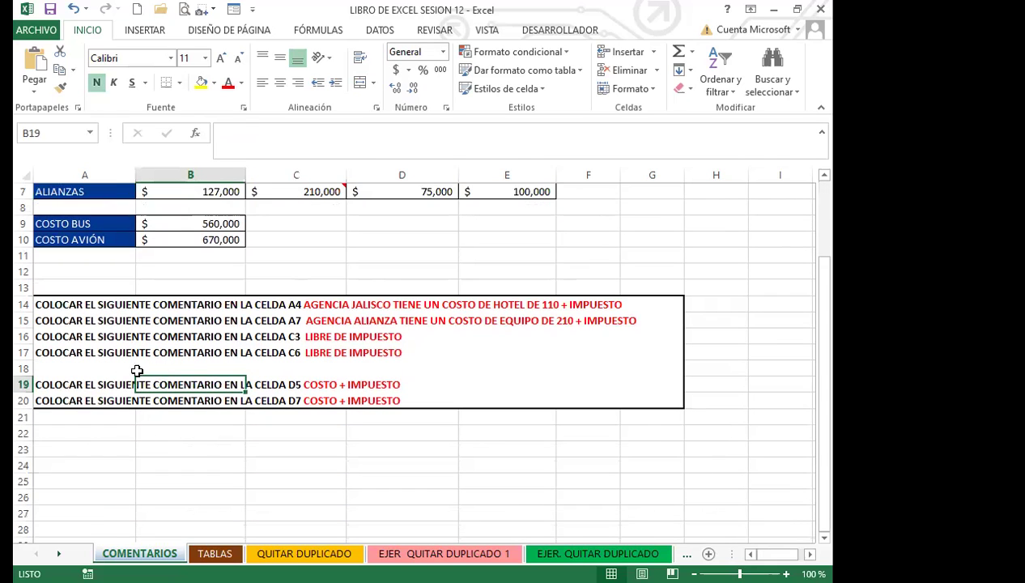
{"action": "left_click", "coordinate": [172, 402]}
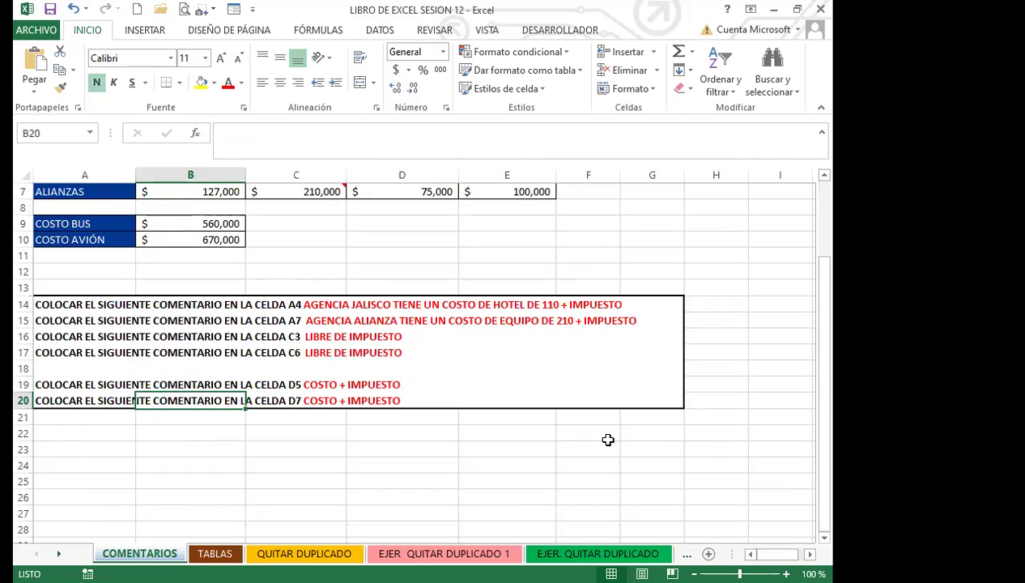
{"action": "left_click", "coordinate": [215, 320]}
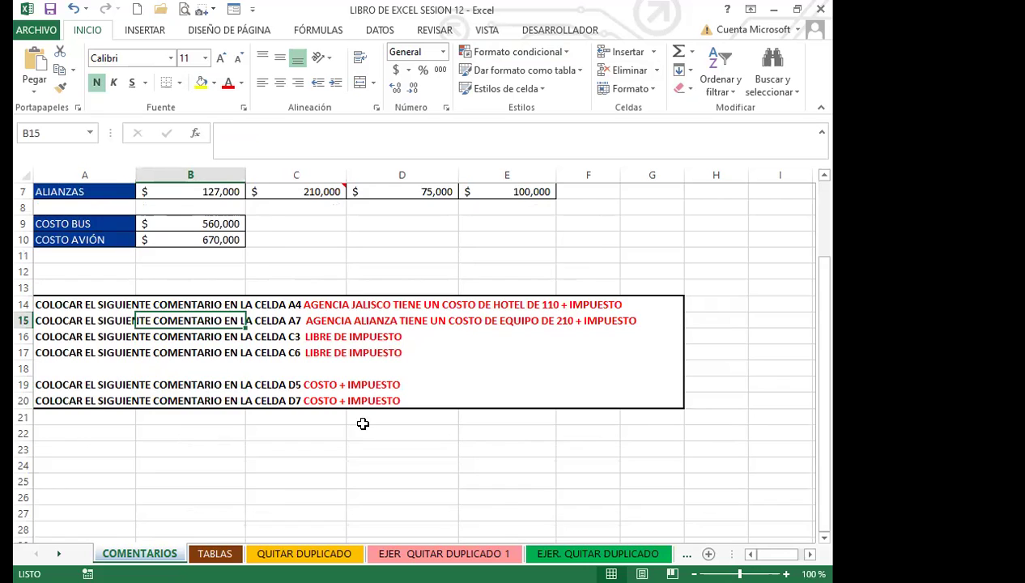
{"action": "scroll", "coordinate": [373, 389], "scroll_direction": "up", "scroll_amount": 2}
{"action": "left_click", "coordinate": [425, 433]}
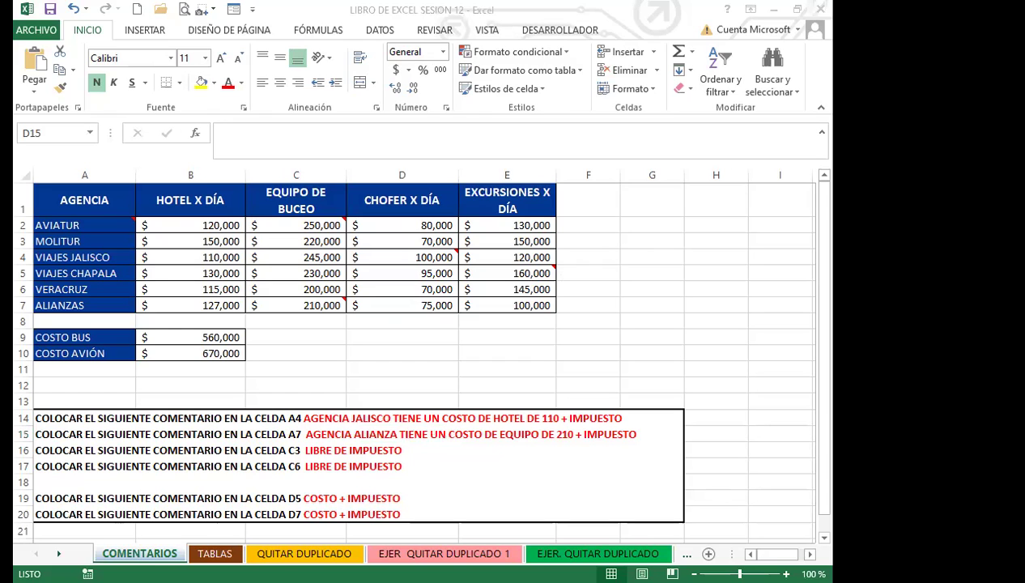
{"action": "left_click", "coordinate": [306, 308]}
{"action": "left_click", "coordinate": [312, 369]}
{"action": "scroll", "coordinate": [316, 443], "scroll_direction": "down", "scroll_amount": 3}
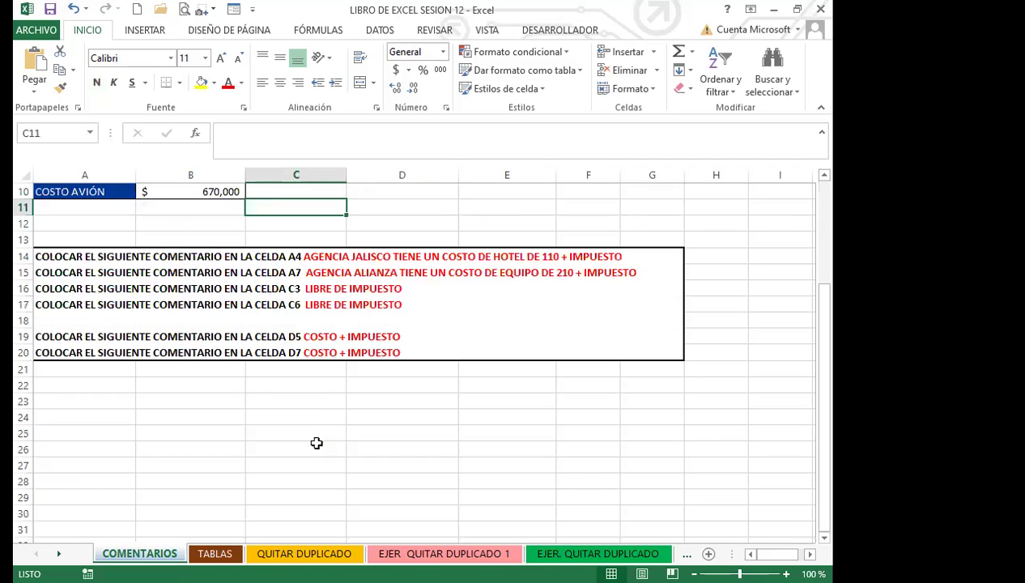
{"action": "scroll", "coordinate": [332, 405], "scroll_direction": "up", "scroll_amount": 3}
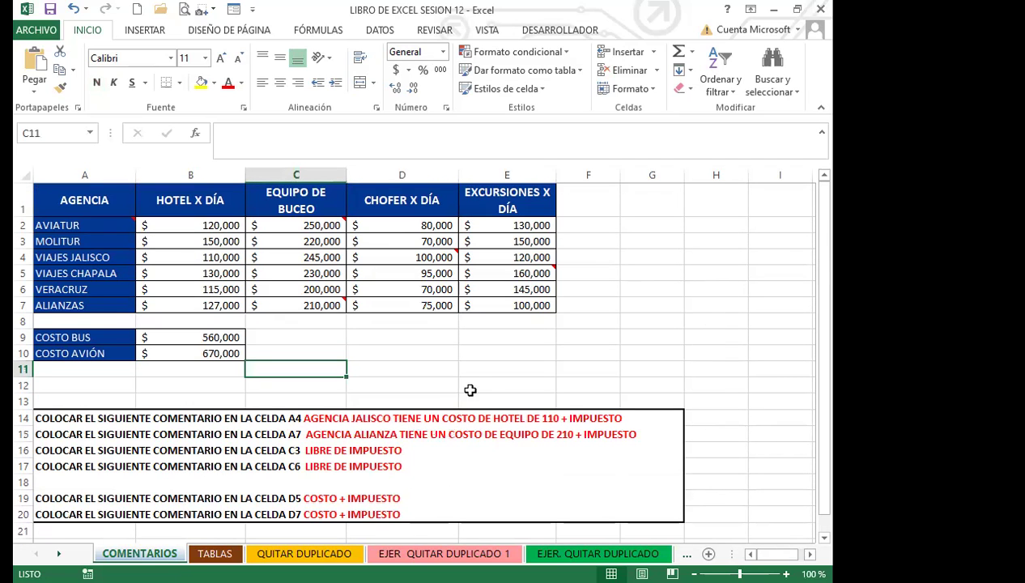
{"action": "scroll", "coordinate": [458, 430], "scroll_direction": "down", "scroll_amount": 1}
{"action": "left_click", "coordinate": [467, 463]}
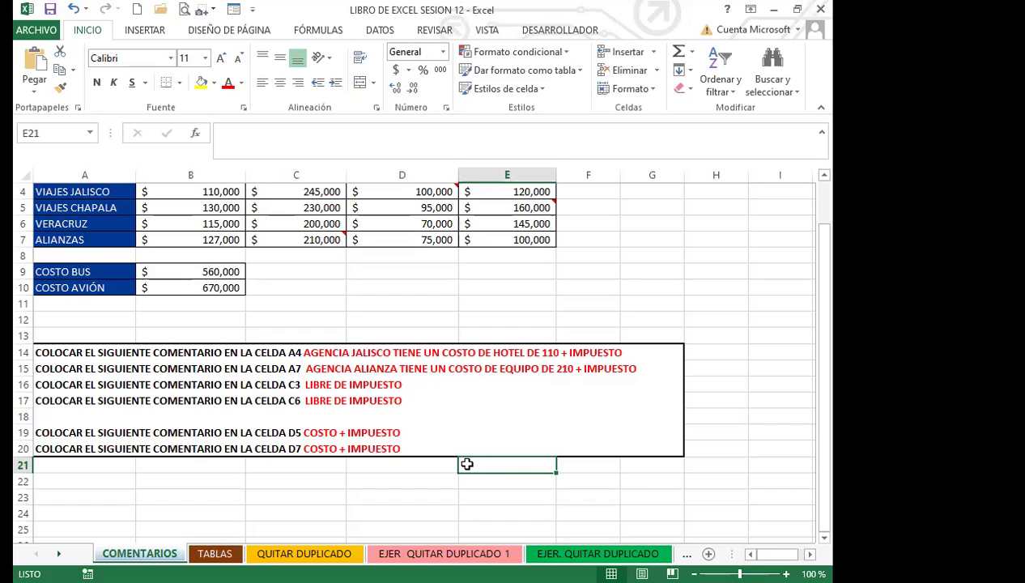
{"action": "scroll", "coordinate": [356, 458], "scroll_direction": "up", "scroll_amount": 1}
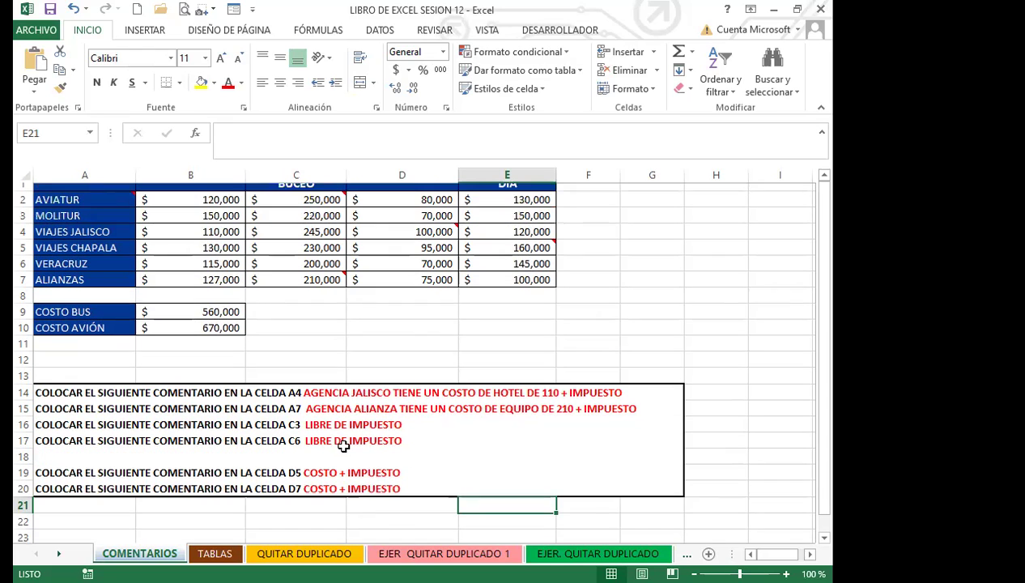
{"action": "scroll", "coordinate": [343, 445], "scroll_direction": "up", "scroll_amount": 1}
{"action": "left_click", "coordinate": [336, 368]}
{"action": "left_click", "coordinate": [380, 380]}
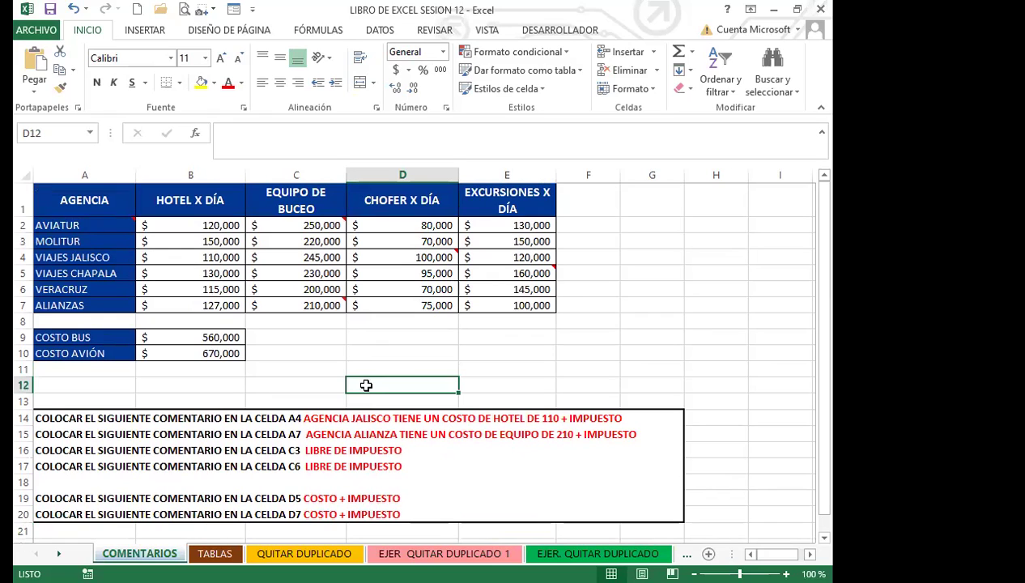
{"action": "left_click", "coordinate": [379, 356]}
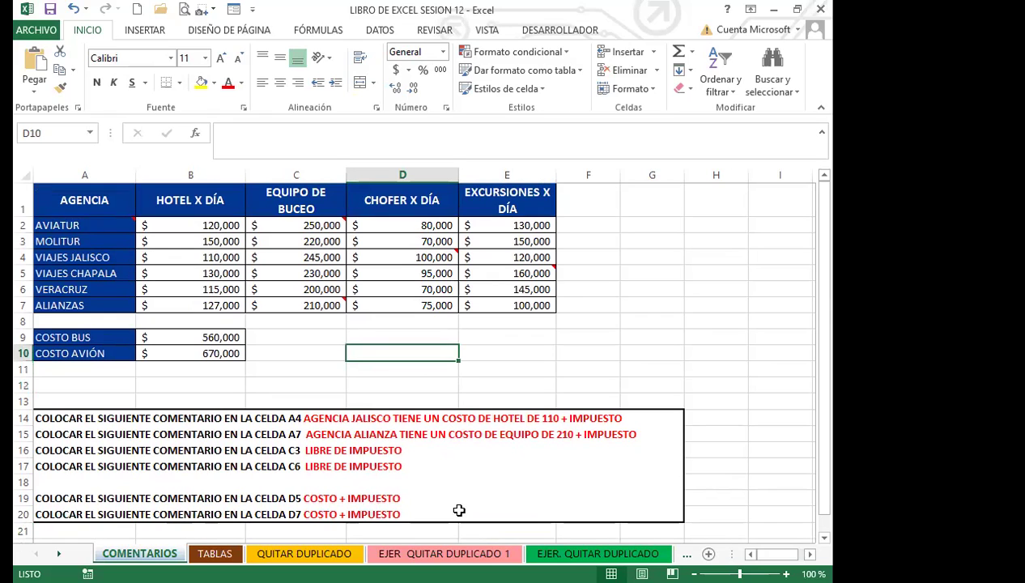
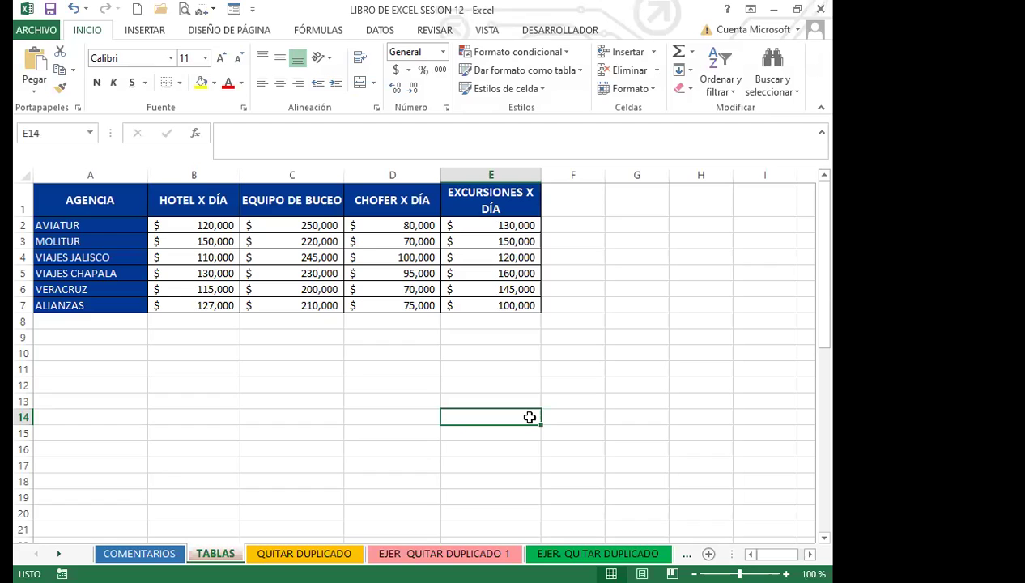
{"action": "left_click", "coordinate": [288, 288]}
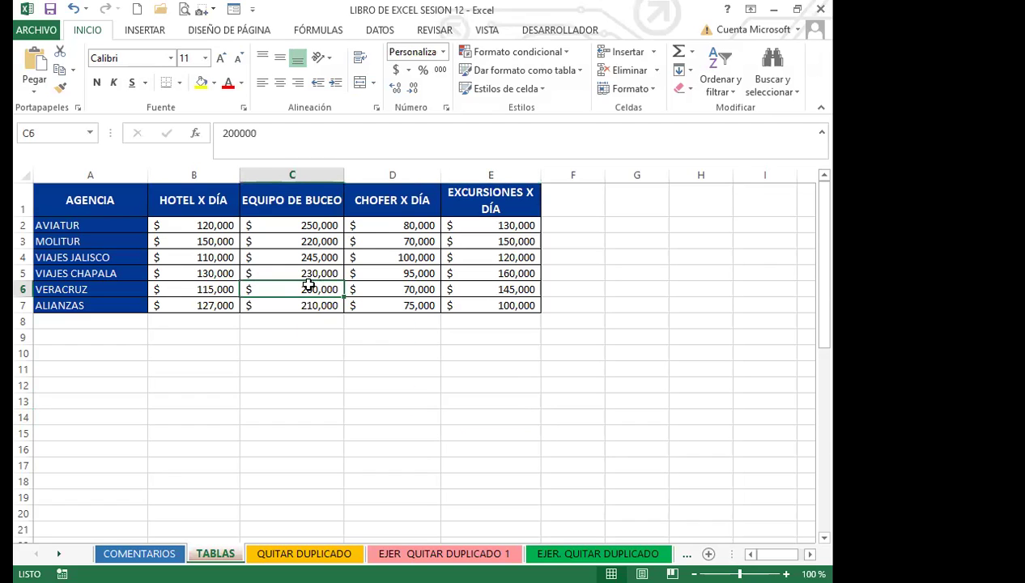
{"action": "left_click_drag", "start_coordinate": [309, 274], "coordinate": [309, 258]}
{"action": "left_click", "coordinate": [145, 199]}
{"action": "left_click", "coordinate": [400, 233]}
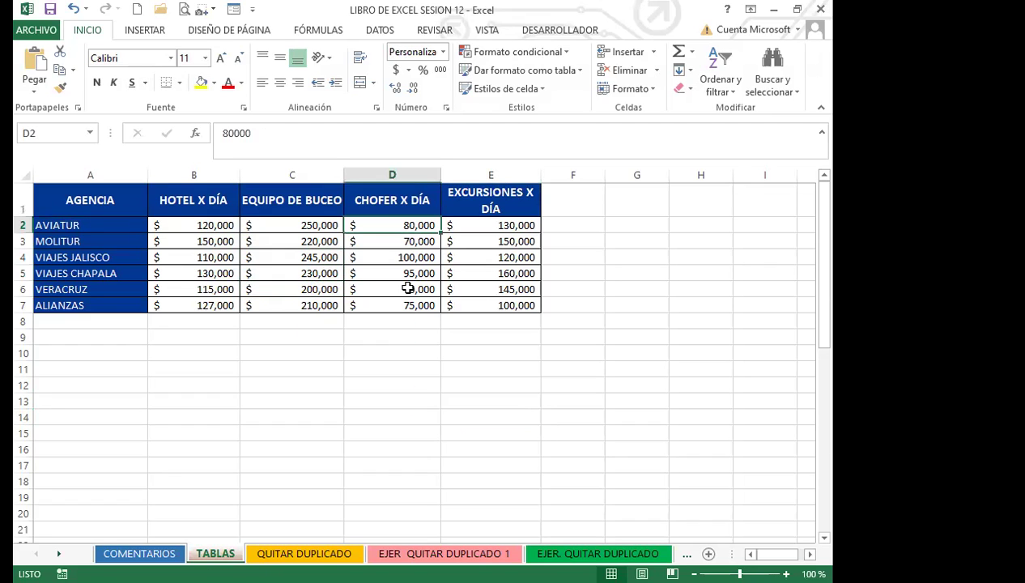
Fill the ALIANZAS row A7:E7 down to row 14 and undo the fill.
{"action": "left_click", "coordinate": [106, 303]}
{"action": "left_click_drag", "start_coordinate": [106, 303], "coordinate": [550, 421]}
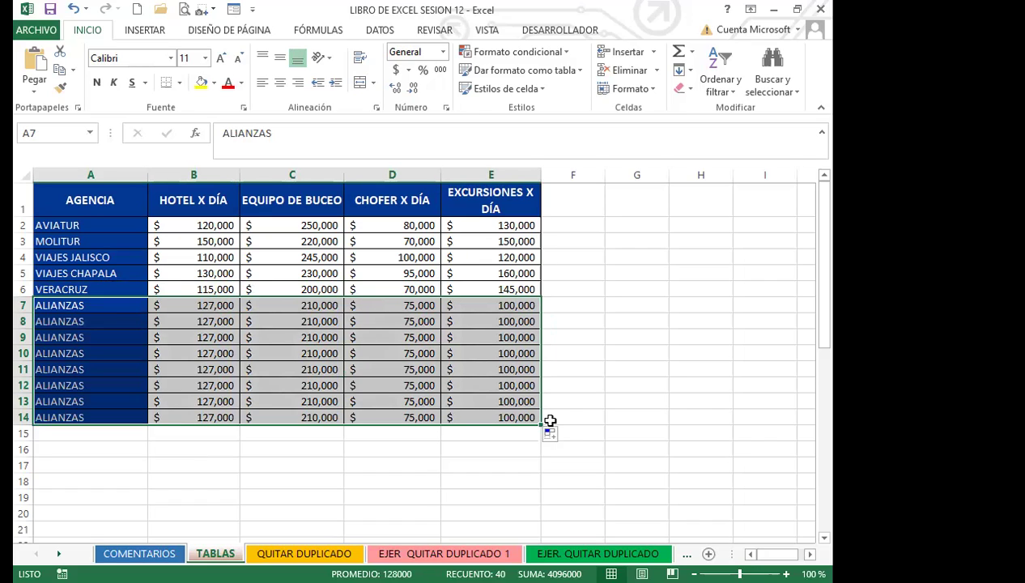
{"action": "key", "text": "ctrl+z"}
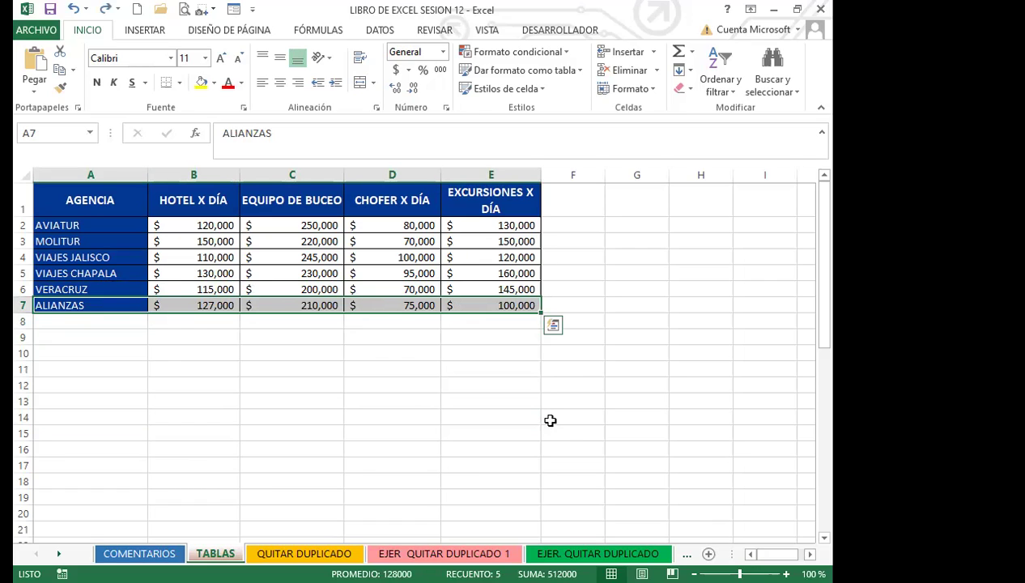
Compare the fill handles of the row 7 cells, fill E7 down to E11 and undo that fill.
{"action": "left_click", "coordinate": [458, 363]}
{"action": "left_click", "coordinate": [384, 303]}
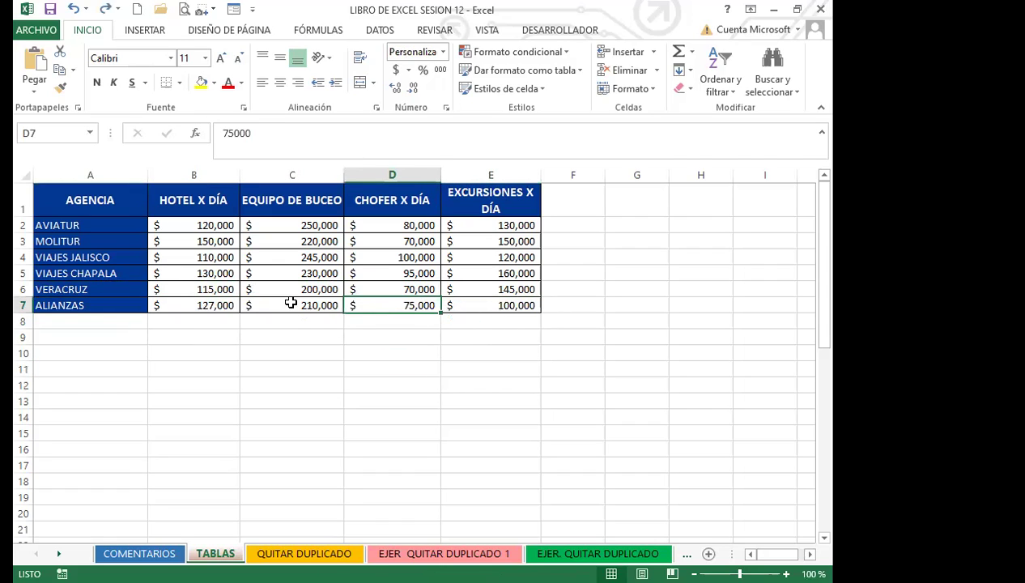
{"action": "left_click", "coordinate": [290, 303]}
{"action": "left_click", "coordinate": [199, 304]}
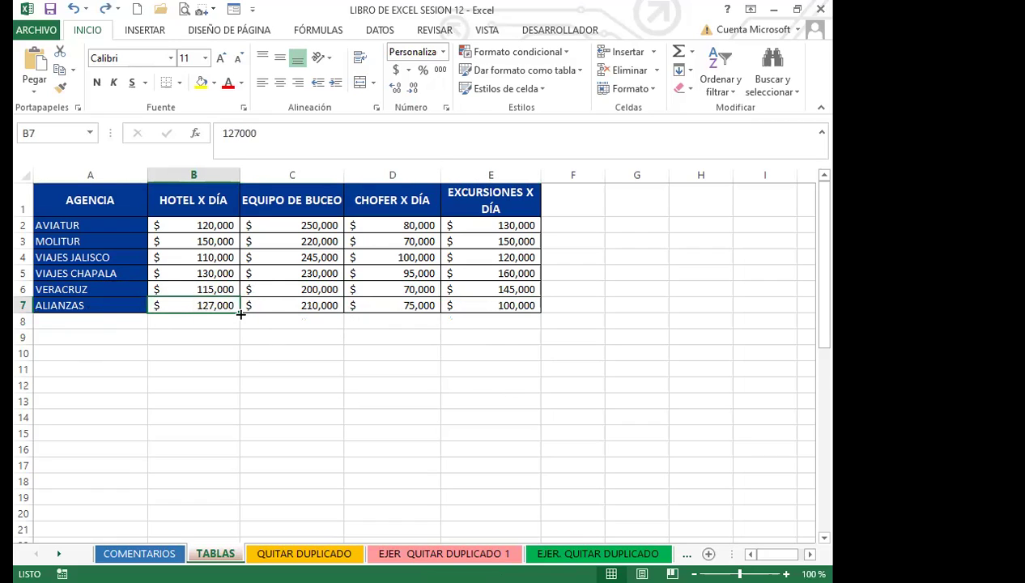
{"action": "left_click", "coordinate": [466, 304]}
{"action": "left_click", "coordinate": [394, 311]}
{"action": "left_click", "coordinate": [474, 312]}
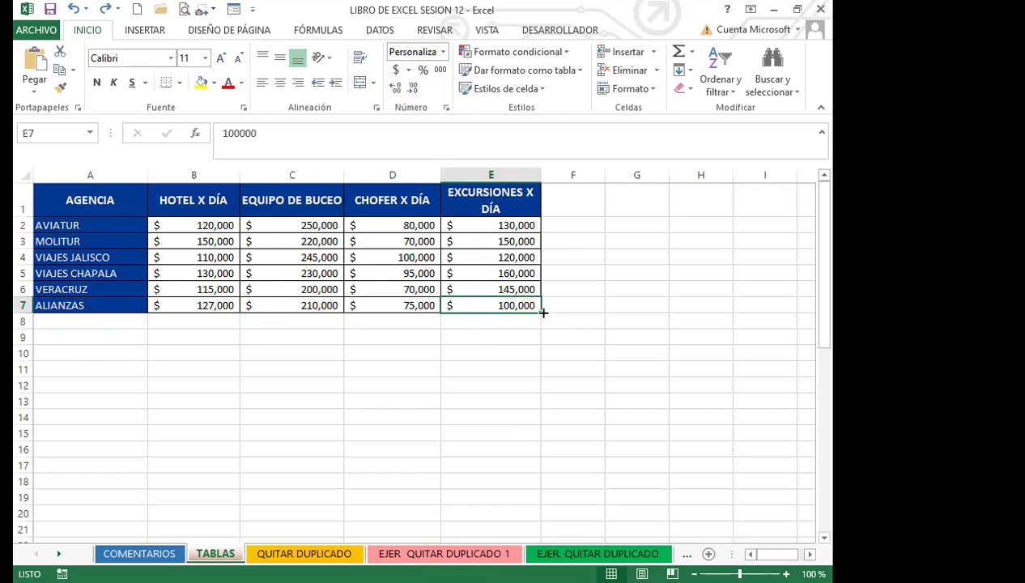
{"action": "left_click_drag", "start_coordinate": [543, 312], "coordinate": [645, 336]}
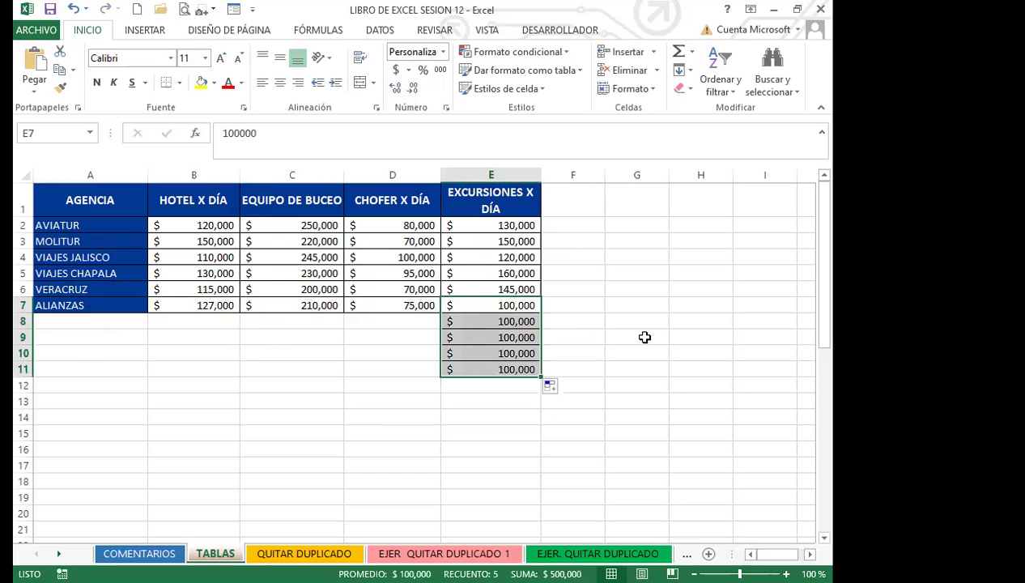
{"action": "key", "text": "ctrl+z"}
{"action": "left_click_drag", "start_coordinate": [339, 385], "coordinate": [332, 370]}
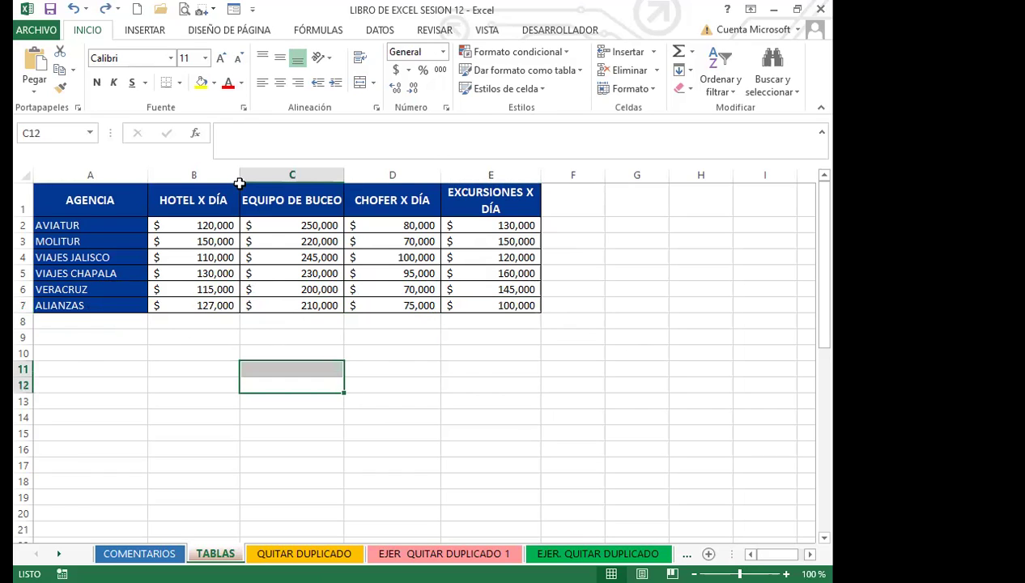
{"action": "left_click", "coordinate": [261, 270]}
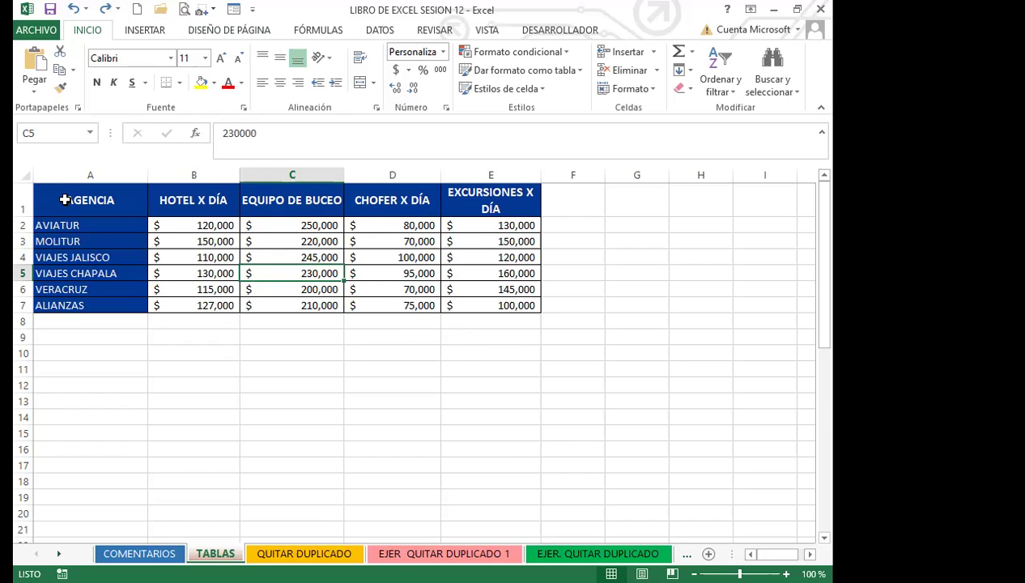
Convert the range A1:E7 on the TABLAS sheet into a table with headers.
{"action": "left_click_drag", "start_coordinate": [65, 200], "coordinate": [470, 304]}
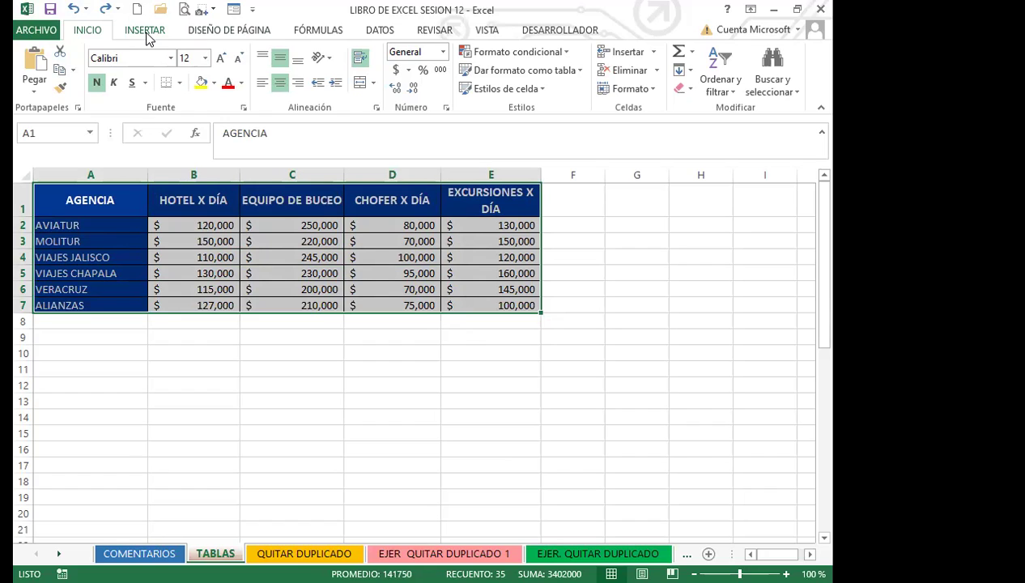
{"action": "left_click", "coordinate": [147, 32]}
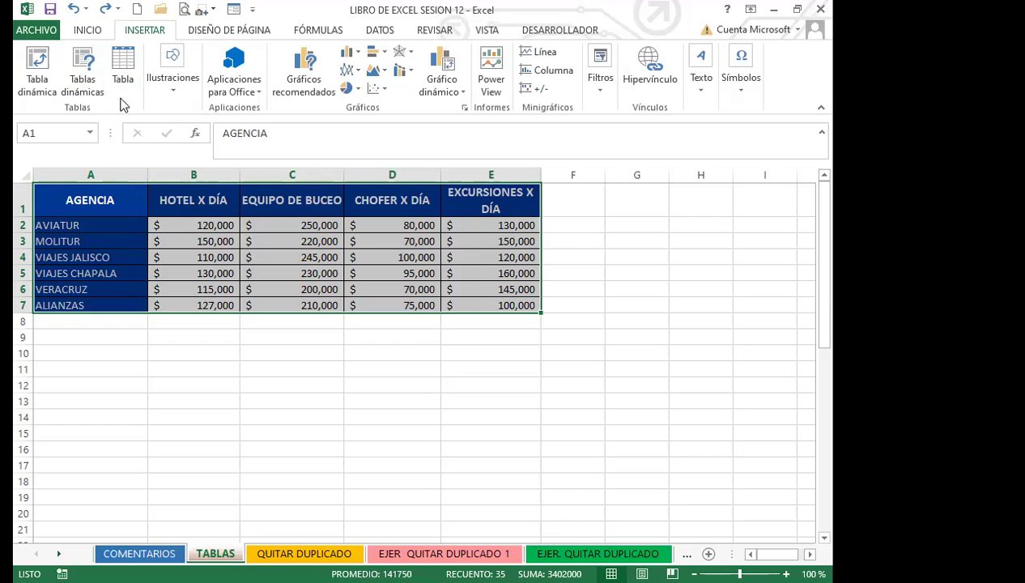
{"action": "left_click", "coordinate": [125, 65]}
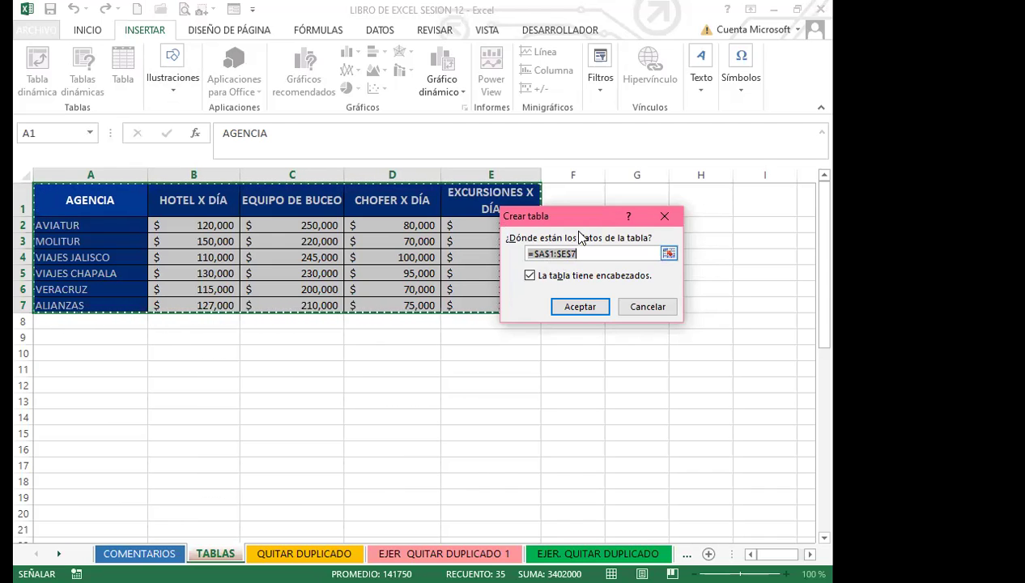
{"action": "left_click", "coordinate": [548, 277]}
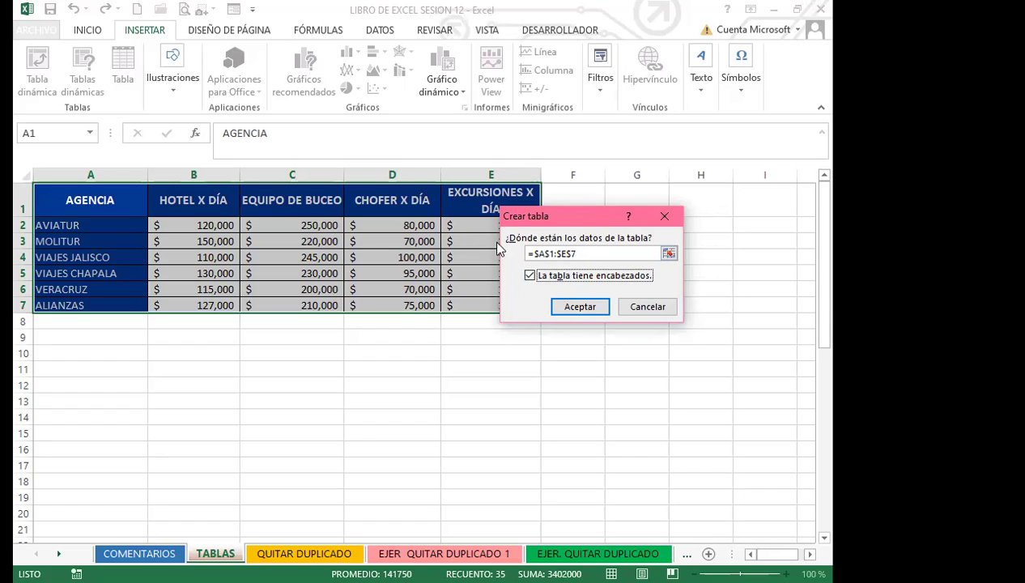
{"action": "left_click", "coordinate": [580, 308]}
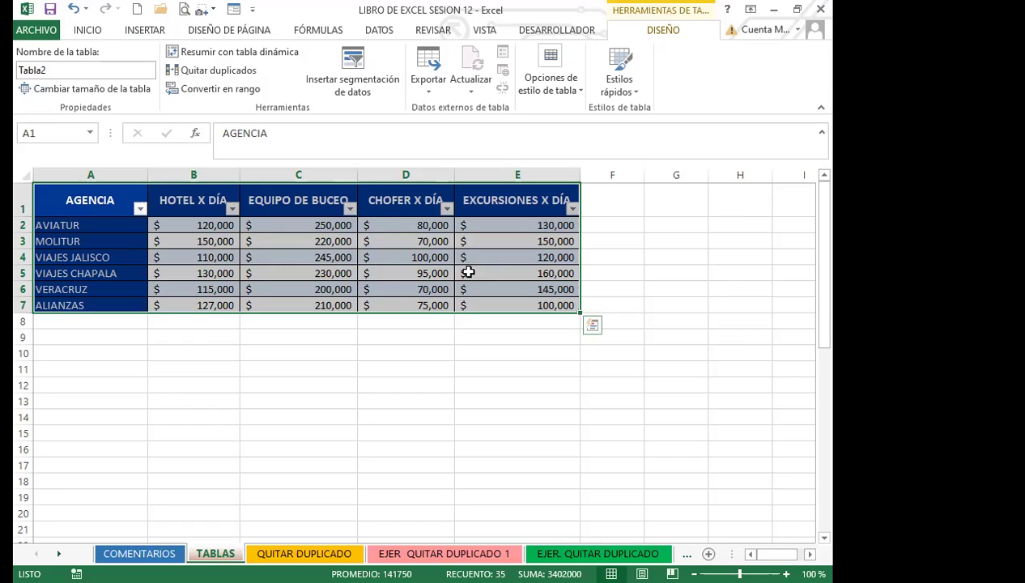
{"action": "left_click", "coordinate": [490, 351]}
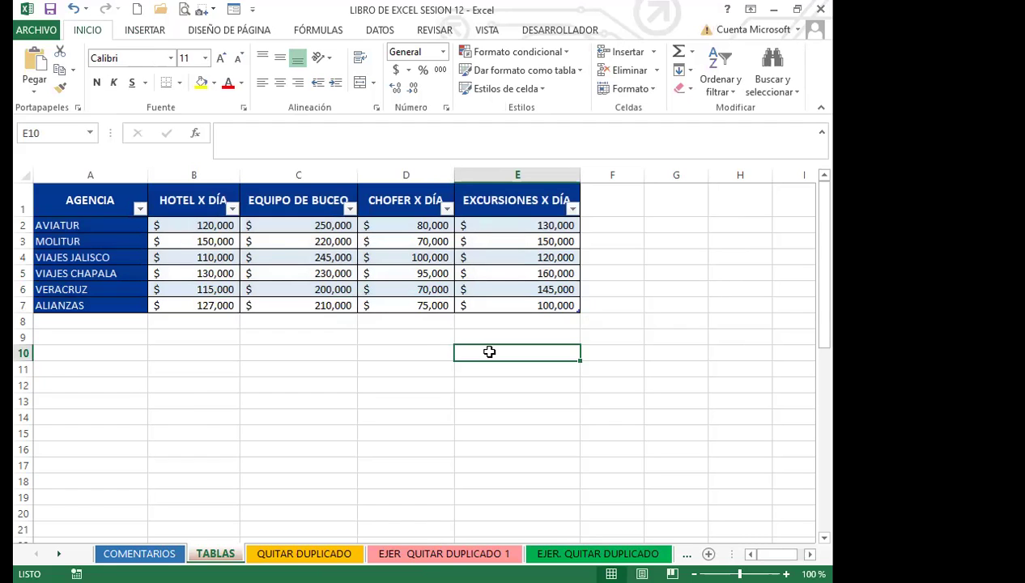
Examine where the filter option for the new table is found among the data tools and the sort-and-filter commands.
{"action": "left_click", "coordinate": [468, 288]}
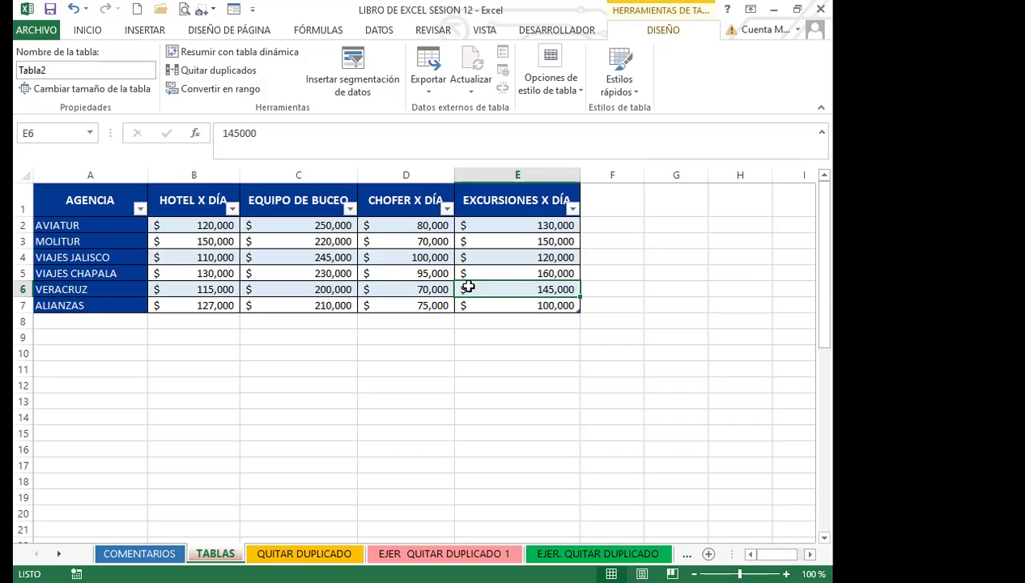
{"action": "left_click", "coordinate": [368, 32]}
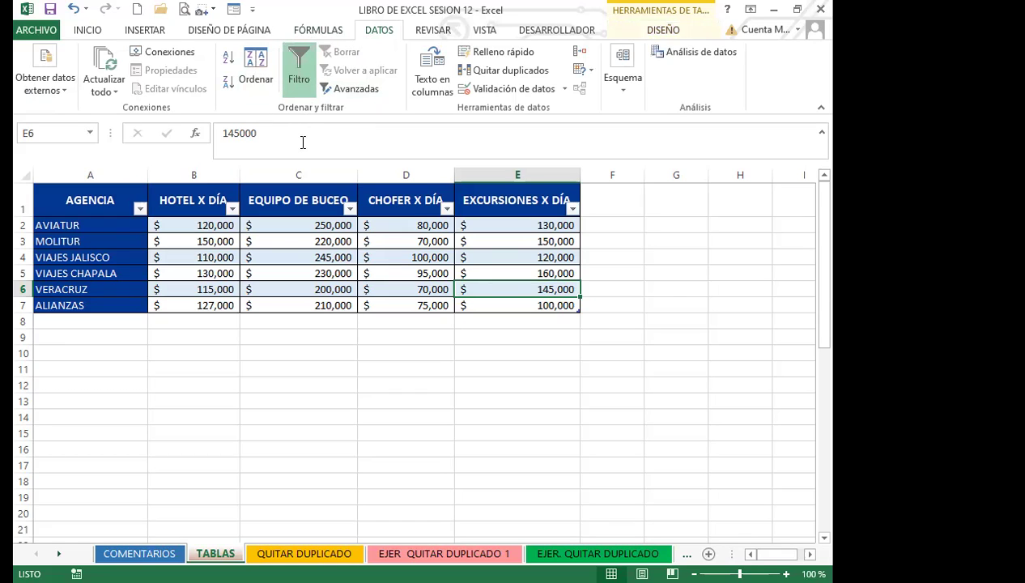
{"action": "left_click", "coordinate": [79, 28]}
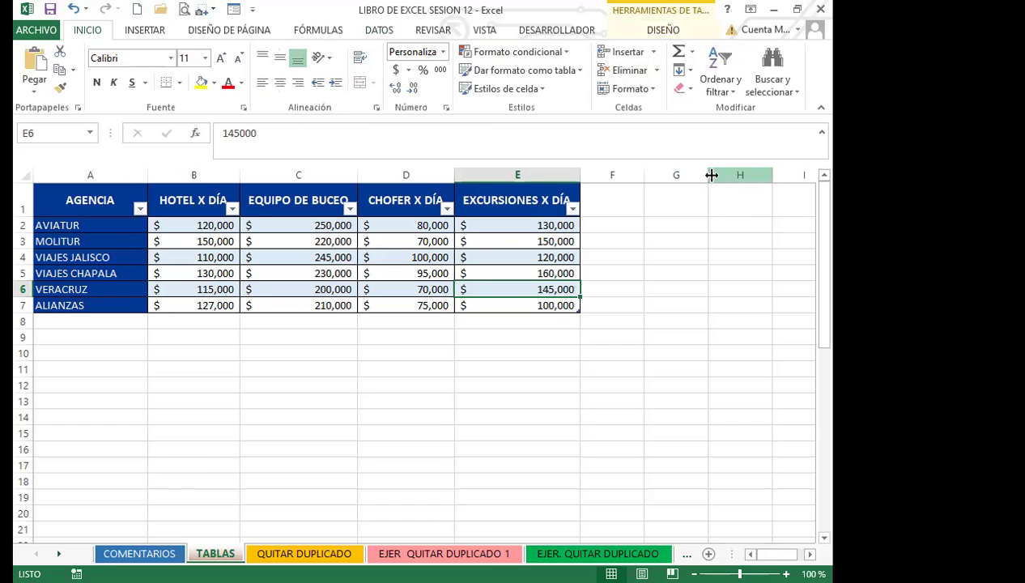
{"action": "left_click", "coordinate": [733, 96]}
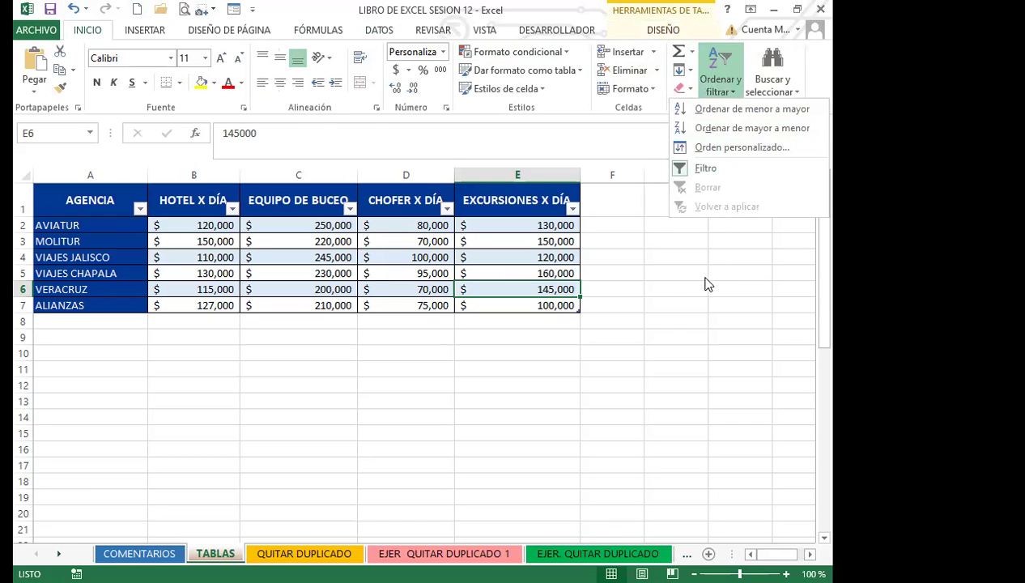
{"action": "left_click", "coordinate": [632, 245]}
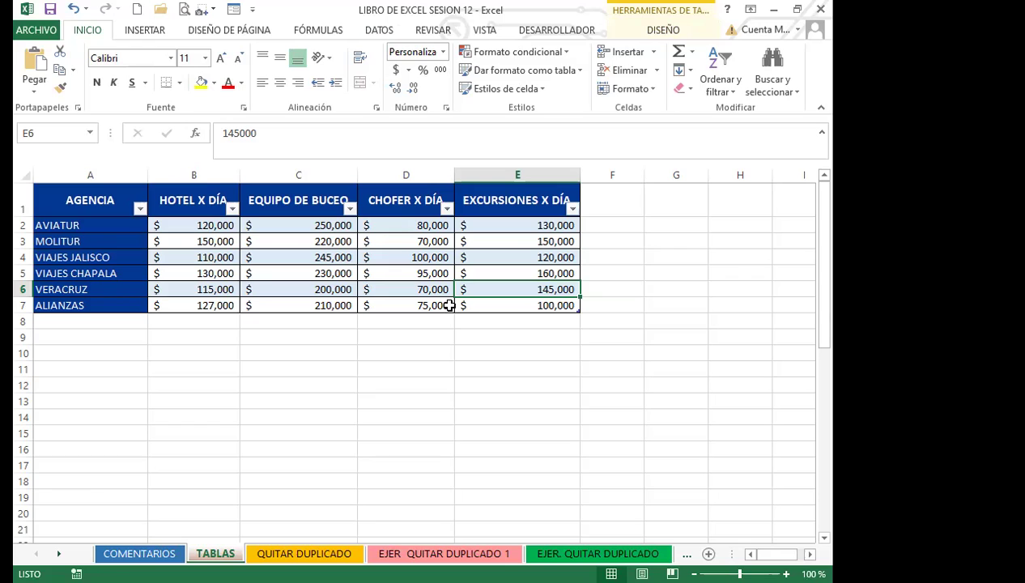
Toggle the filter buttons in the table's header row off and on several times, leaving them off.
{"action": "key", "text": "ctrl+shift+l"}
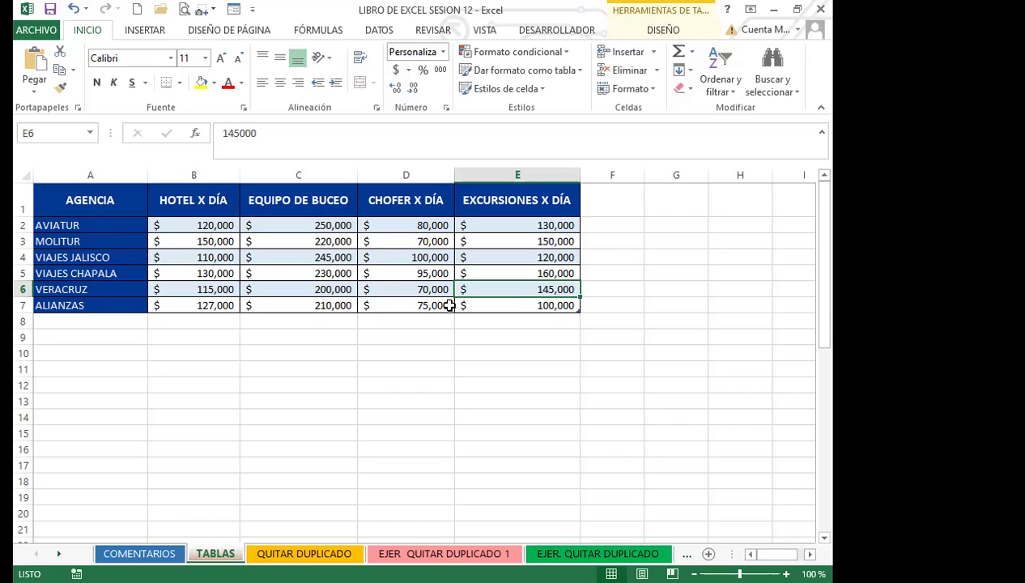
{"action": "key", "text": "ctrl+shift+l"}
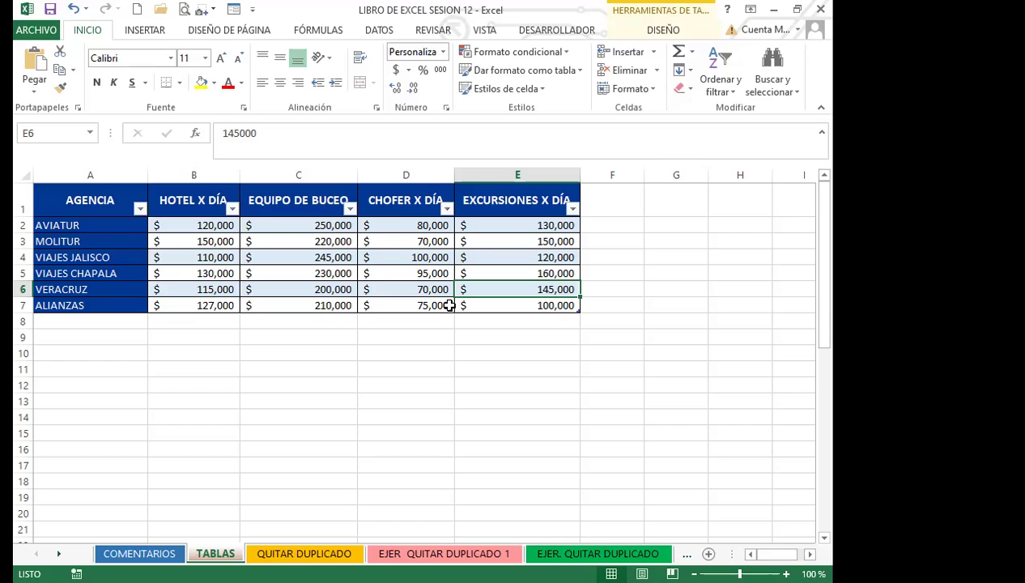
{"action": "key", "text": "ctrl+shift+l"}
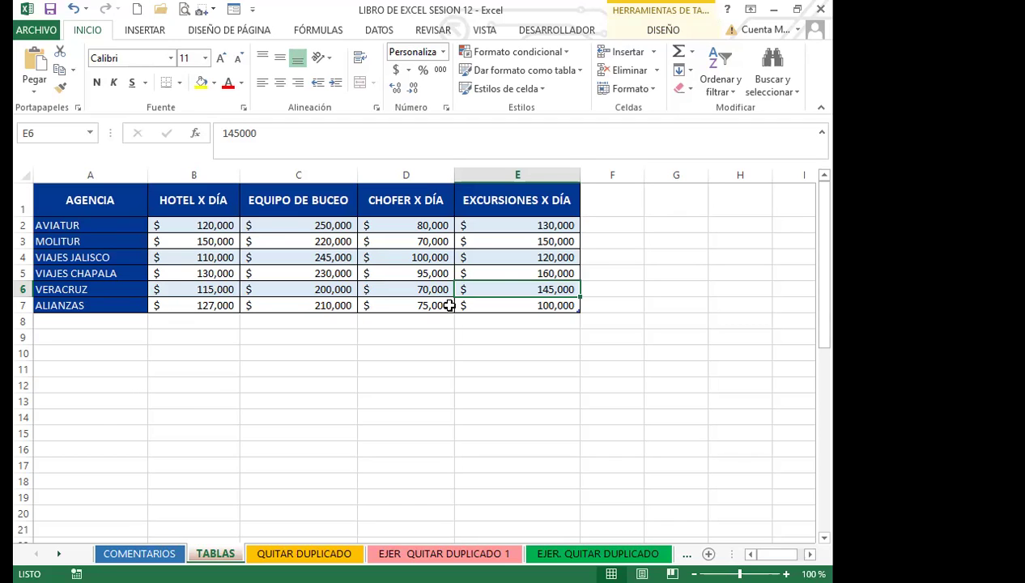
{"action": "key", "text": "ctrl+shift+l"}
{"action": "key", "text": "ctrl+shift+l"}
Extend the table from its lower-right corner down to row 16.
{"action": "left_click", "coordinate": [220, 288]}
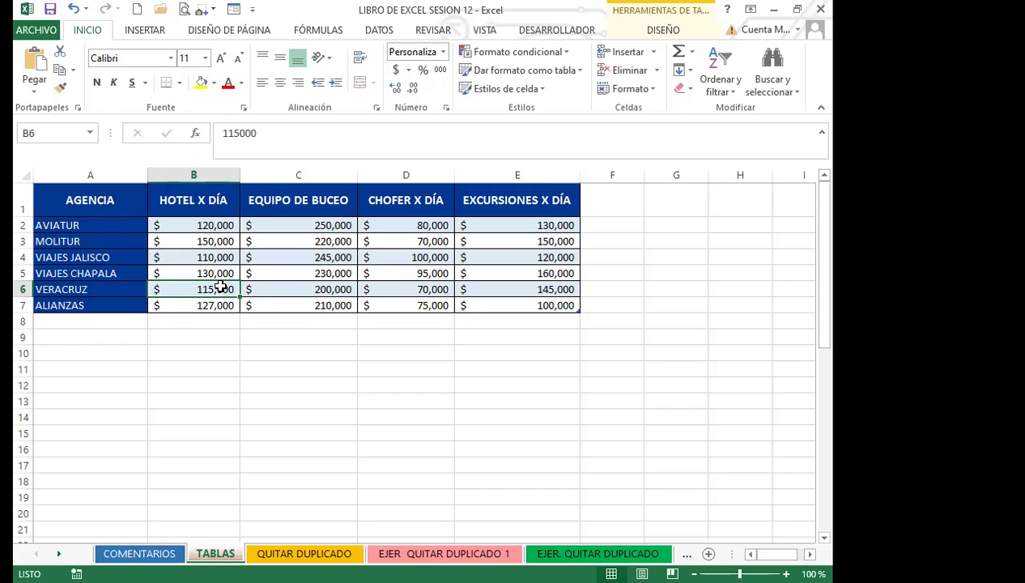
{"action": "left_click", "coordinate": [299, 309]}
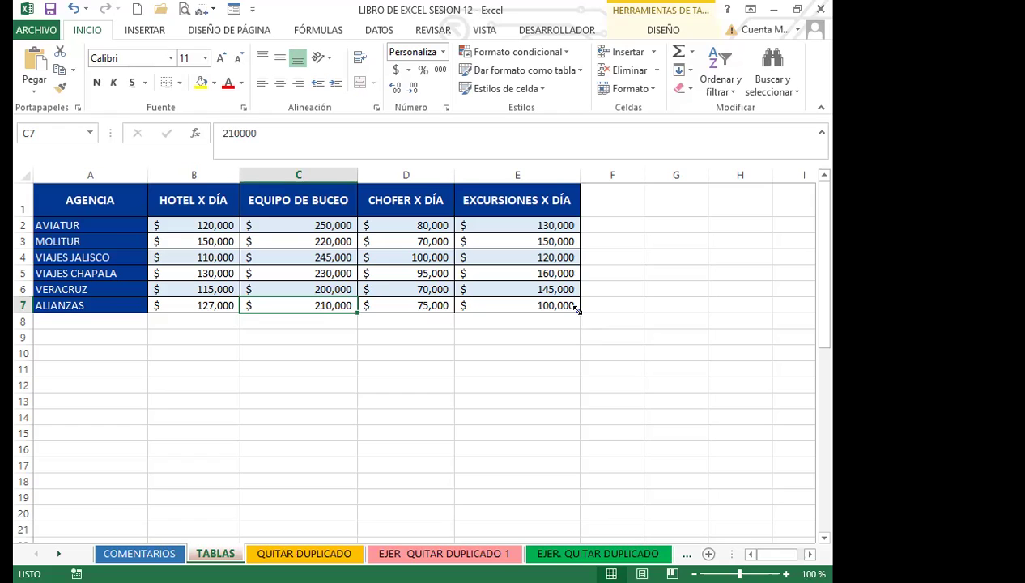
{"action": "left_click_drag", "start_coordinate": [577, 308], "coordinate": [593, 456]}
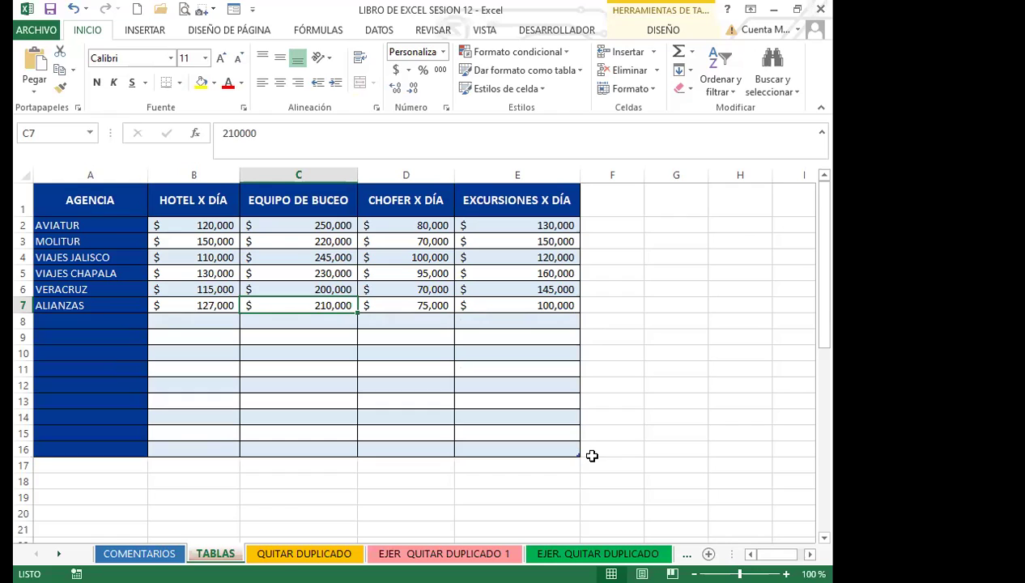
Examine cells B7 to E7 one by one to compare their fill handles with the table's resize corner.
{"action": "left_click", "coordinate": [523, 302]}
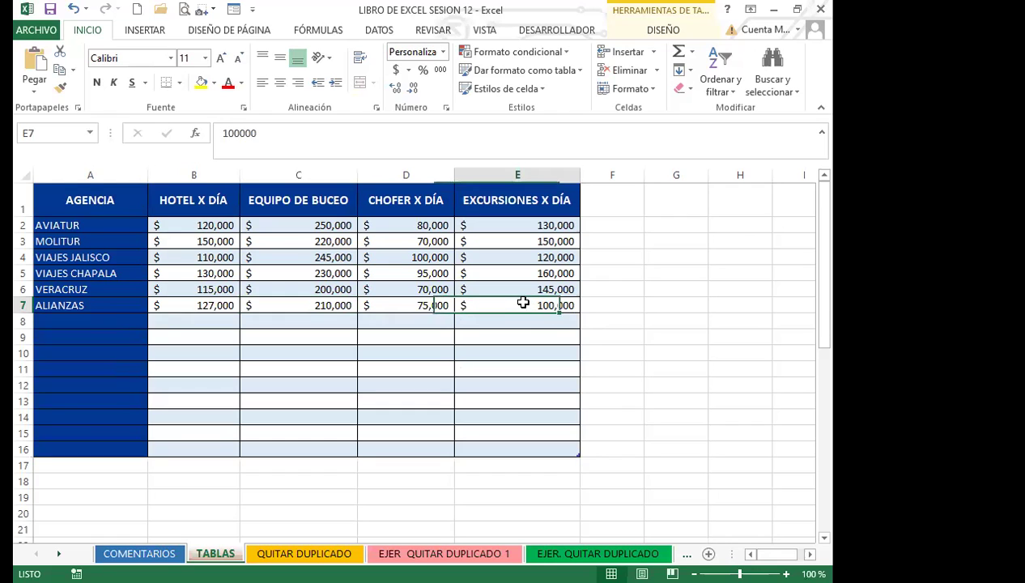
{"action": "left_click", "coordinate": [382, 300]}
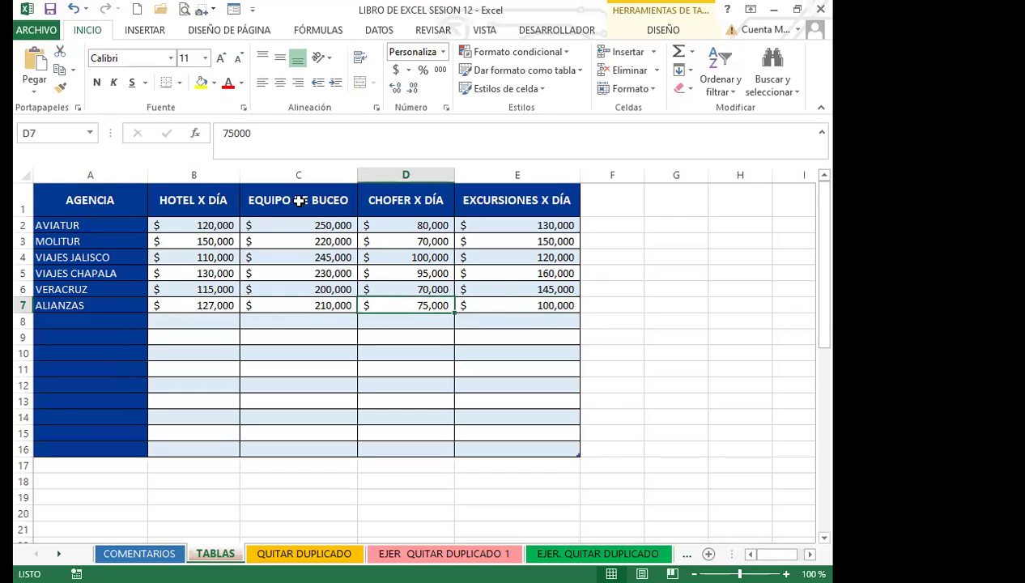
{"action": "left_click", "coordinate": [303, 305]}
{"action": "left_click", "coordinate": [223, 302]}
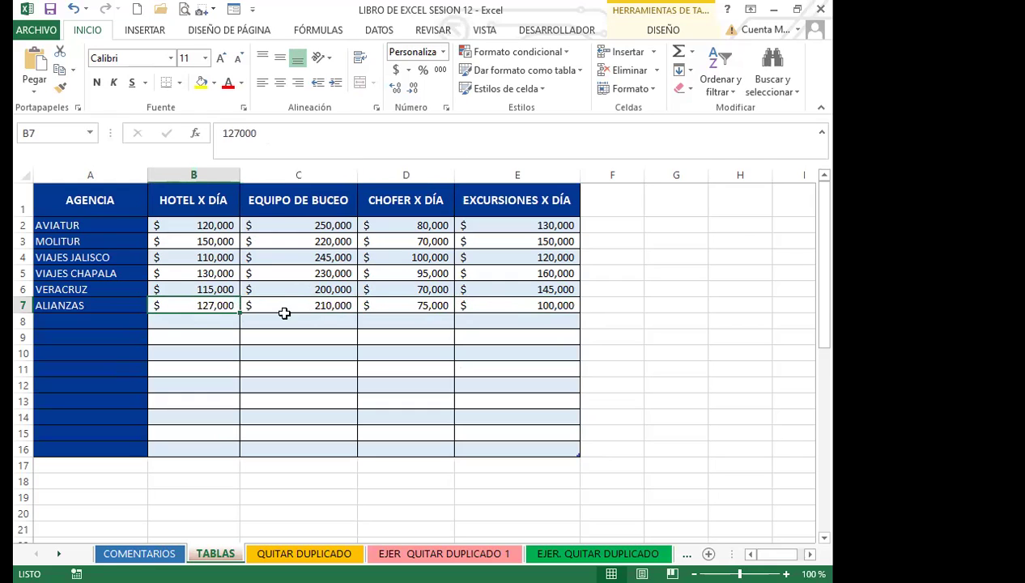
{"action": "left_click", "coordinate": [328, 304]}
{"action": "left_click", "coordinate": [405, 306]}
{"action": "left_click", "coordinate": [491, 307]}
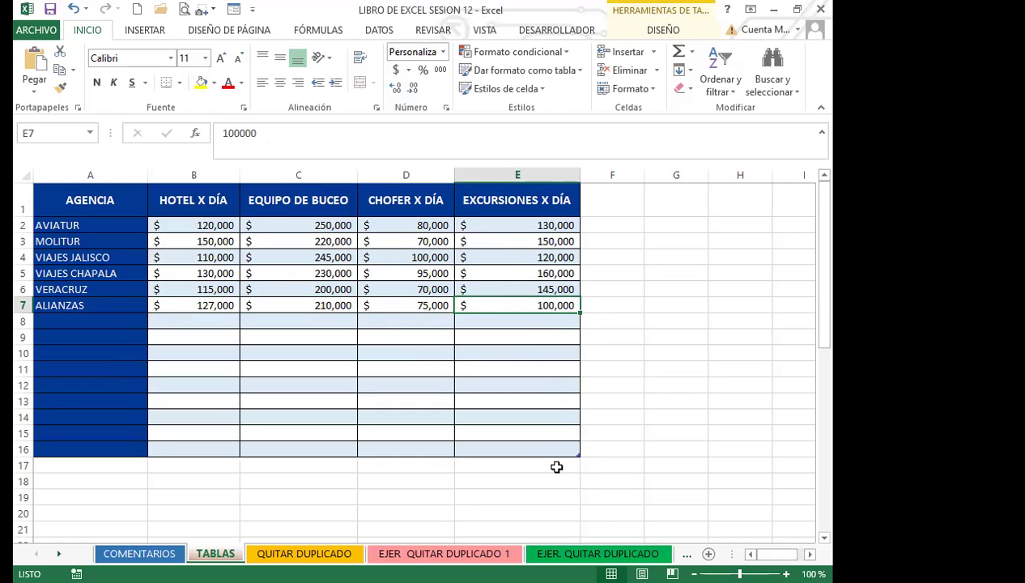
Extend the table down to row 18, and undo both row extensions so the table ends at row 7.
{"action": "left_click_drag", "start_coordinate": [576, 470], "coordinate": [578, 482]}
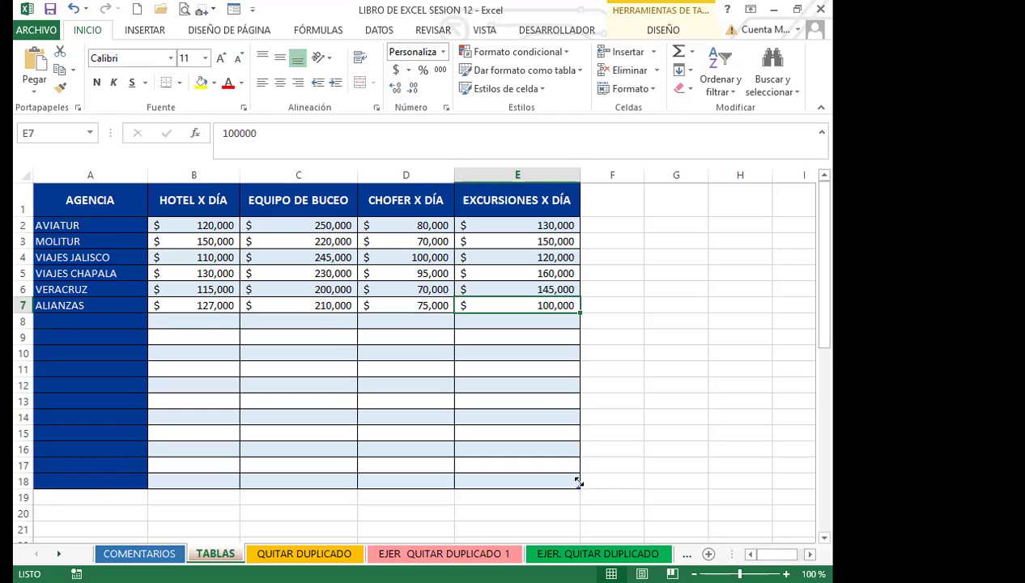
{"action": "key", "text": "ctrl+z"}
{"action": "key", "text": "ctrl+z"}
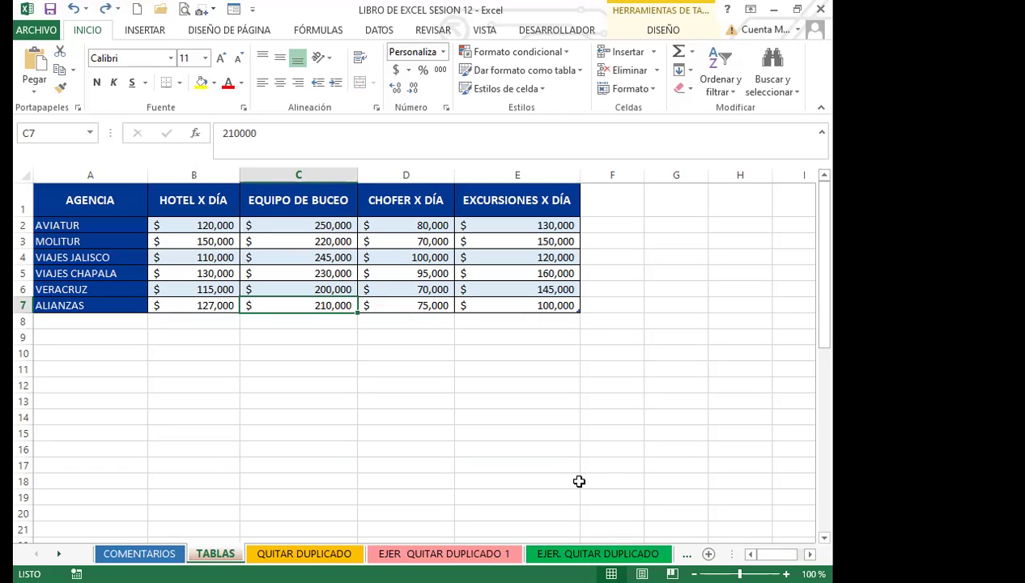
Browse the light, medium and dark quick styles for the table A1:E7, leaving its style as it is.
{"action": "left_click_drag", "start_coordinate": [95, 200], "coordinate": [520, 302]}
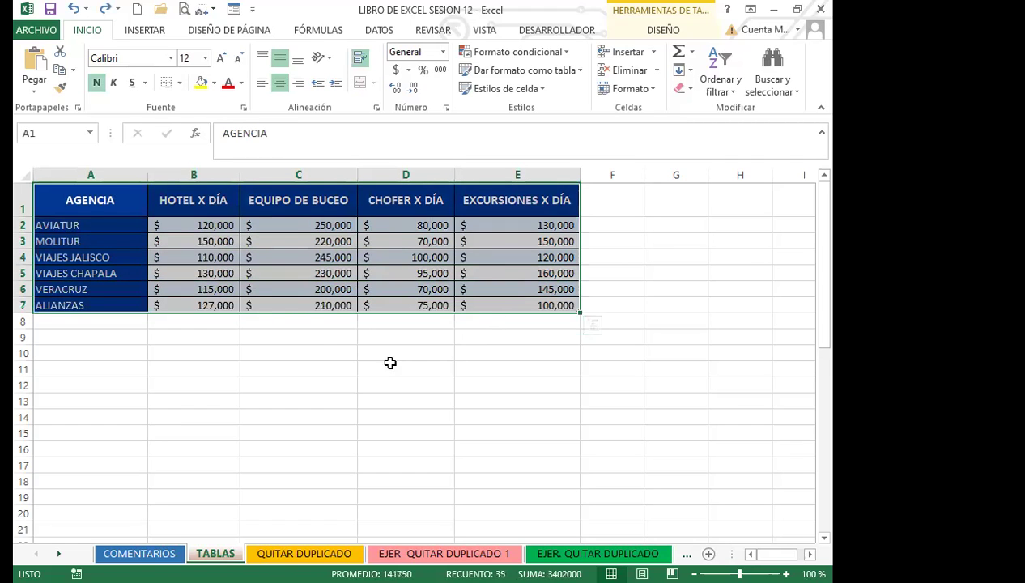
{"action": "left_click", "coordinate": [660, 36]}
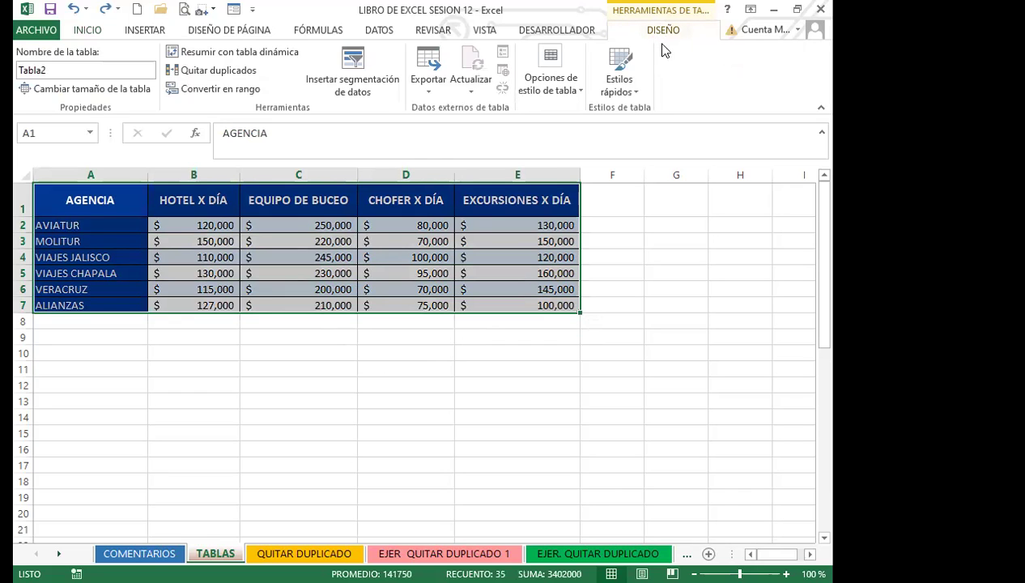
{"action": "left_click", "coordinate": [639, 94]}
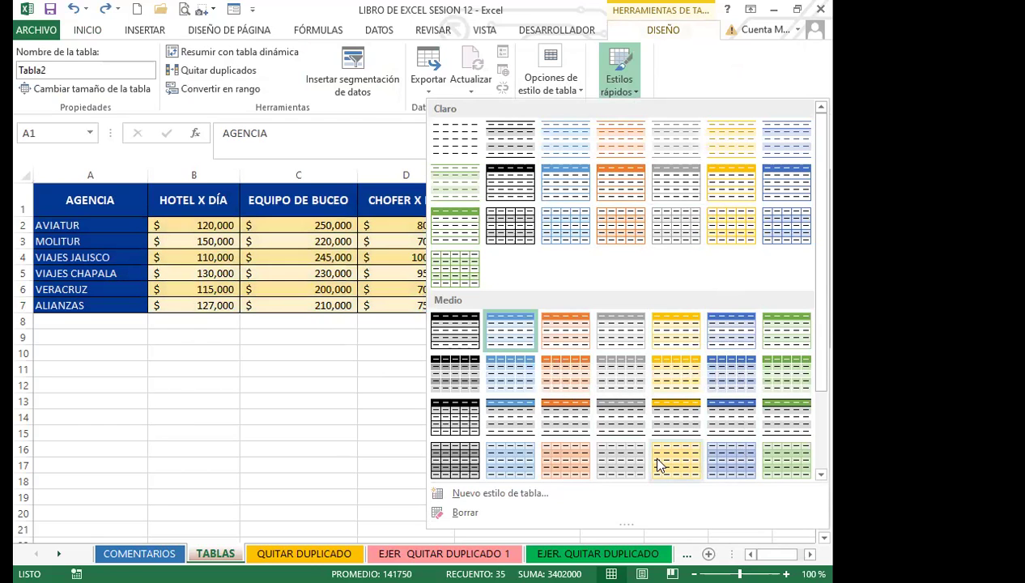
{"action": "scroll", "coordinate": [794, 366], "scroll_direction": "down", "scroll_amount": 3}
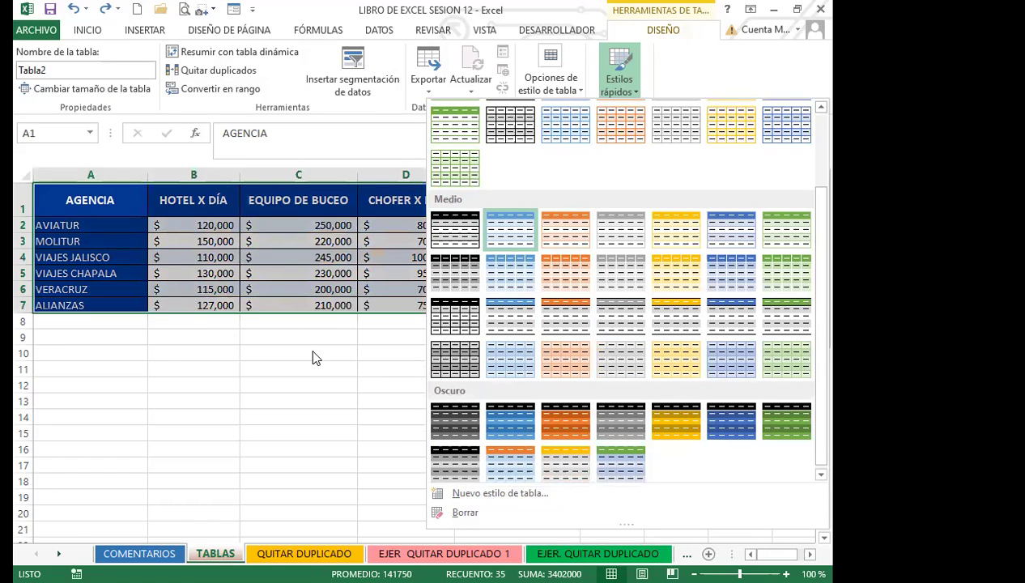
{"action": "left_click", "coordinate": [312, 350]}
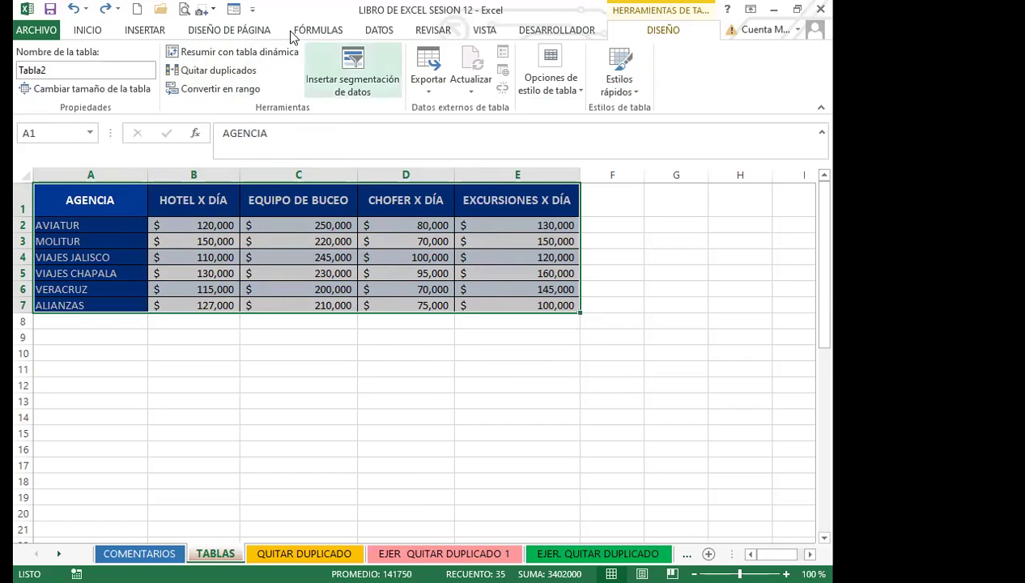
Convert the table A1:E7 into a normal range.
{"action": "left_click", "coordinate": [217, 90]}
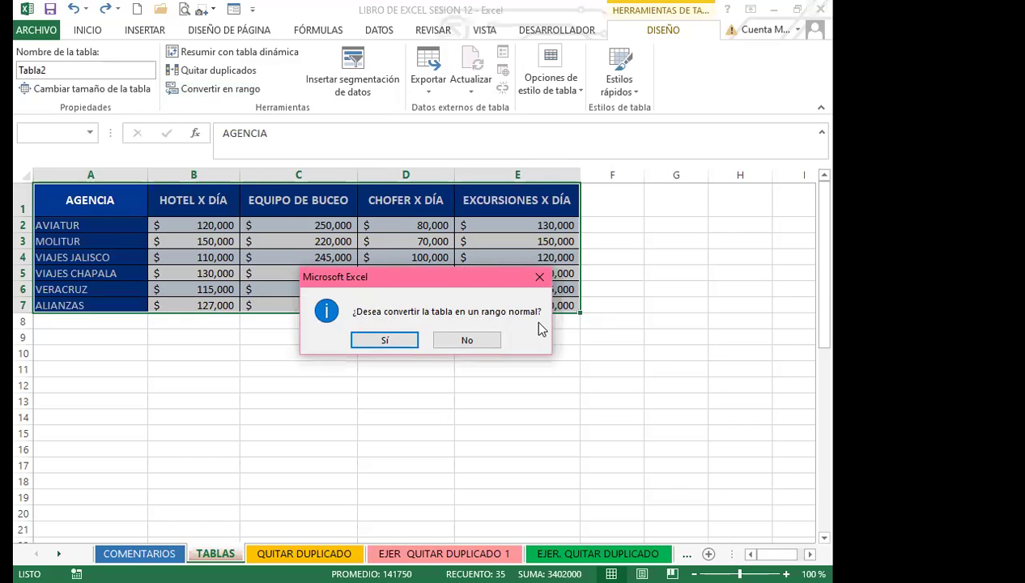
{"action": "left_click", "coordinate": [385, 340]}
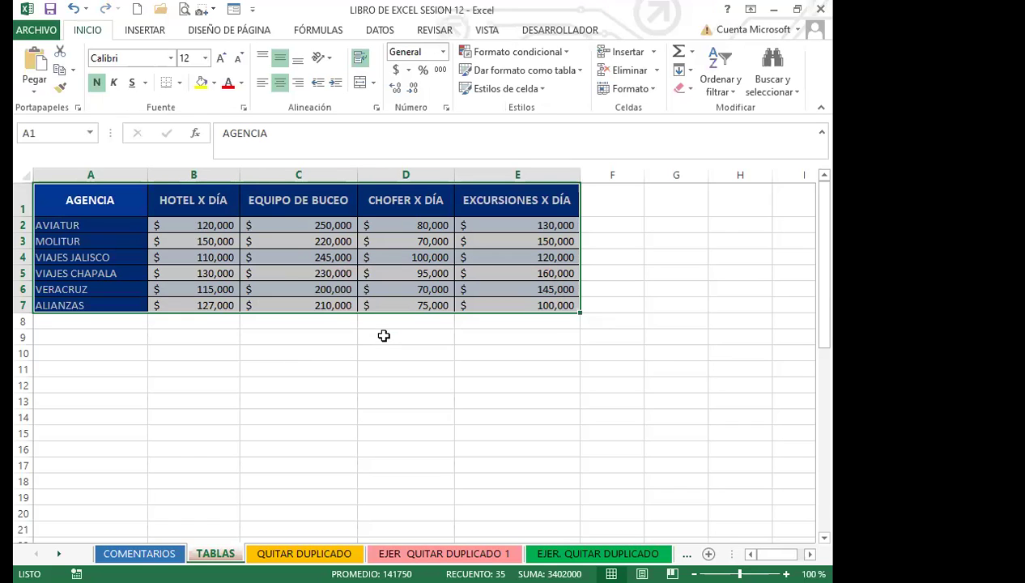
{"action": "left_click", "coordinate": [380, 336]}
Examine the converted range A1:E7 by selecting single cells and the whole block to check whether it still behaves as a table.
{"action": "left_click", "coordinate": [177, 291]}
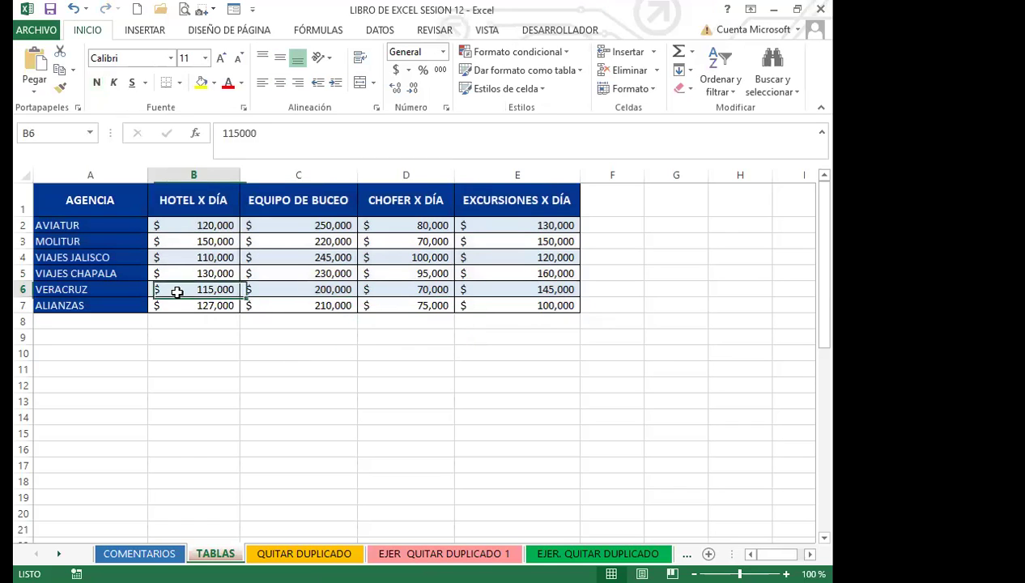
{"action": "left_click", "coordinate": [496, 305]}
{"action": "left_click", "coordinate": [404, 305]}
{"action": "left_click_drag", "start_coordinate": [133, 201], "coordinate": [518, 306]}
{"action": "left_click", "coordinate": [396, 320]}
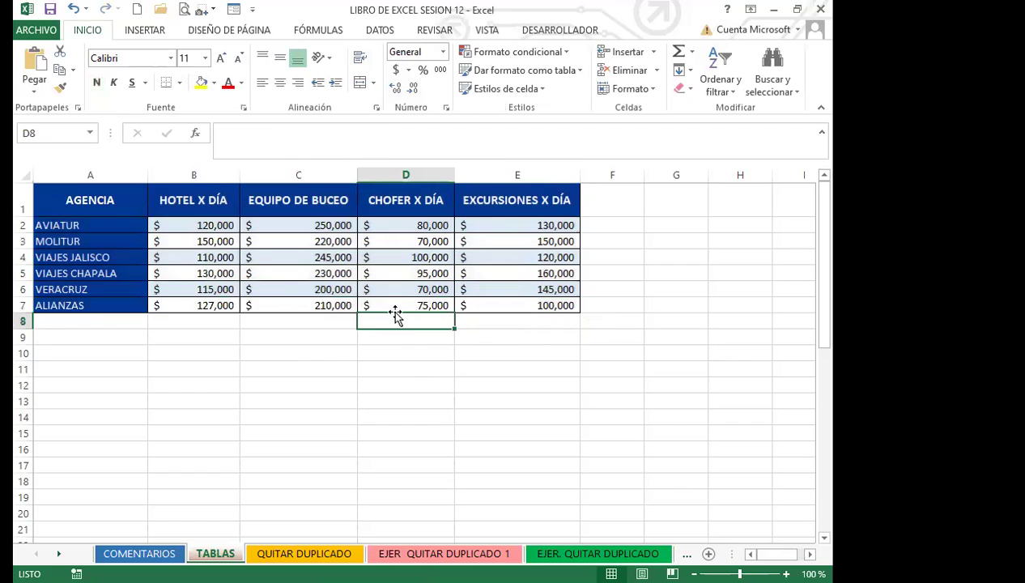
{"action": "left_click_drag", "start_coordinate": [103, 200], "coordinate": [526, 304]}
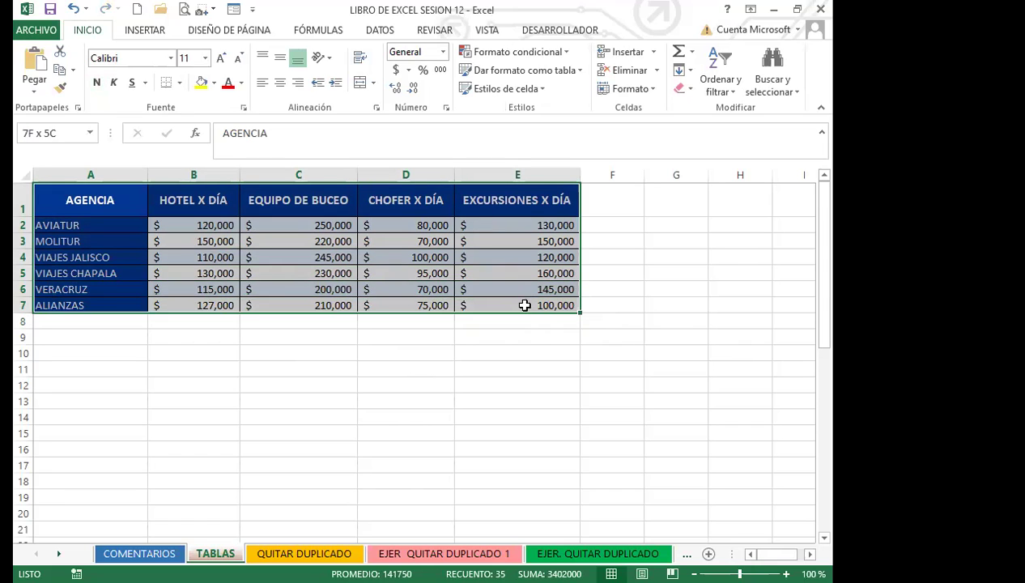
{"action": "left_click_drag", "start_coordinate": [94, 203], "coordinate": [519, 302]}
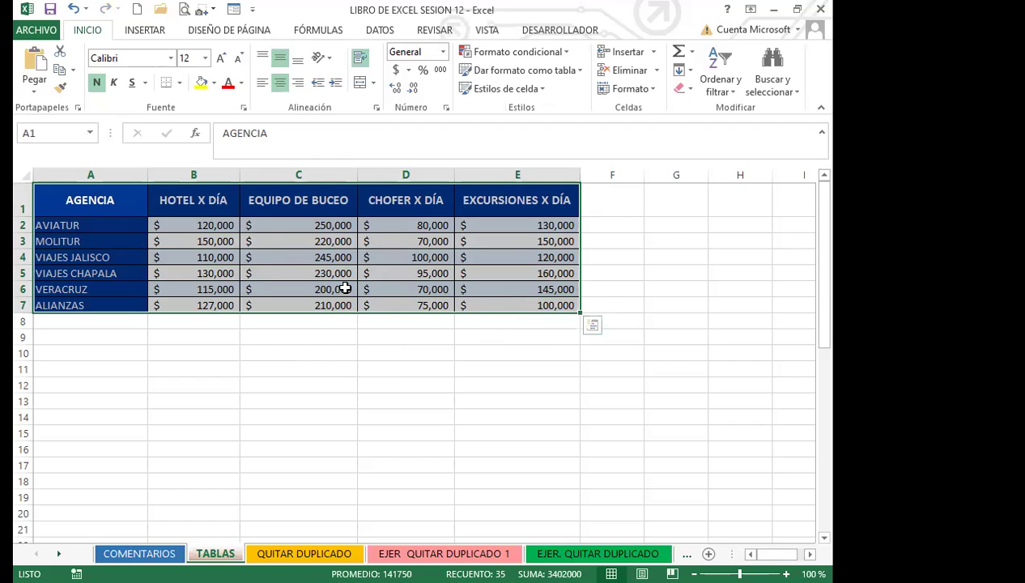
{"action": "left_click_drag", "start_coordinate": [91, 203], "coordinate": [501, 307]}
{"action": "left_click", "coordinate": [323, 289]}
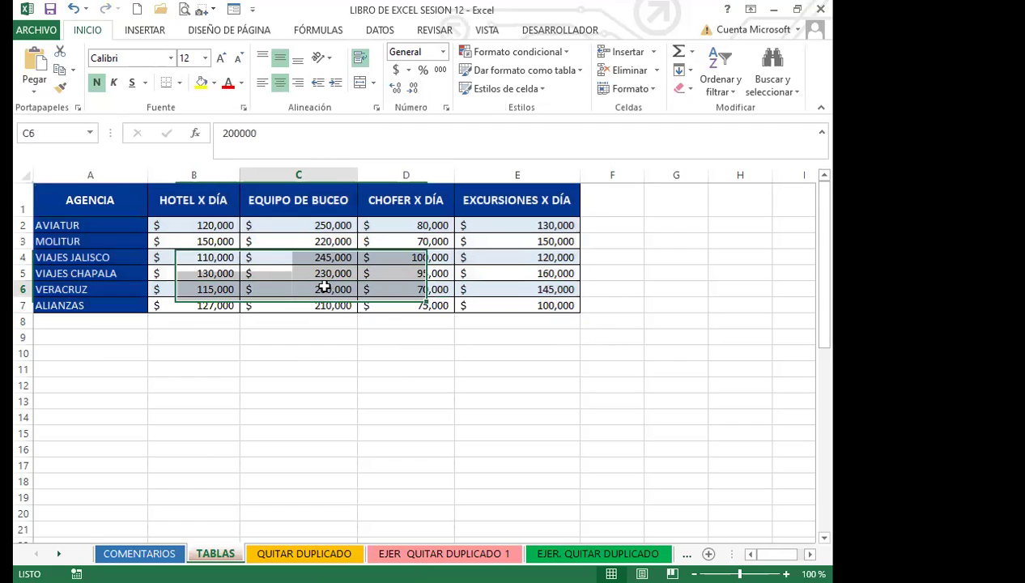
{"action": "left_click", "coordinate": [108, 207]}
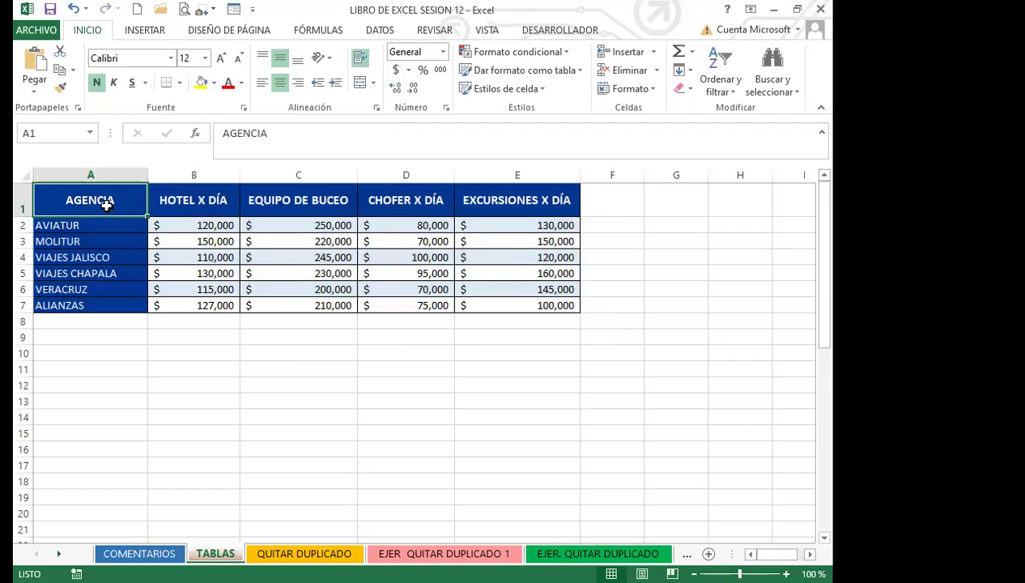
{"action": "left_click_drag", "start_coordinate": [107, 206], "coordinate": [521, 307]}
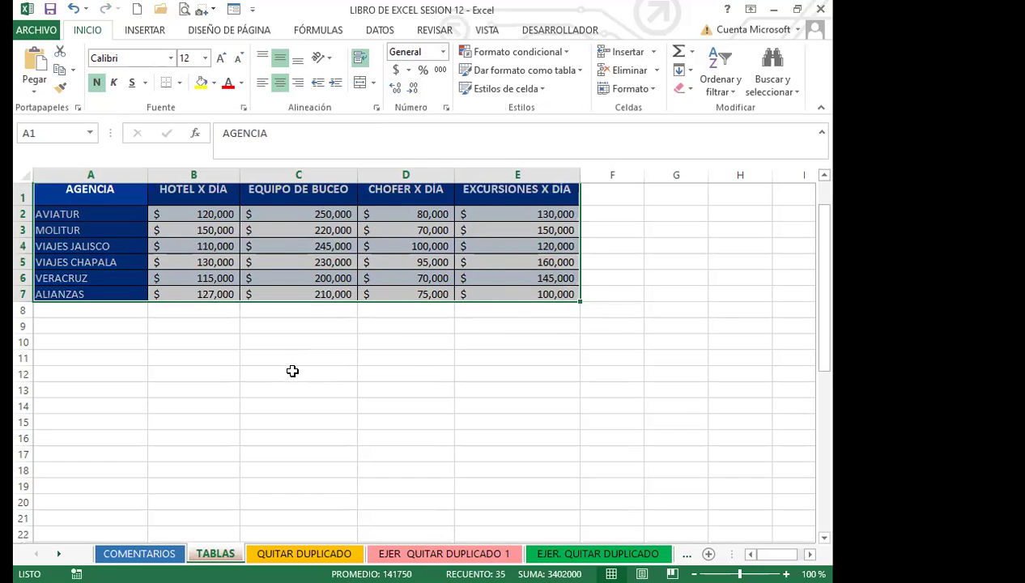
Compare the unformatted agency data in rows 40 to 46 with the formatted range in rows 1 to 7.
{"action": "scroll", "coordinate": [284, 366], "scroll_direction": "down", "scroll_amount": 6}
{"action": "scroll", "coordinate": [295, 373], "scroll_direction": "down", "scroll_amount": 6}
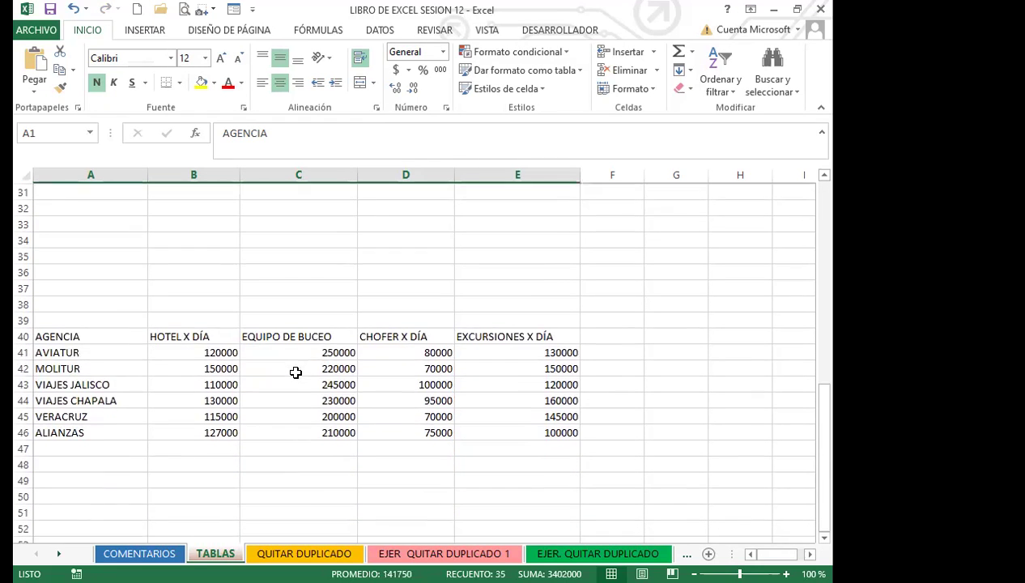
{"action": "left_click", "coordinate": [296, 372]}
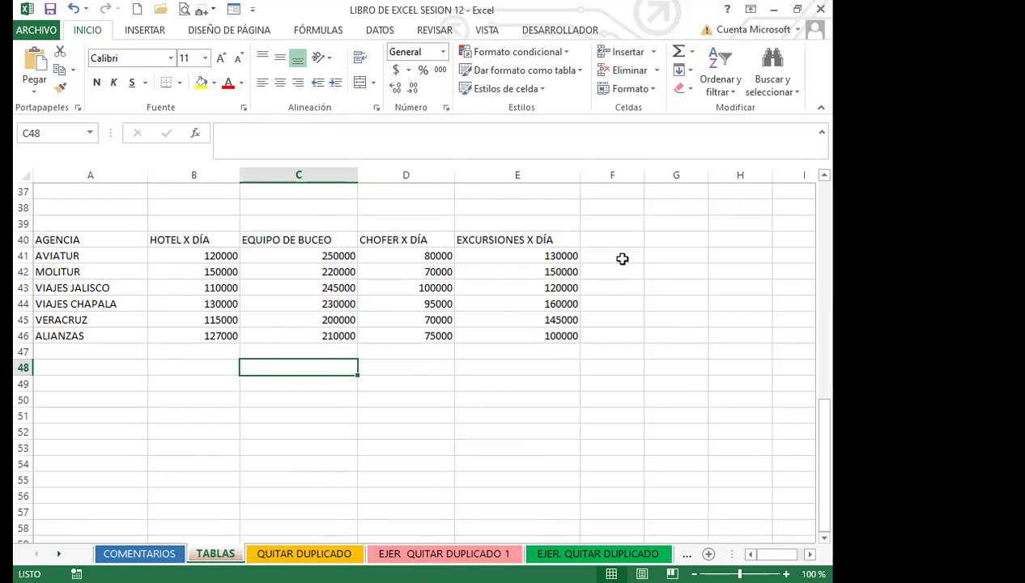
{"action": "left_click", "coordinate": [206, 335]}
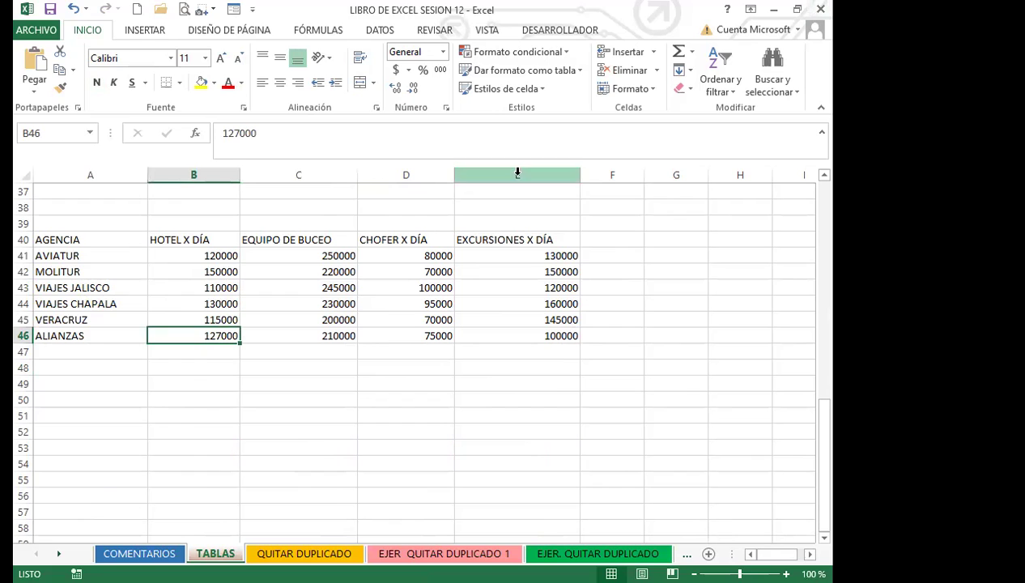
{"action": "scroll", "coordinate": [375, 363], "scroll_direction": "up", "scroll_amount": 12}
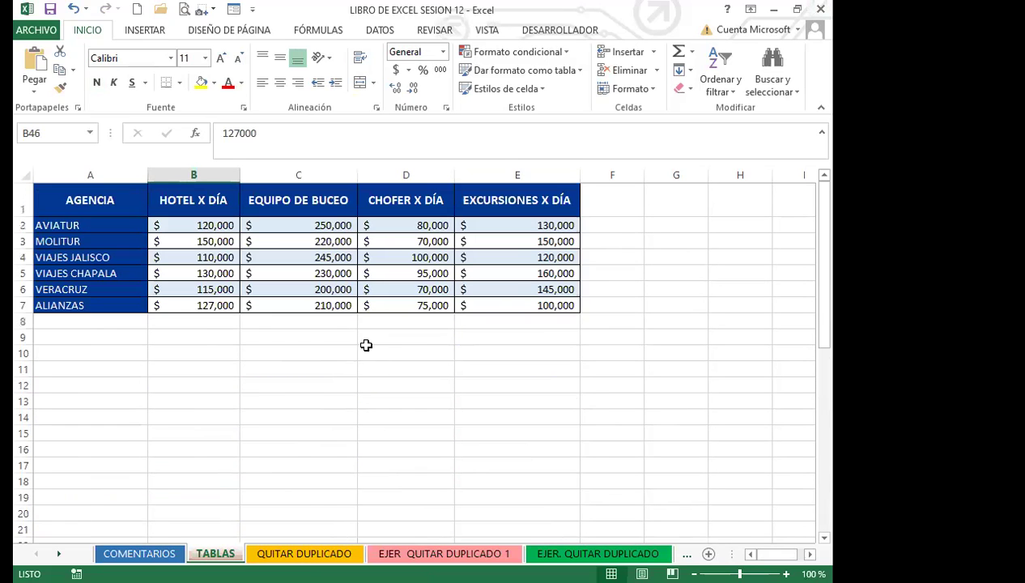
{"action": "left_click", "coordinate": [362, 257]}
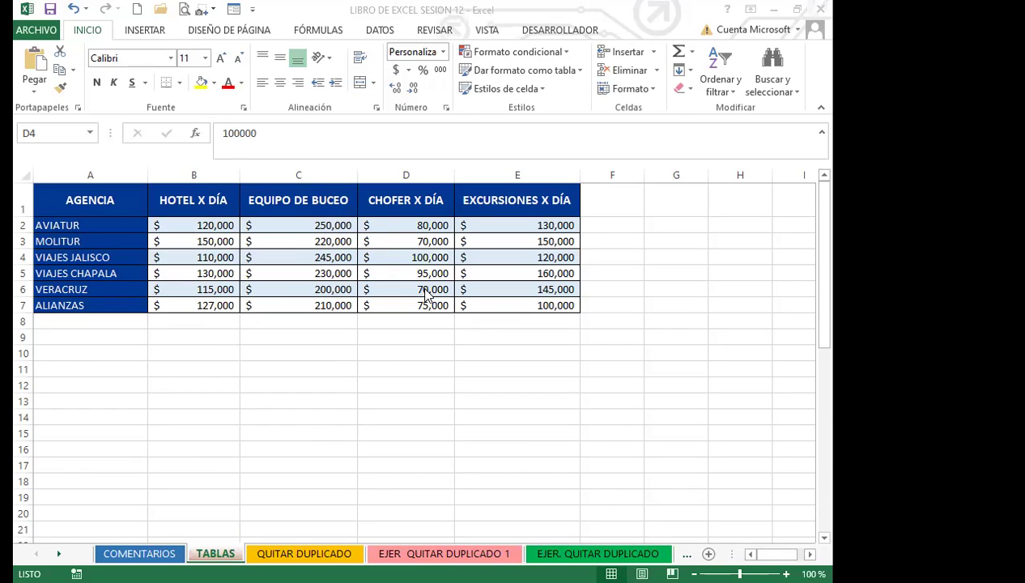
{"action": "scroll", "coordinate": [144, 395], "scroll_direction": "down", "scroll_amount": 9}
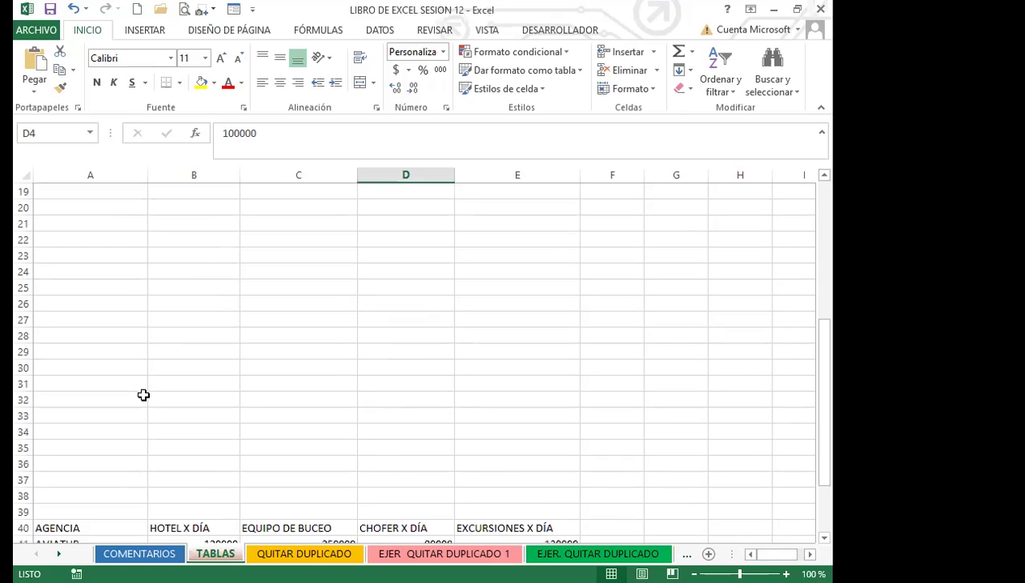
{"action": "scroll", "coordinate": [143, 396], "scroll_direction": "down", "scroll_amount": 2}
{"action": "left_click", "coordinate": [153, 400]}
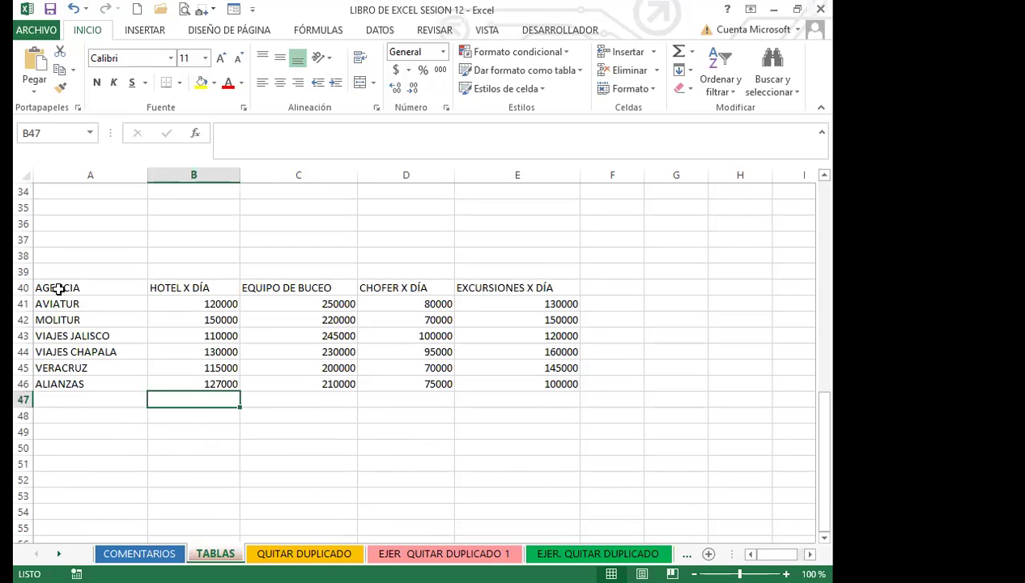
{"action": "left_click_drag", "start_coordinate": [59, 289], "coordinate": [521, 376]}
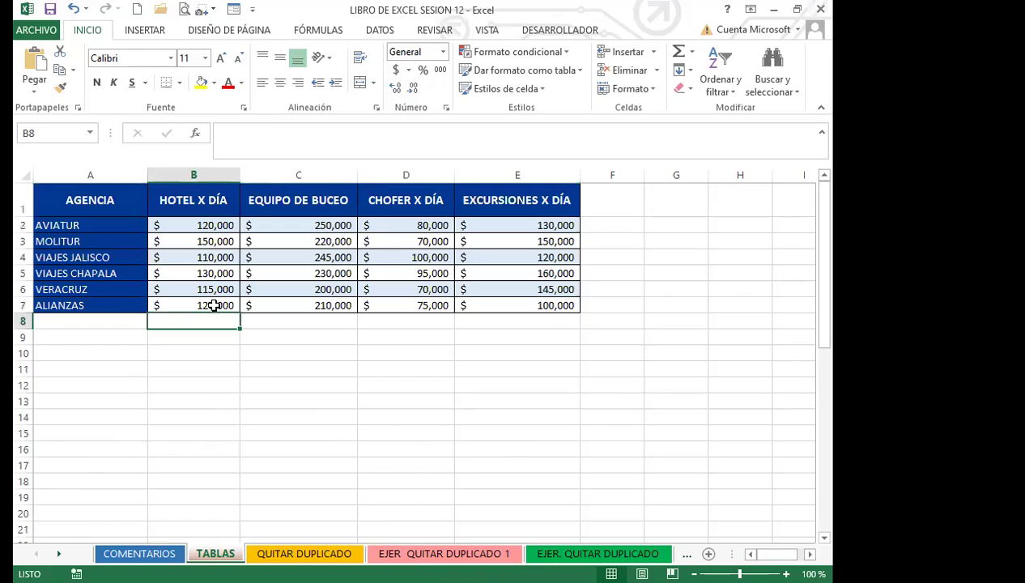
Review the command for inserting a table with the range A1:E7 selected.
{"action": "left_click", "coordinate": [178, 213]}
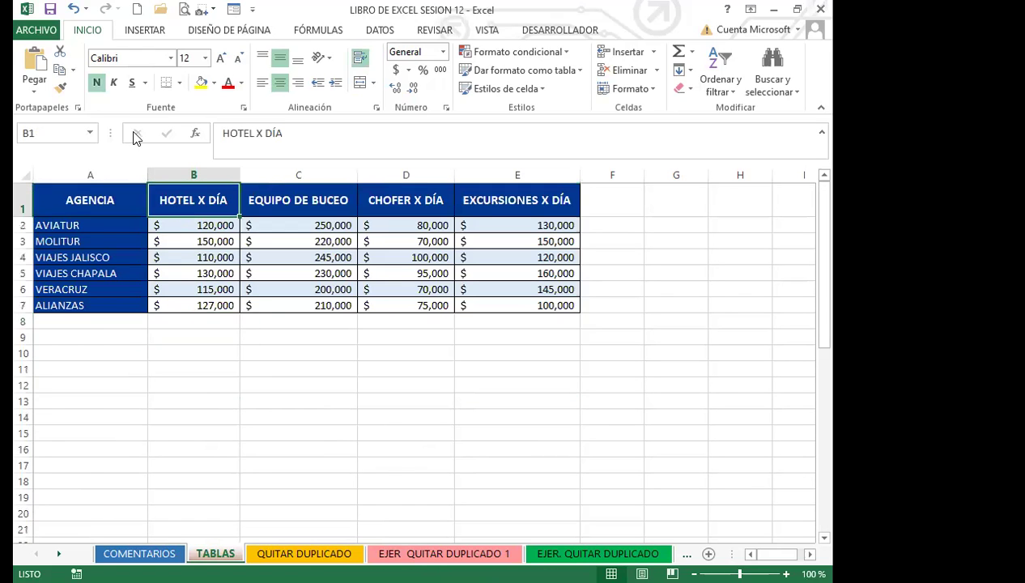
{"action": "left_click", "coordinate": [136, 33]}
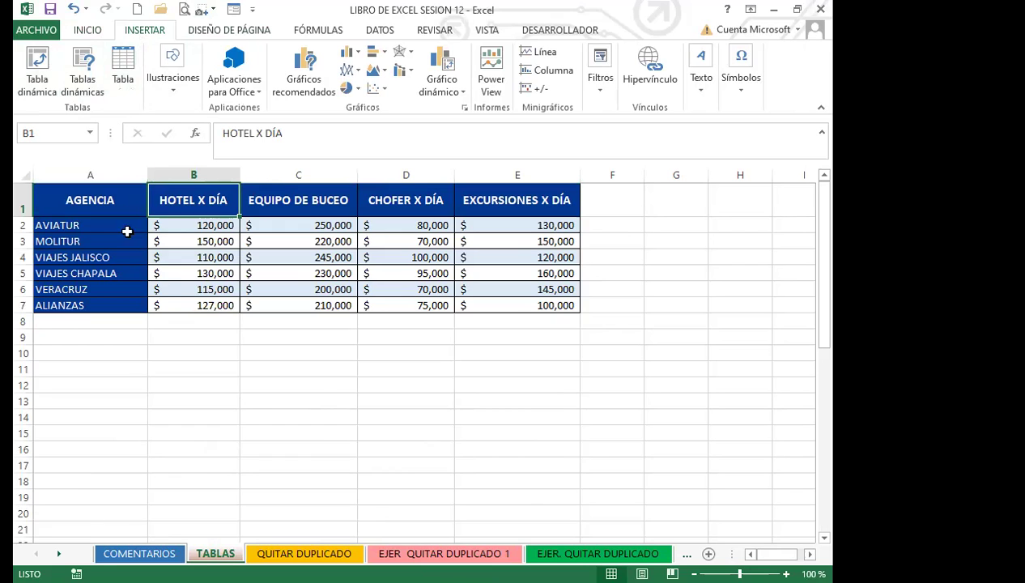
{"action": "left_click", "coordinate": [168, 289]}
{"action": "left_click_drag", "start_coordinate": [101, 209], "coordinate": [486, 307]}
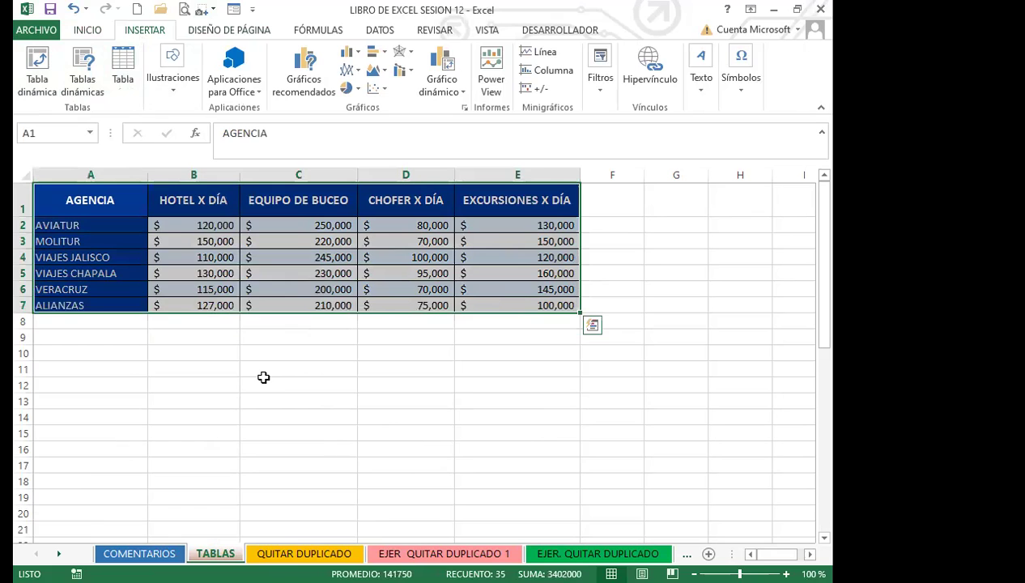
{"action": "left_click_drag", "start_coordinate": [263, 374], "coordinate": [263, 381]}
Format A40:E46 as a table with headers in the dark blue style with a black header row, and turn off its filter buttons.
{"action": "scroll", "coordinate": [263, 381], "scroll_direction": "down", "scroll_amount": 12}
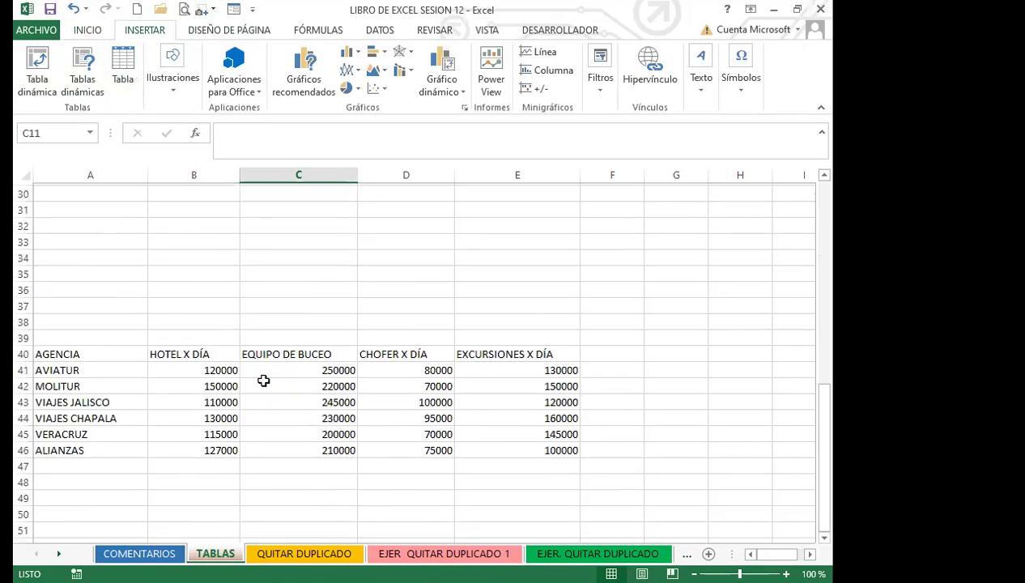
{"action": "left_click_drag", "start_coordinate": [75, 240], "coordinate": [488, 334]}
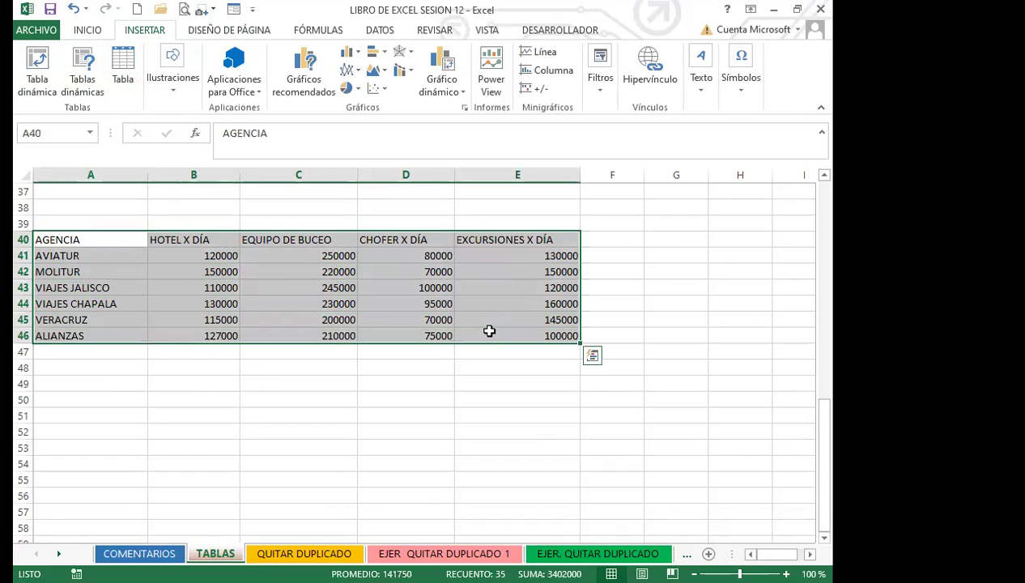
{"action": "left_click", "coordinate": [91, 31]}
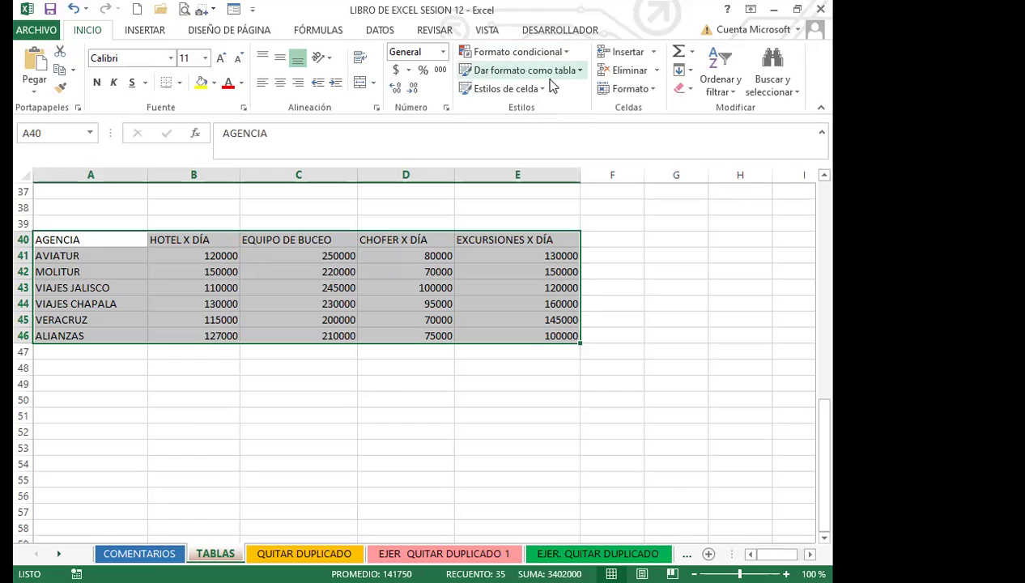
{"action": "left_click", "coordinate": [580, 77]}
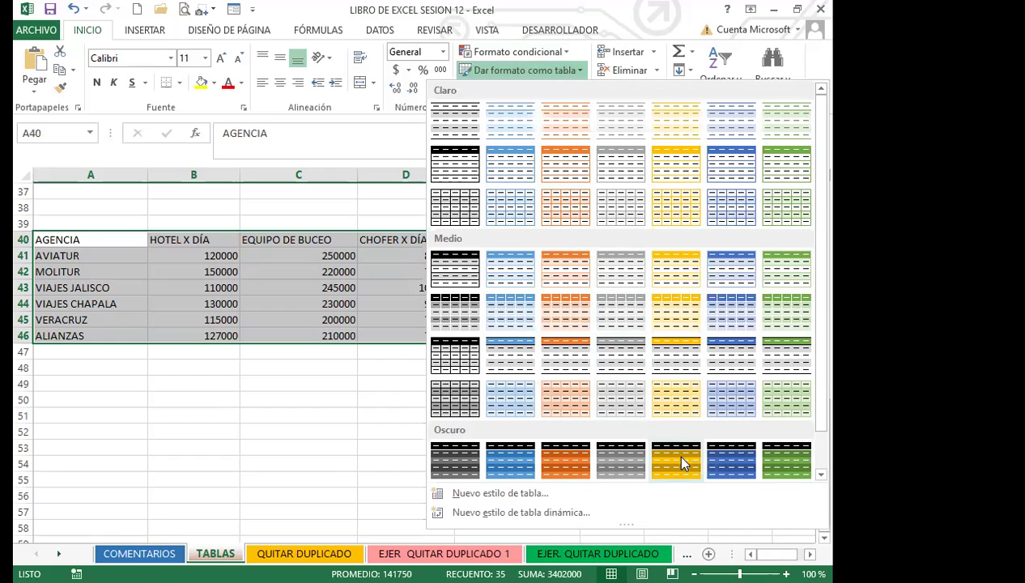
{"action": "left_click", "coordinate": [717, 456]}
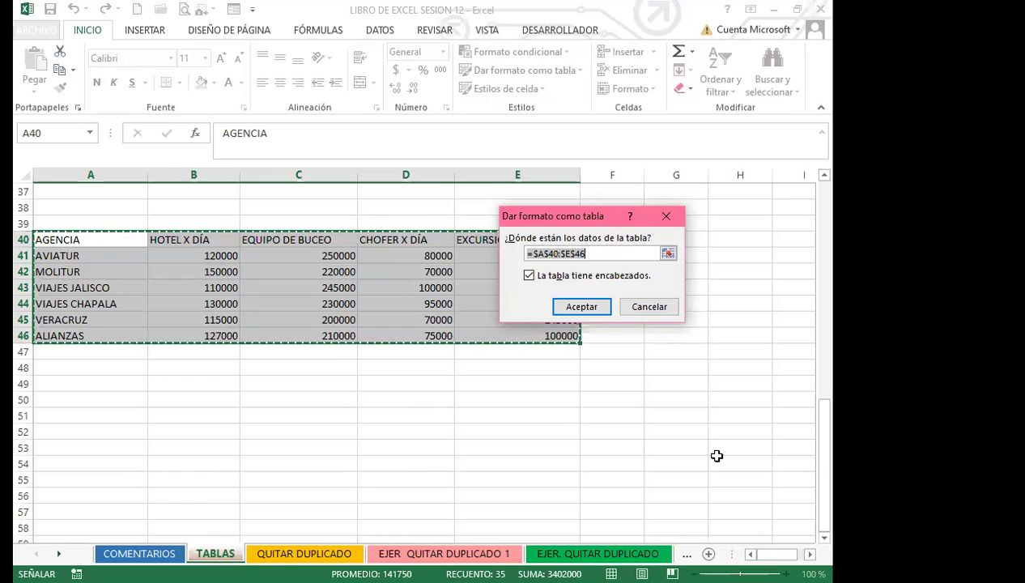
{"action": "left_click", "coordinate": [571, 308]}
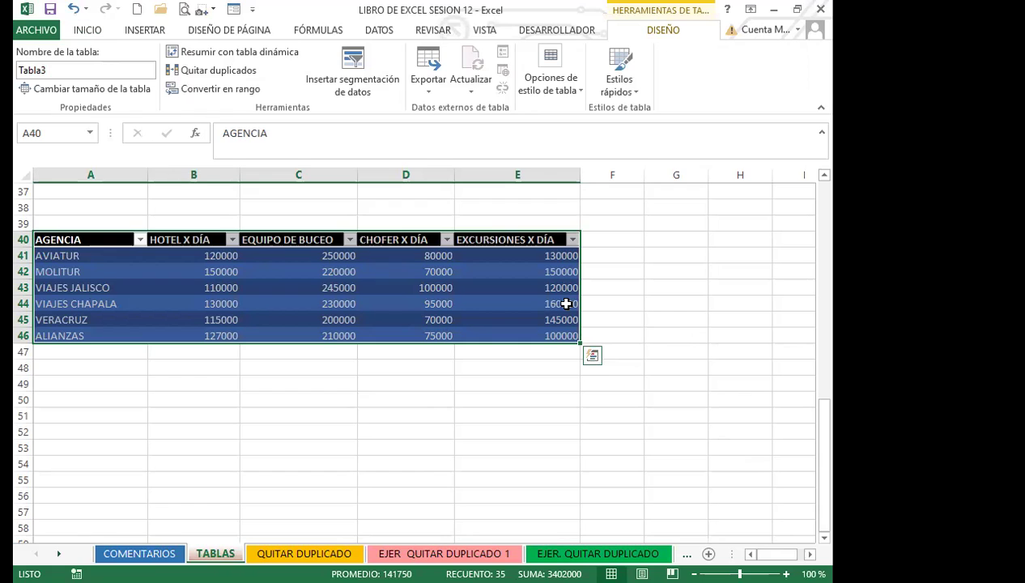
{"action": "key", "text": "ctrl+shift+l"}
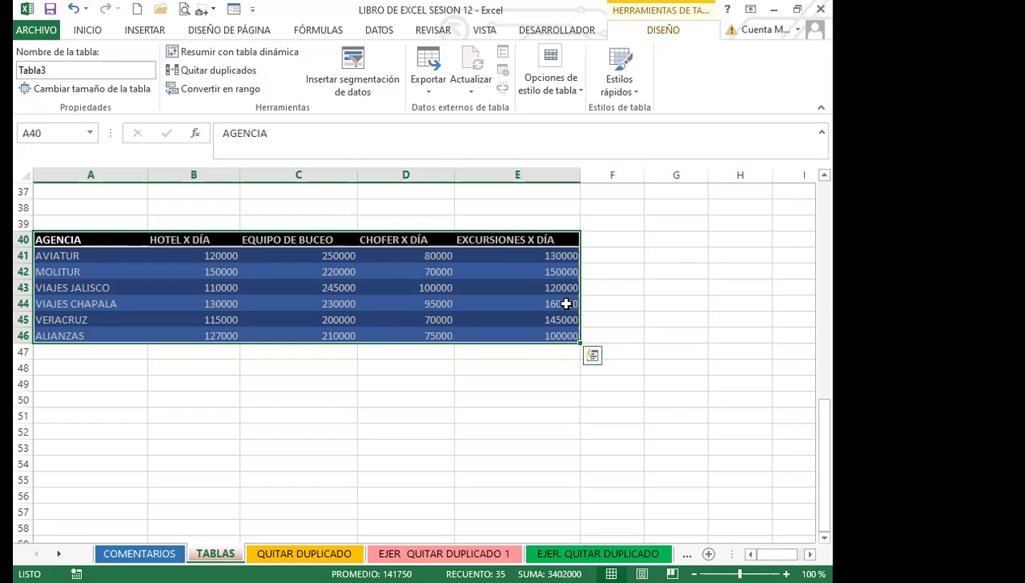
{"action": "left_click", "coordinate": [502, 397]}
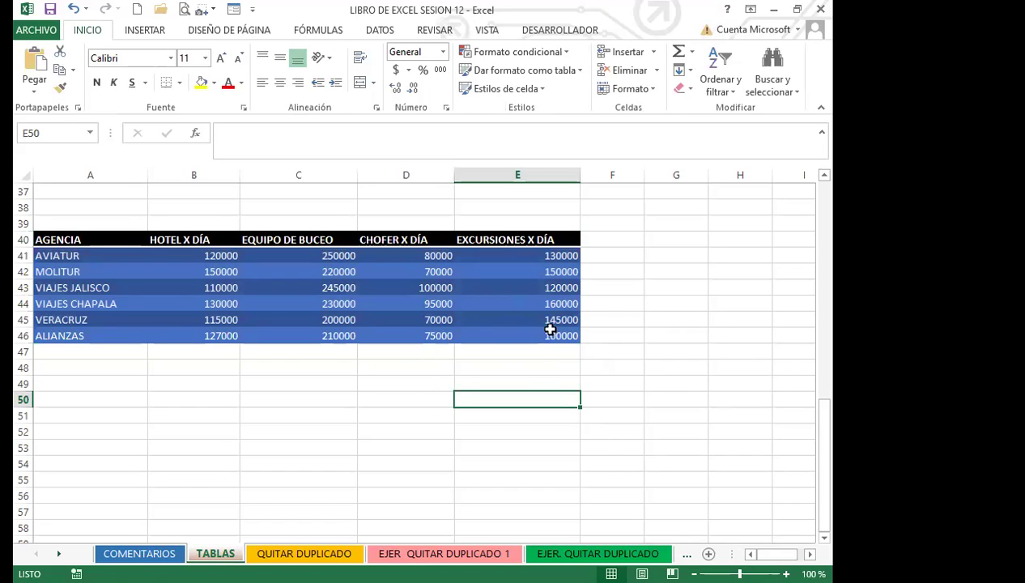
Try extending the dark blue table from row 46 down to row 54, and undo the extension.
{"action": "left_click_drag", "start_coordinate": [577, 340], "coordinate": [590, 466]}
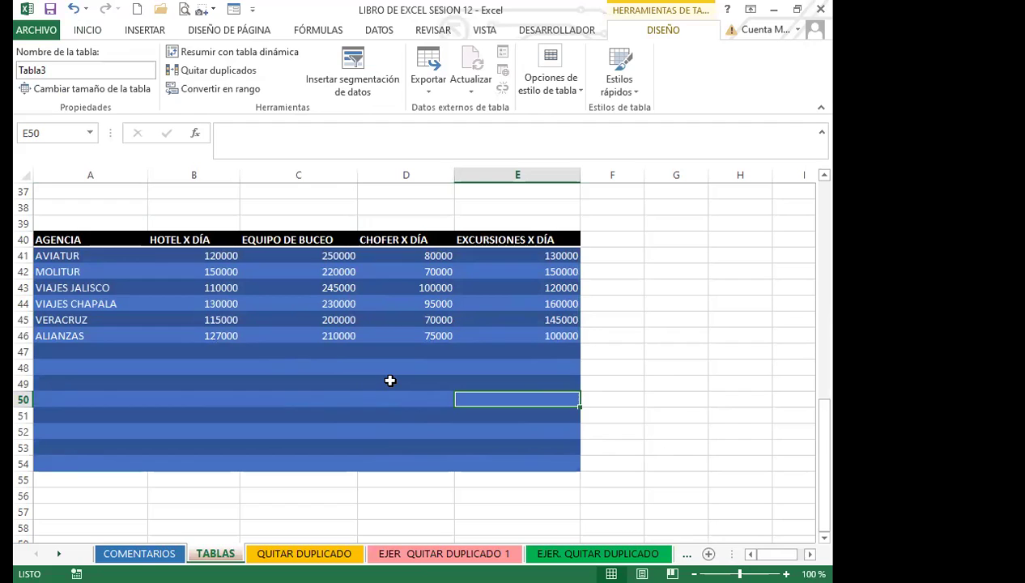
{"action": "key", "text": "ctrl+z"}
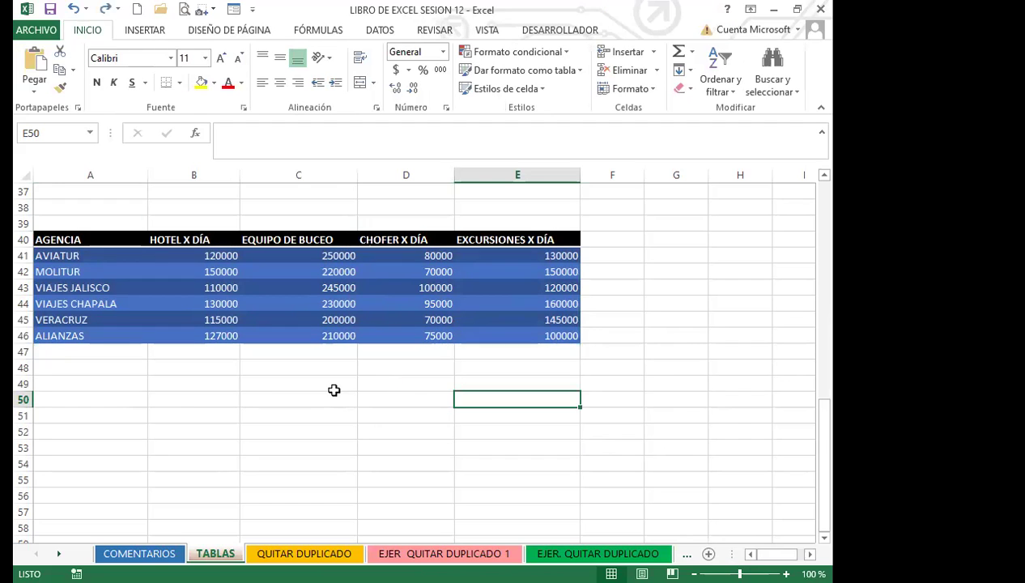
{"action": "left_click", "coordinate": [334, 390]}
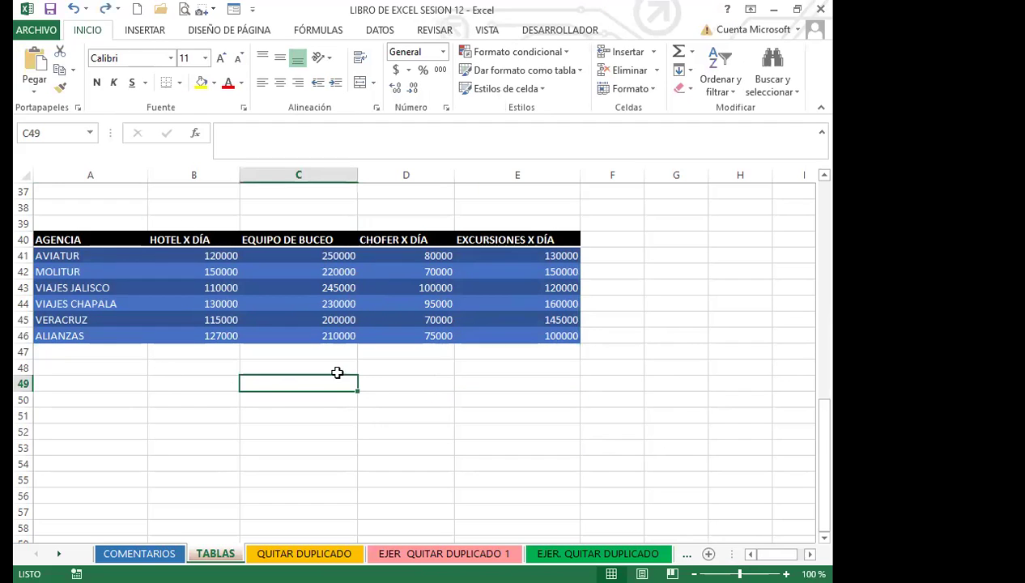
Restyle the table in A40:E46 with the medium orange style with banded rows.
{"action": "left_click", "coordinate": [193, 241]}
{"action": "left_click_drag", "start_coordinate": [75, 240], "coordinate": [522, 335]}
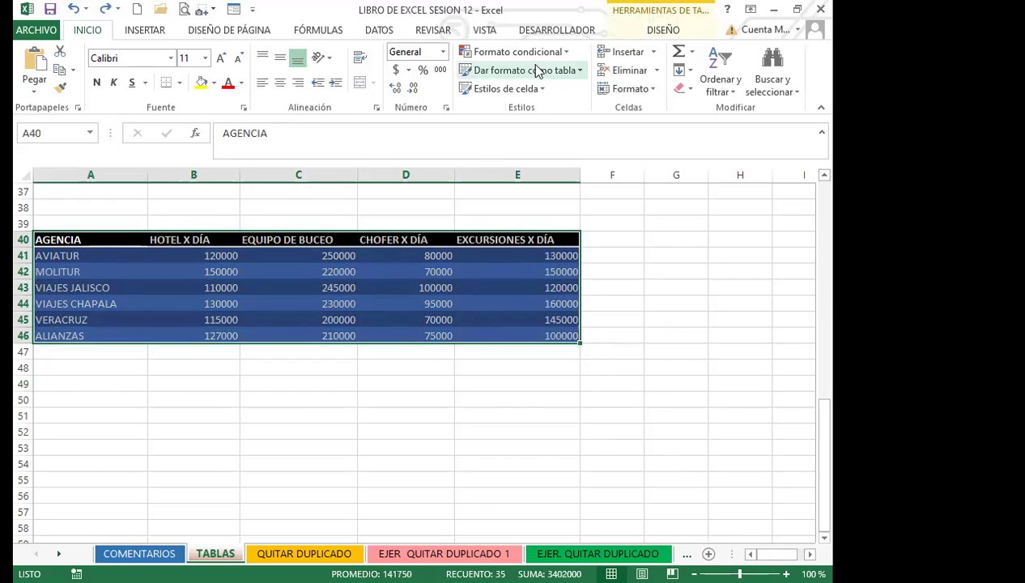
{"action": "left_click", "coordinate": [581, 73]}
{"action": "left_click", "coordinate": [561, 78]}
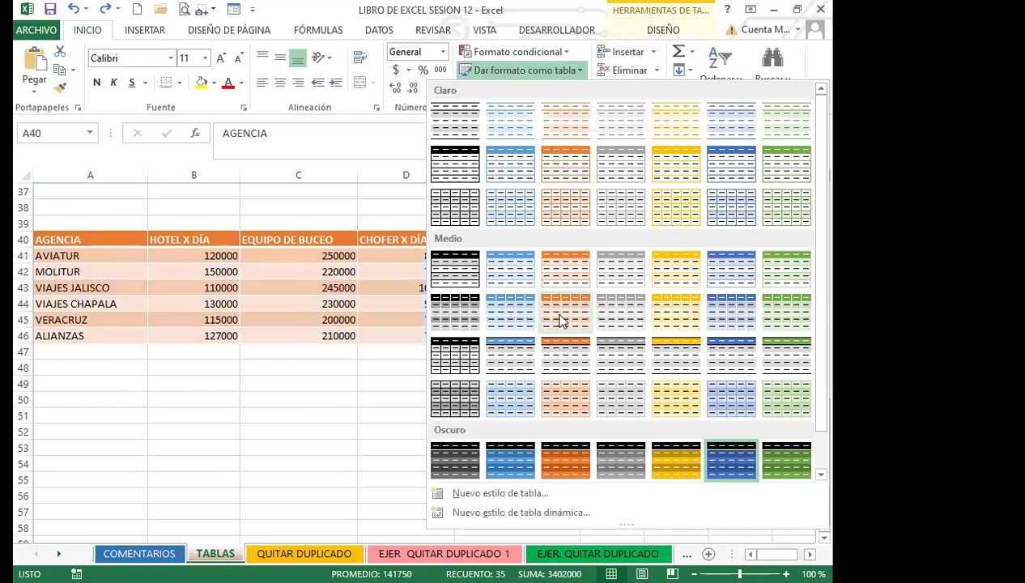
{"action": "left_click", "coordinate": [559, 310]}
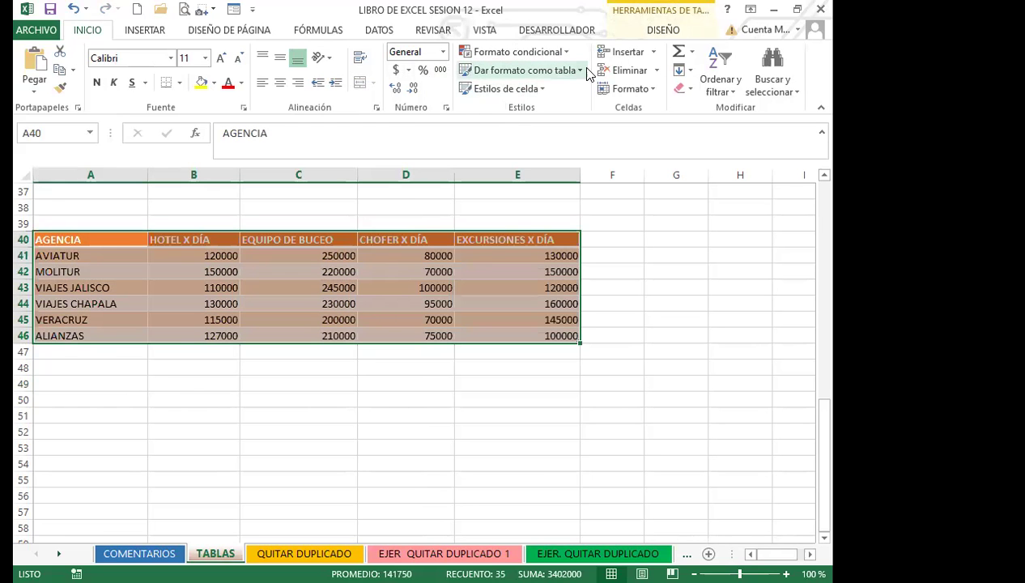
Try the medium blue style on the table, followed by the light style with an orange header.
{"action": "left_click", "coordinate": [583, 72]}
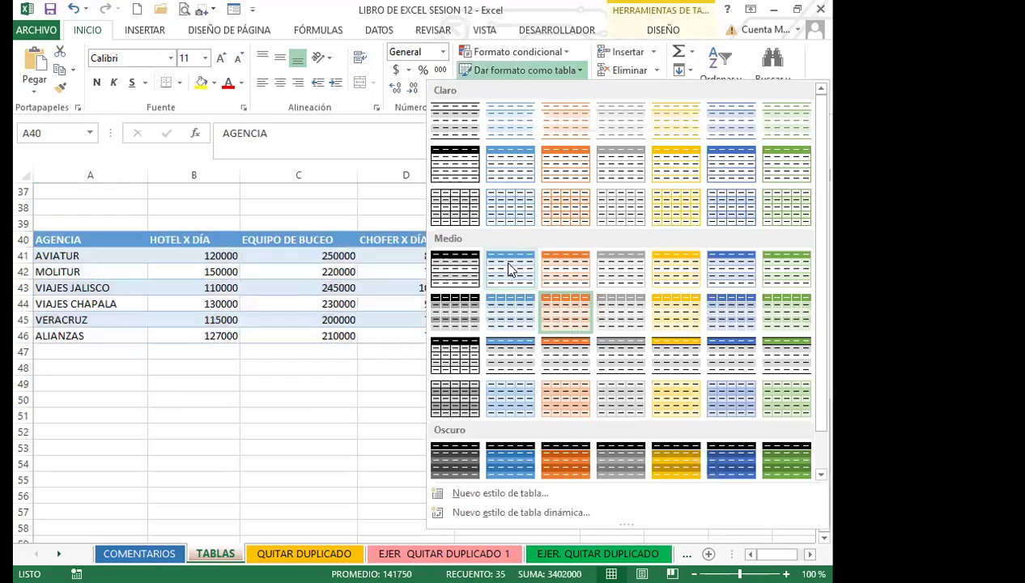
{"action": "left_click", "coordinate": [505, 263]}
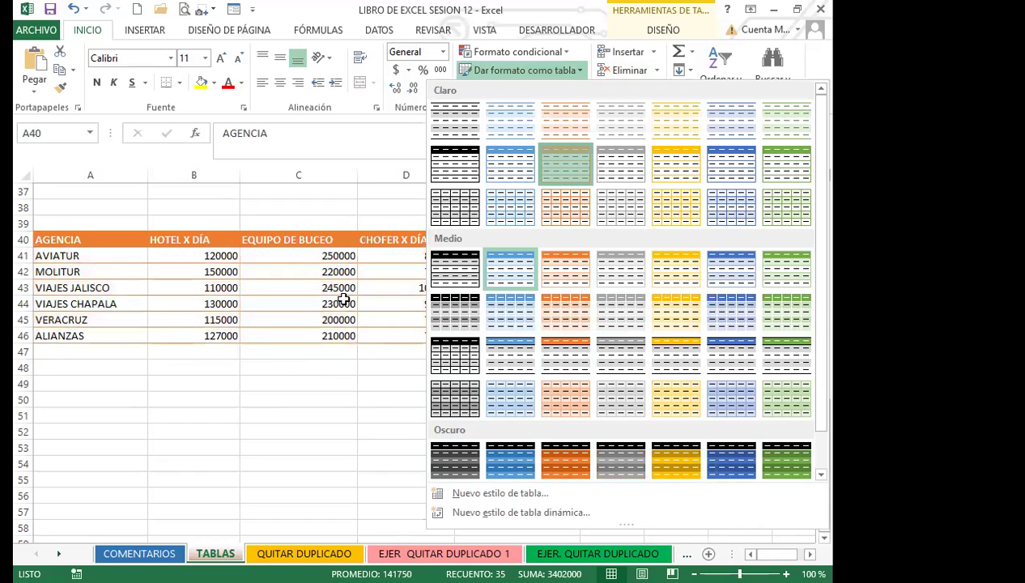
{"action": "key", "text": "Escape"}
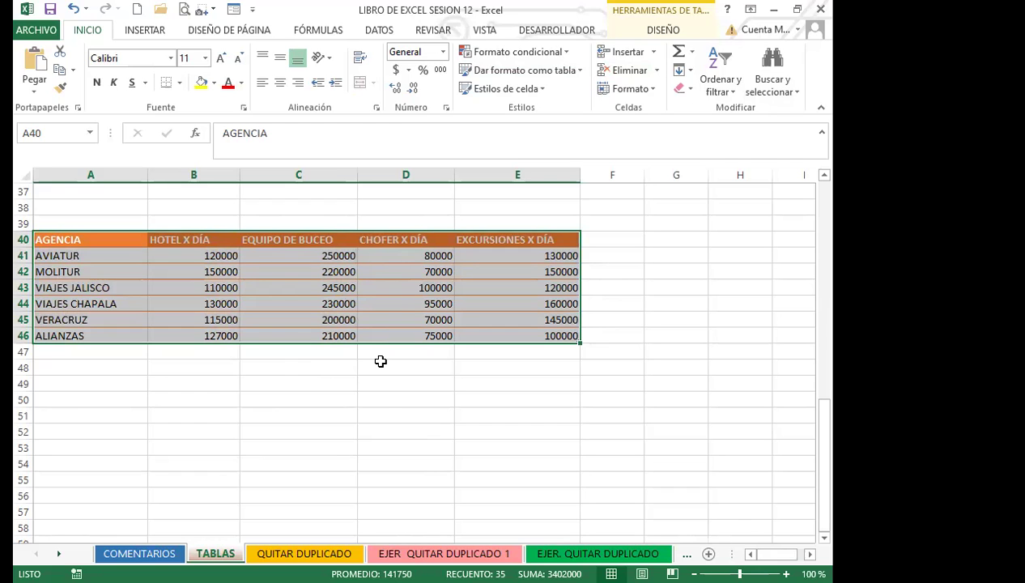
Apply the dark green style with a black header row to the table in A40:E46.
{"action": "left_click", "coordinate": [586, 74]}
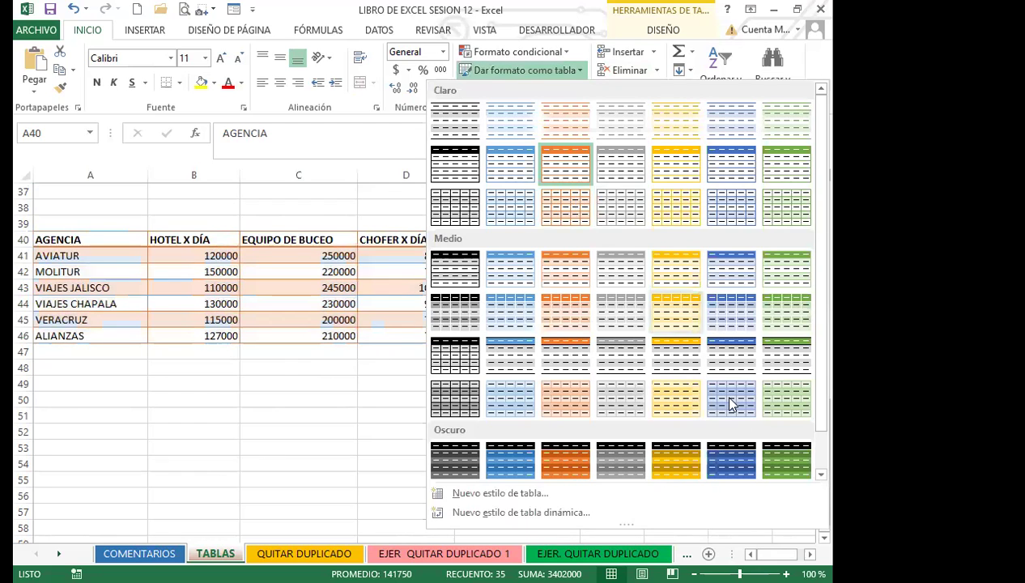
{"action": "left_click", "coordinate": [774, 447]}
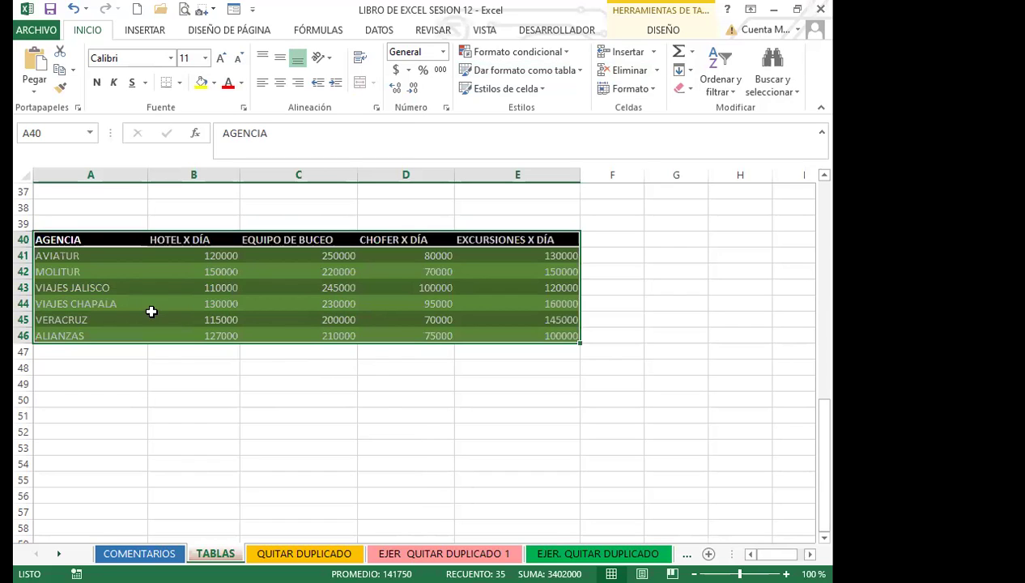
{"action": "left_click", "coordinate": [585, 75]}
Examine individual cells in rows 41 to 43 of the green table and their contents.
{"action": "left_click", "coordinate": [235, 274]}
{"action": "left_click", "coordinate": [434, 285]}
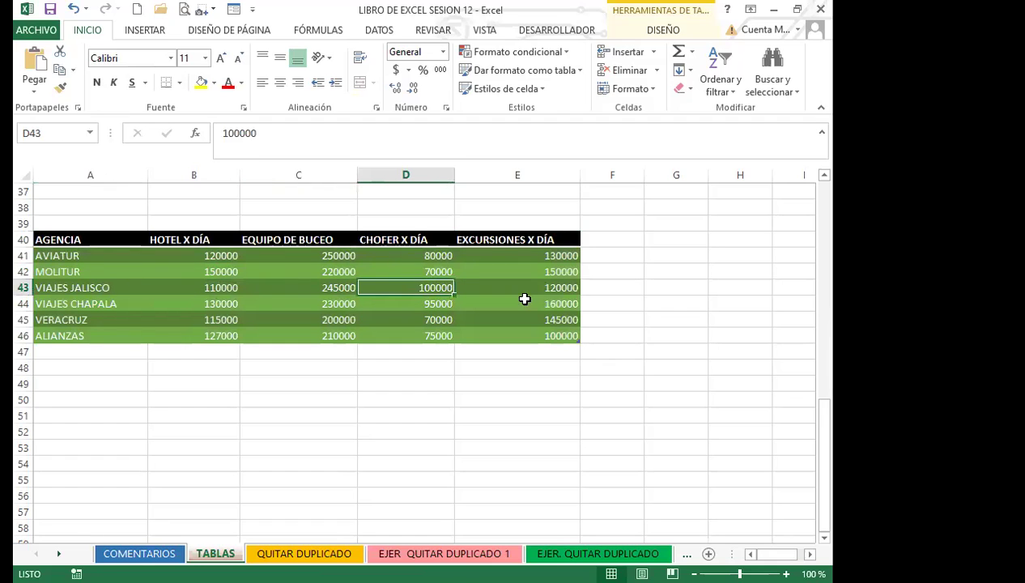
{"action": "left_click", "coordinate": [501, 289]}
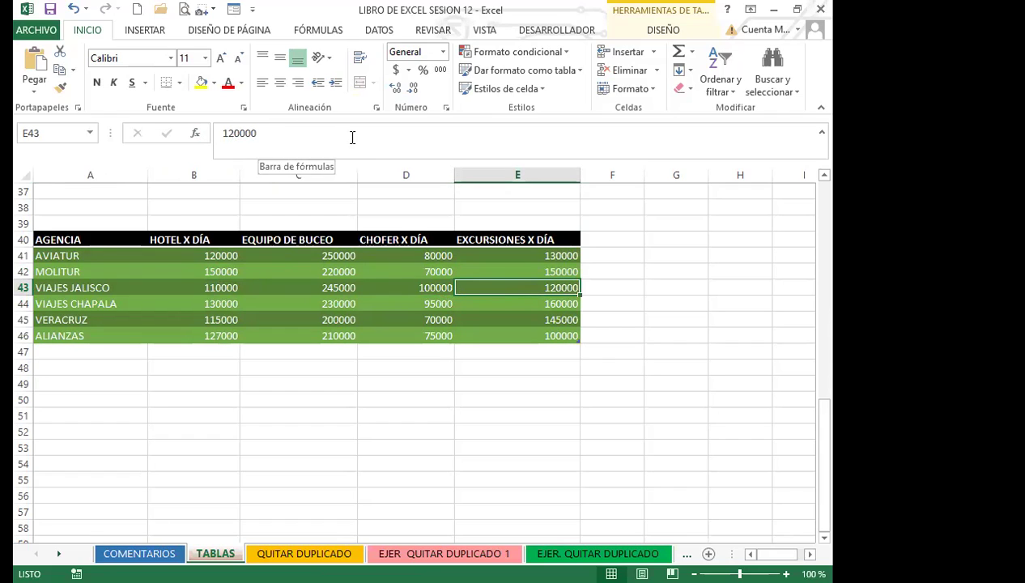
{"action": "left_click", "coordinate": [317, 289]}
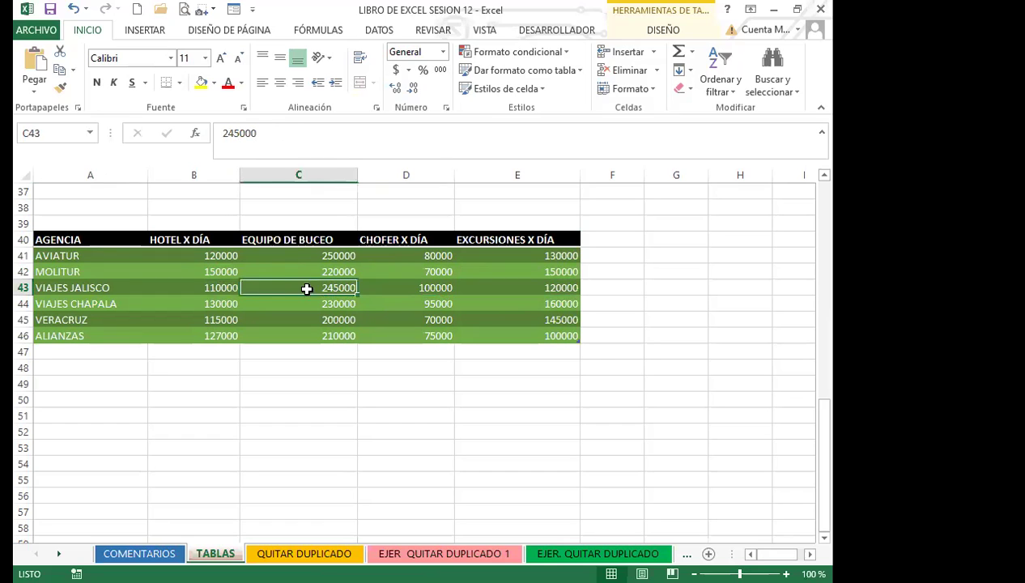
{"action": "left_click", "coordinate": [293, 257]}
{"action": "left_click", "coordinate": [300, 269]}
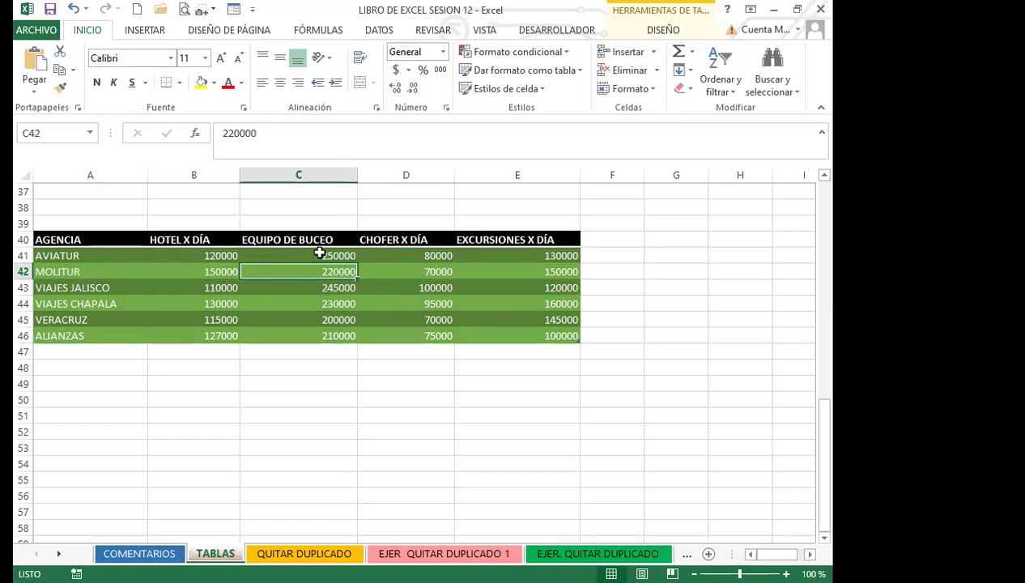
{"action": "left_click", "coordinate": [399, 258]}
{"action": "left_click", "coordinate": [406, 275]}
{"action": "left_click", "coordinate": [372, 289]}
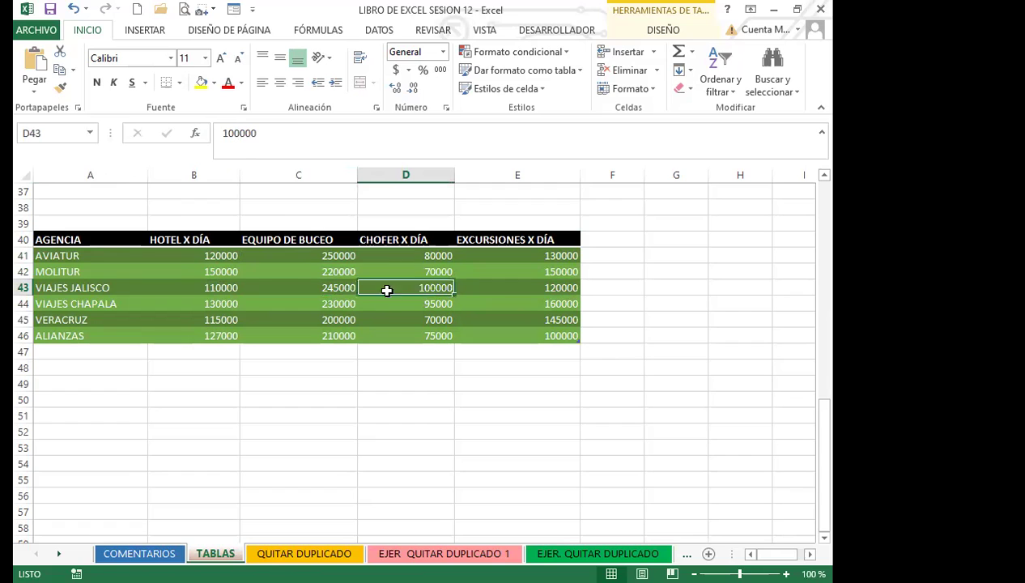
Apply the dark style with a gold header row and grey banded rows to the table in A40:E46.
{"action": "left_click_drag", "start_coordinate": [75, 238], "coordinate": [527, 333]}
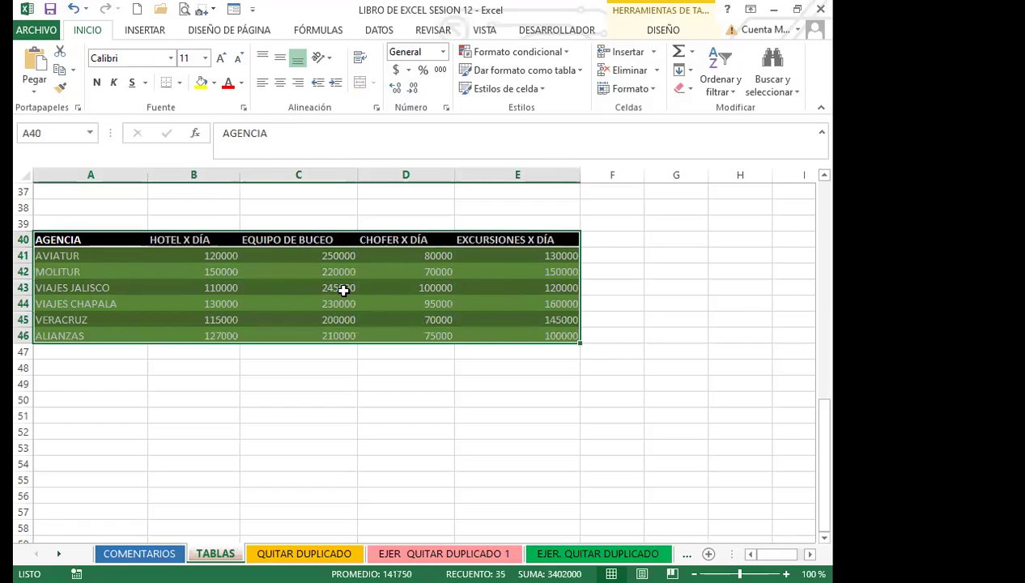
{"action": "left_click", "coordinate": [341, 289]}
{"action": "left_click", "coordinate": [92, 239]}
{"action": "left_click_drag", "start_coordinate": [156, 240], "coordinate": [524, 335]}
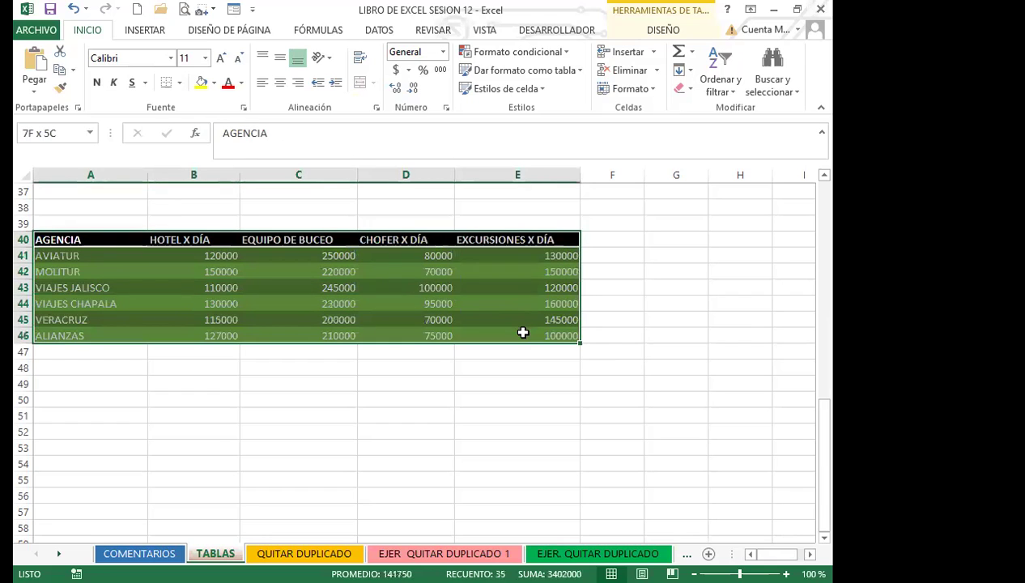
{"action": "left_click", "coordinate": [584, 71]}
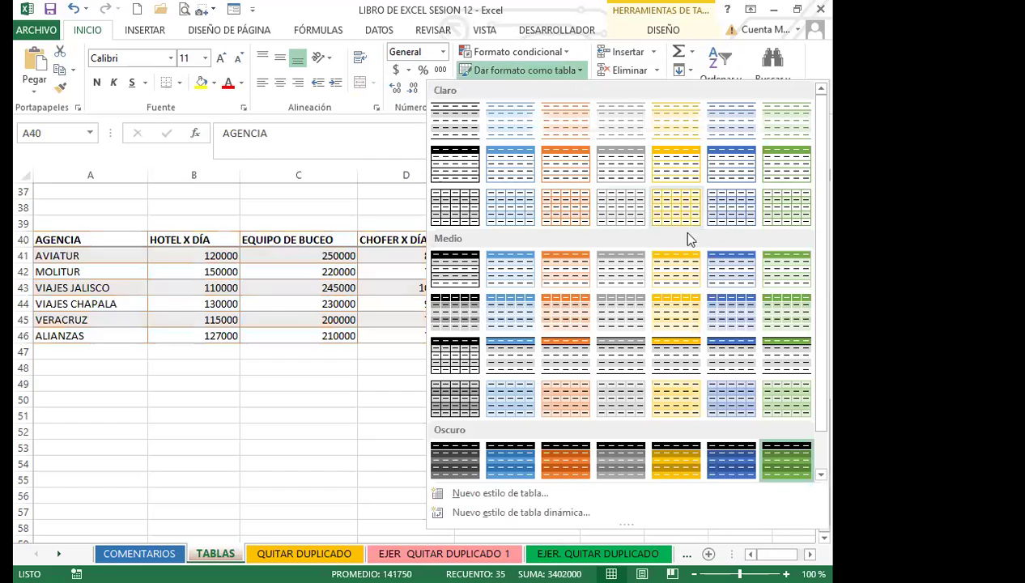
{"action": "scroll", "coordinate": [805, 380], "scroll_direction": "down", "scroll_amount": 1}
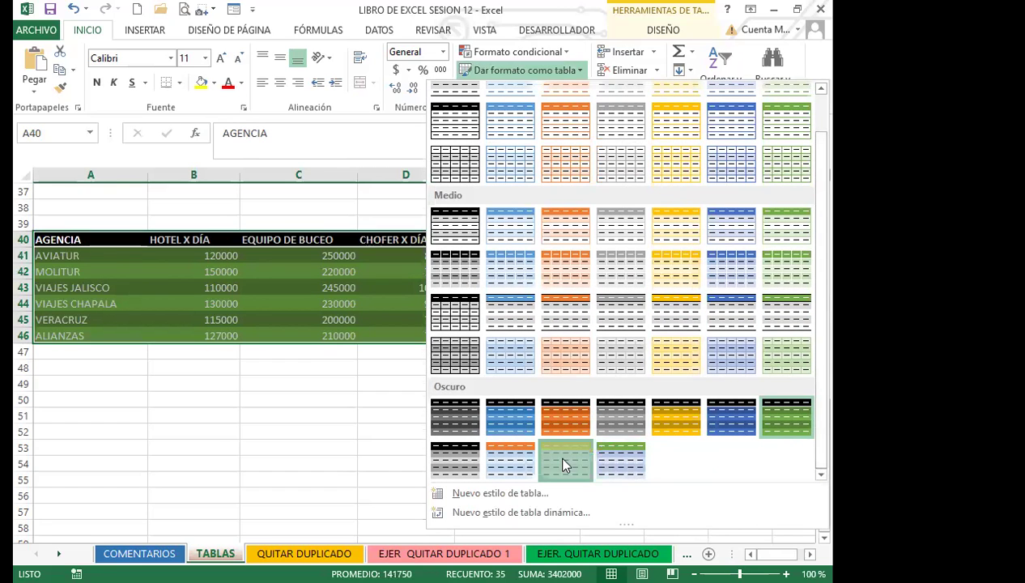
{"action": "key", "text": "Escape"}
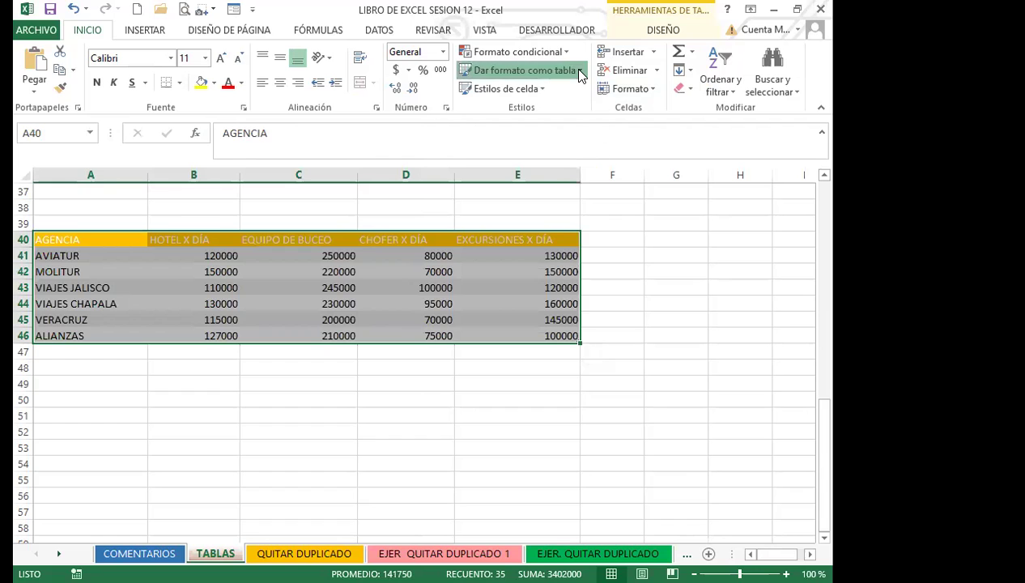
Start a new table style and set the font of its whole-table element to bold (Negrita) in dark orange.
{"action": "left_click", "coordinate": [522, 71]}
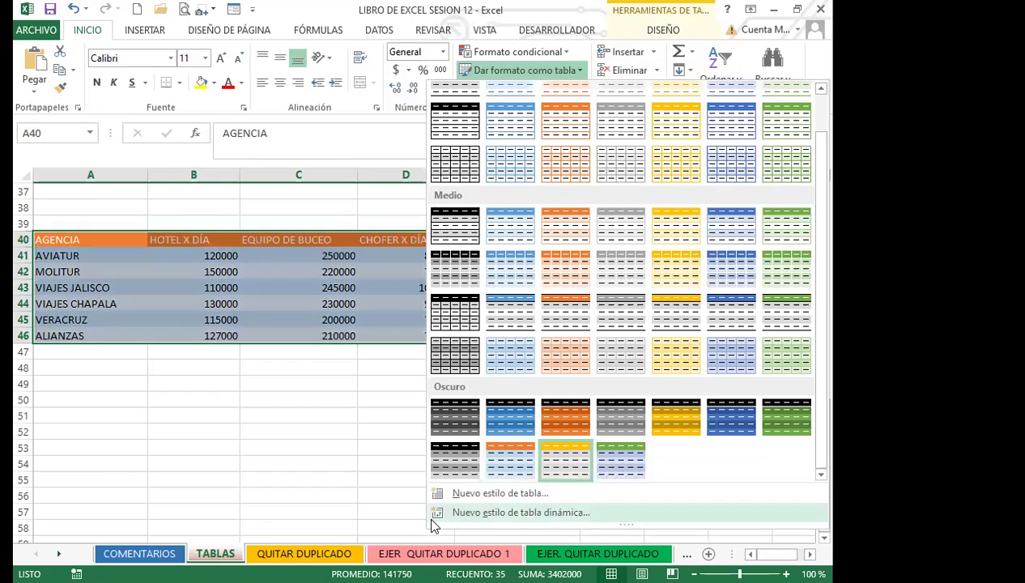
{"action": "left_click", "coordinate": [504, 495]}
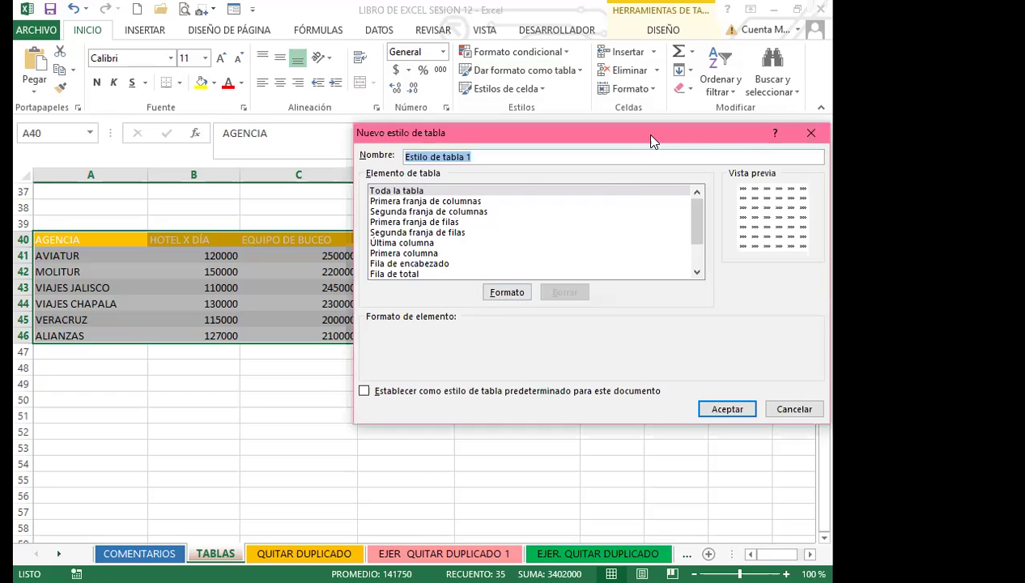
{"action": "left_click_drag", "start_coordinate": [533, 135], "coordinate": [409, 129]}
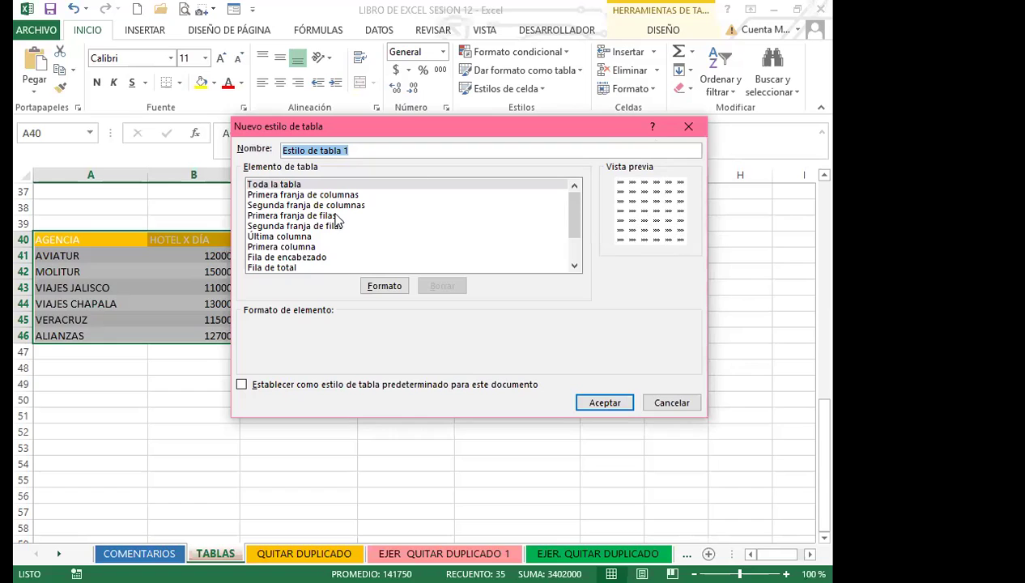
{"action": "left_click", "coordinate": [385, 288]}
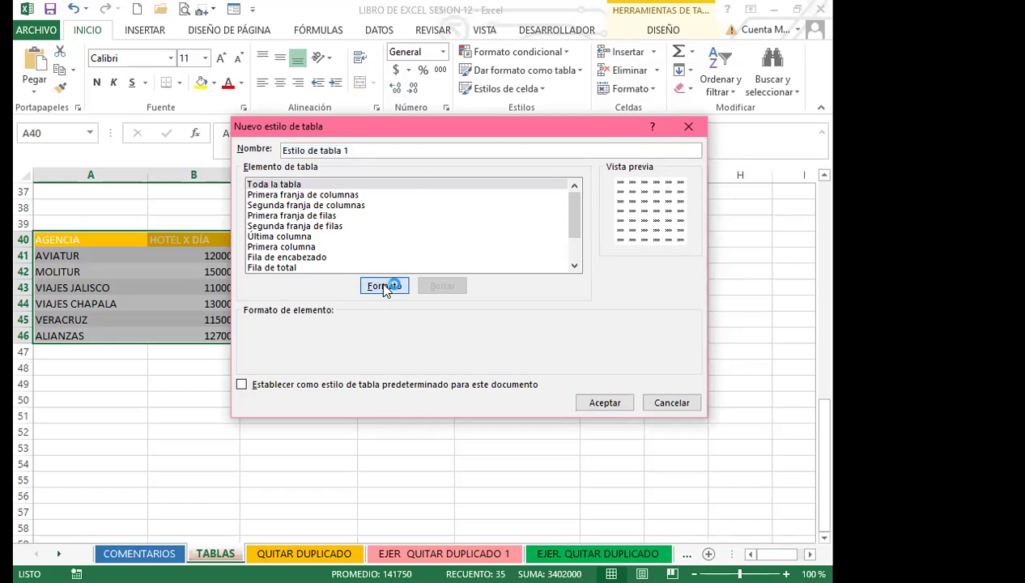
{"action": "left_click", "coordinate": [386, 288]}
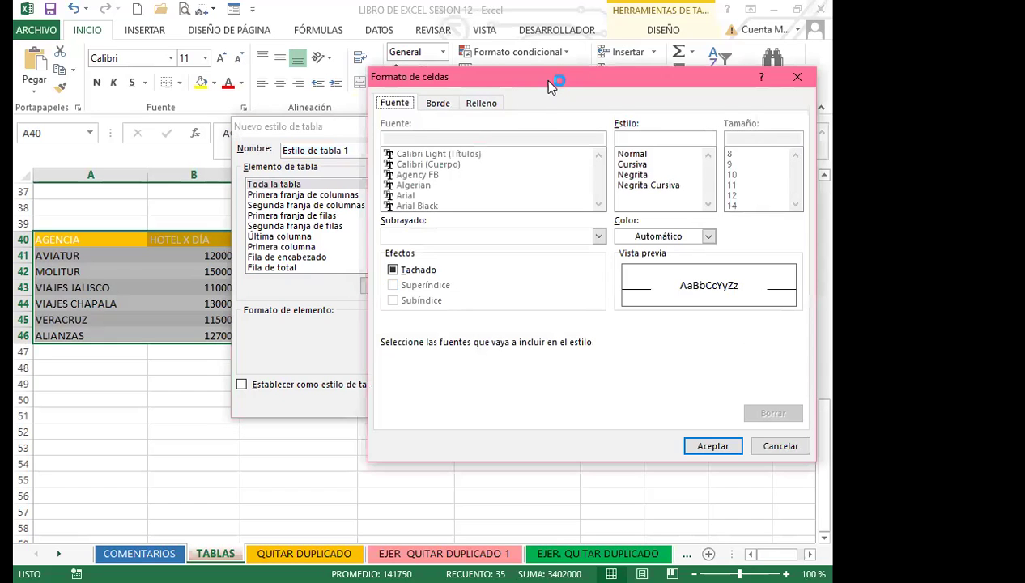
{"action": "left_click_drag", "start_coordinate": [409, 77], "coordinate": [201, 96]}
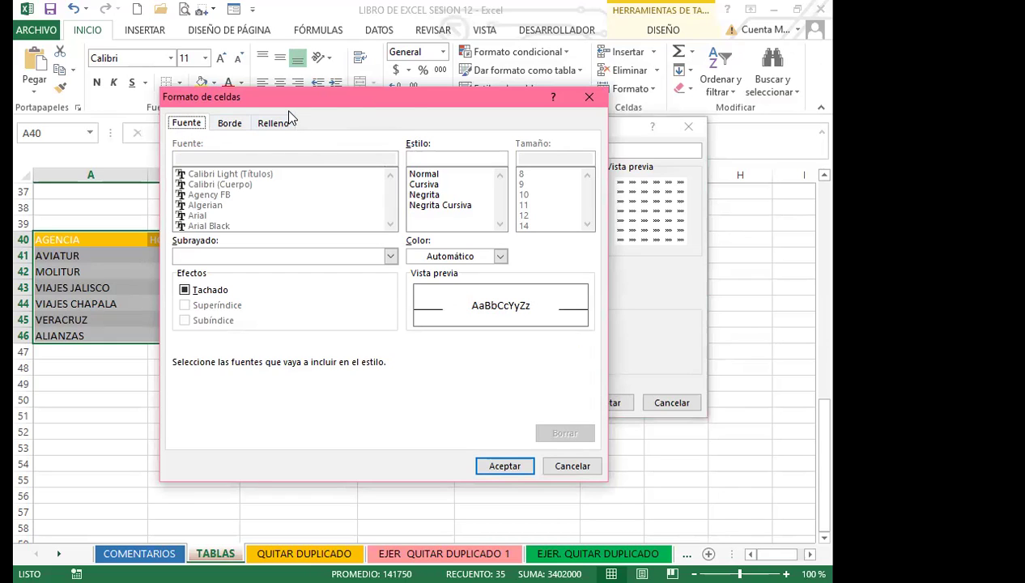
{"action": "left_click", "coordinate": [421, 196]}
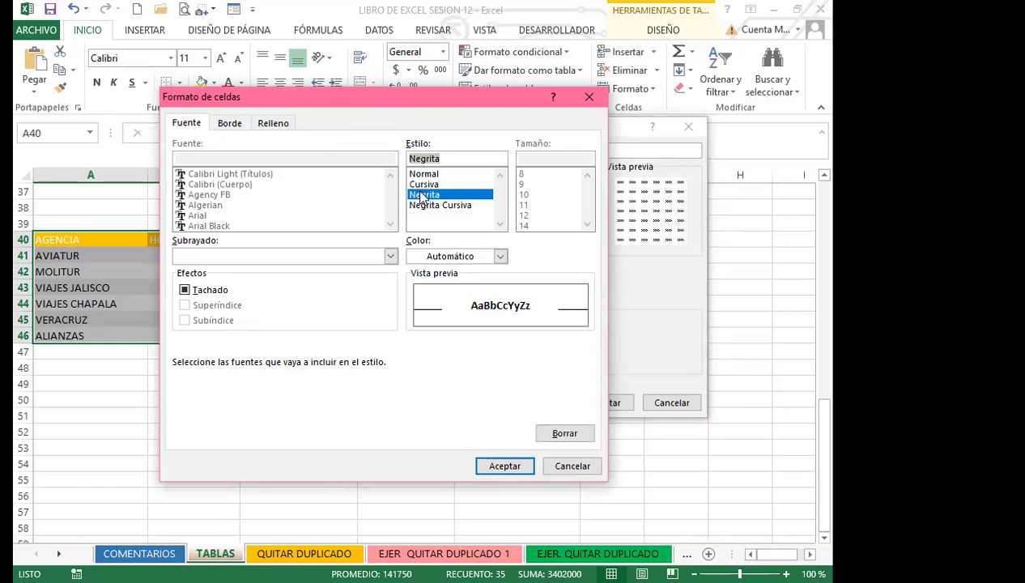
{"action": "left_click", "coordinate": [501, 258]}
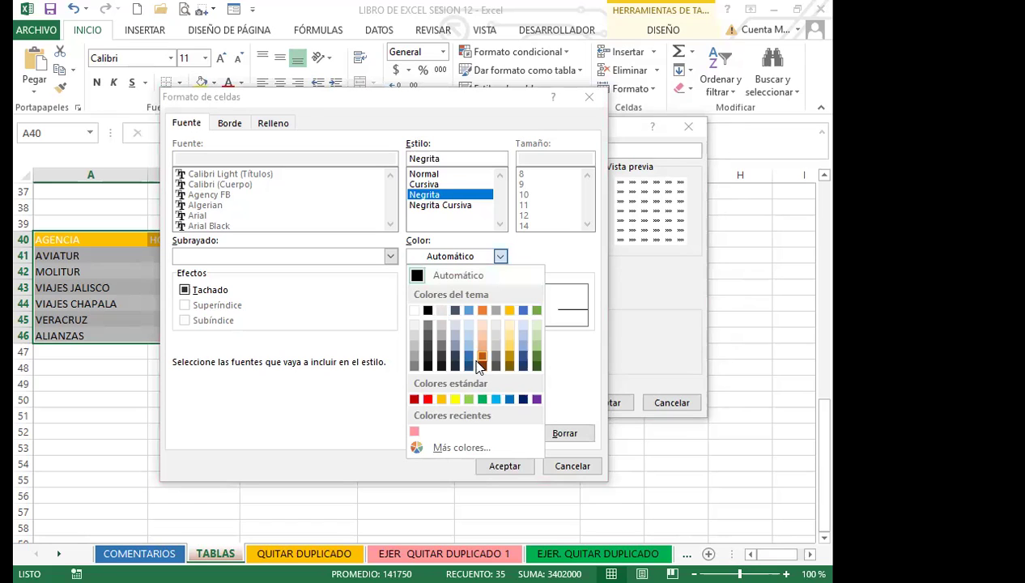
{"action": "left_click", "coordinate": [479, 359]}
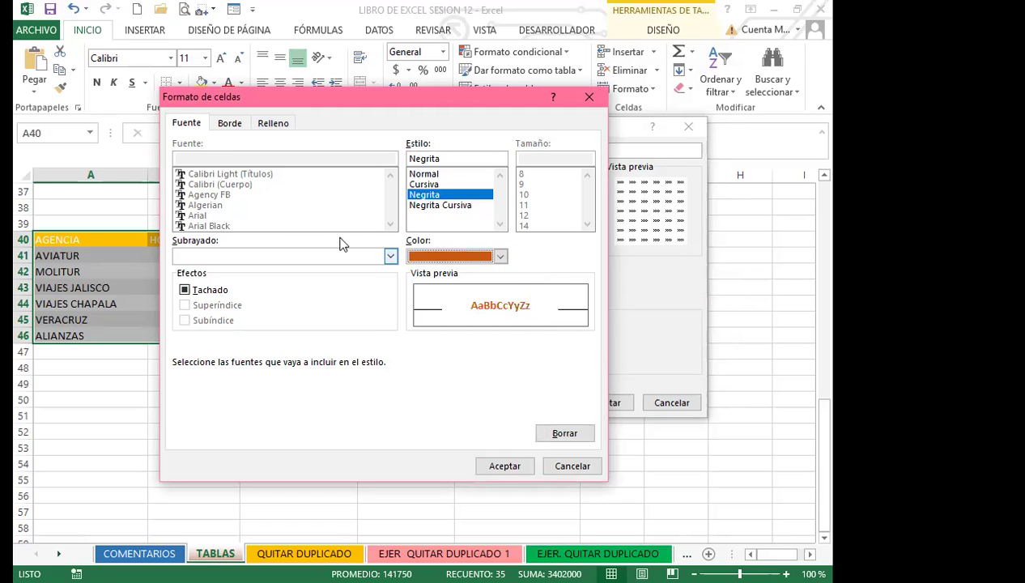
Give the new style's whole-table element light green double-line borders on both the outline and the interior.
{"action": "left_click", "coordinate": [229, 126]}
{"action": "left_click", "coordinate": [257, 252]}
{"action": "left_click", "coordinate": [274, 289]}
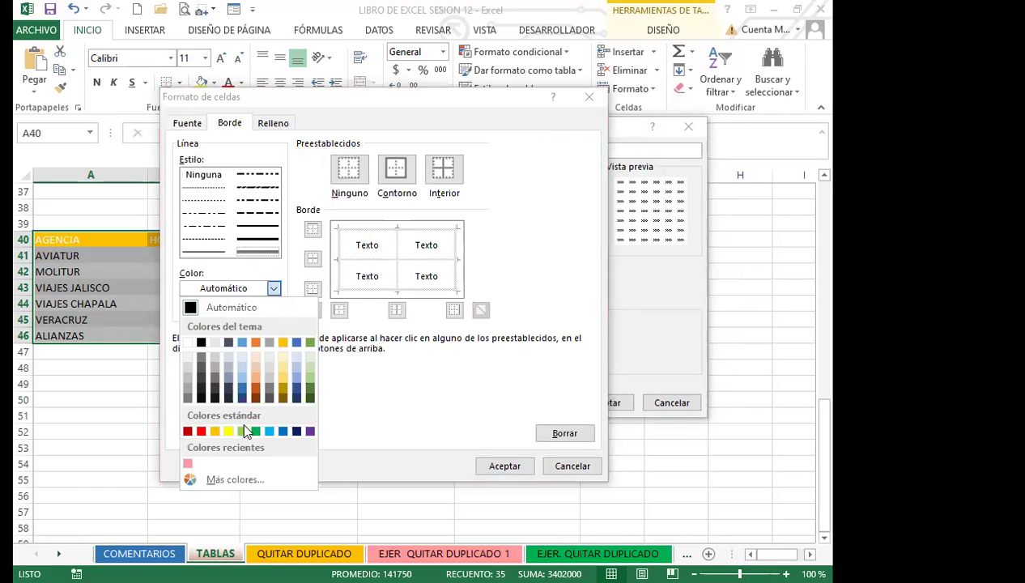
{"action": "left_click", "coordinate": [247, 430]}
{"action": "left_click", "coordinate": [396, 183]}
{"action": "left_click", "coordinate": [443, 168]}
Start a two-colour horizontal gradient fill for the style's whole-table element, with pale yellow as the first colour.
{"action": "left_click", "coordinate": [278, 126]}
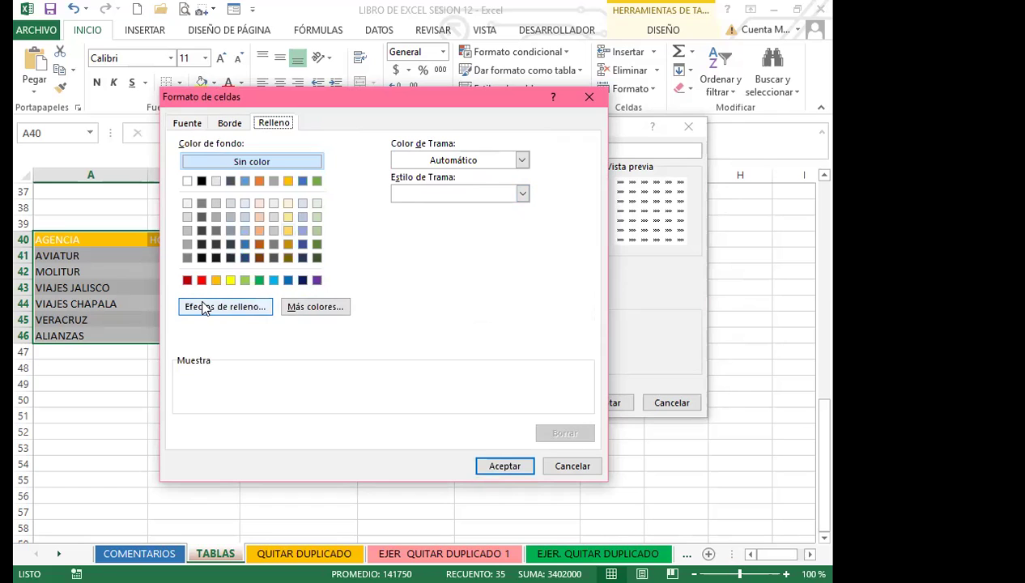
{"action": "left_click", "coordinate": [205, 308]}
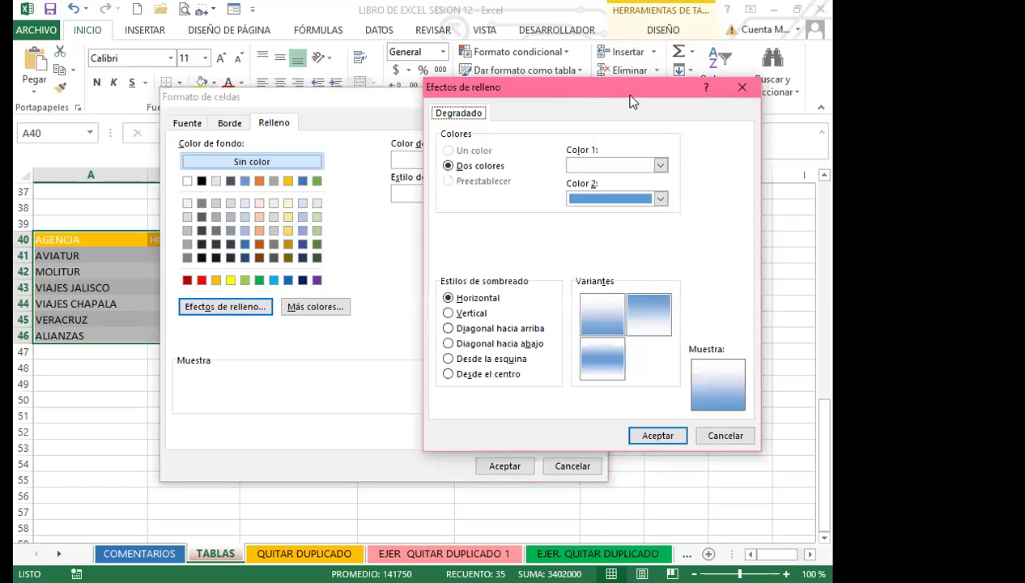
{"action": "left_click_drag", "start_coordinate": [486, 87], "coordinate": [340, 91]}
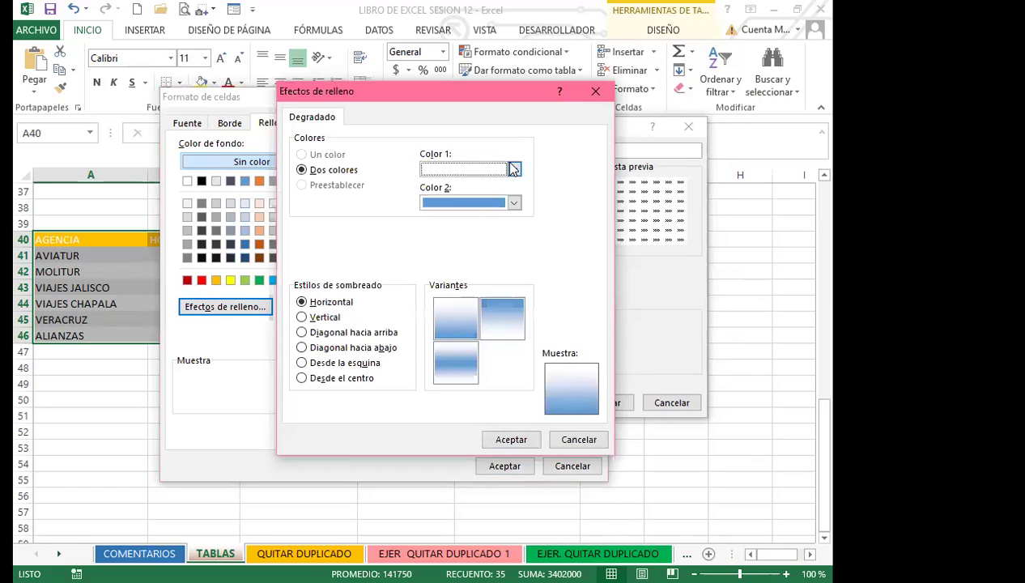
{"action": "left_click", "coordinate": [514, 168]}
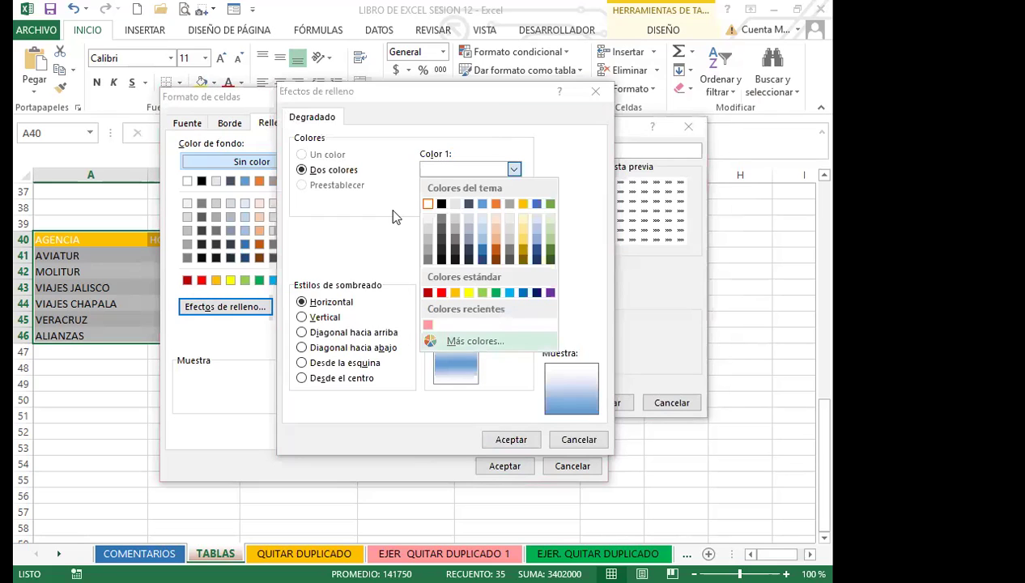
{"action": "left_click", "coordinate": [450, 341]}
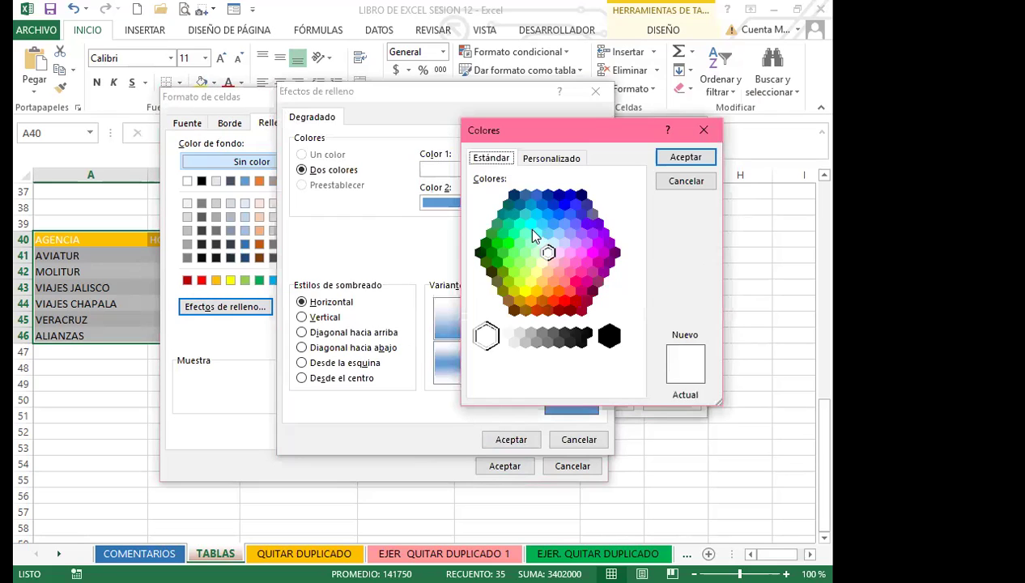
{"action": "left_click", "coordinate": [558, 271]}
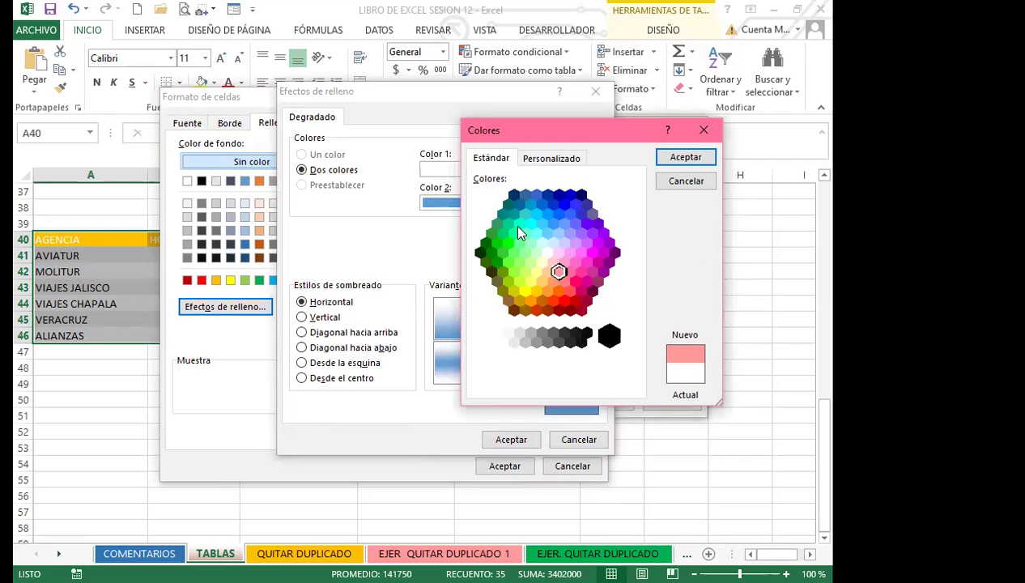
{"action": "left_click", "coordinate": [541, 261]}
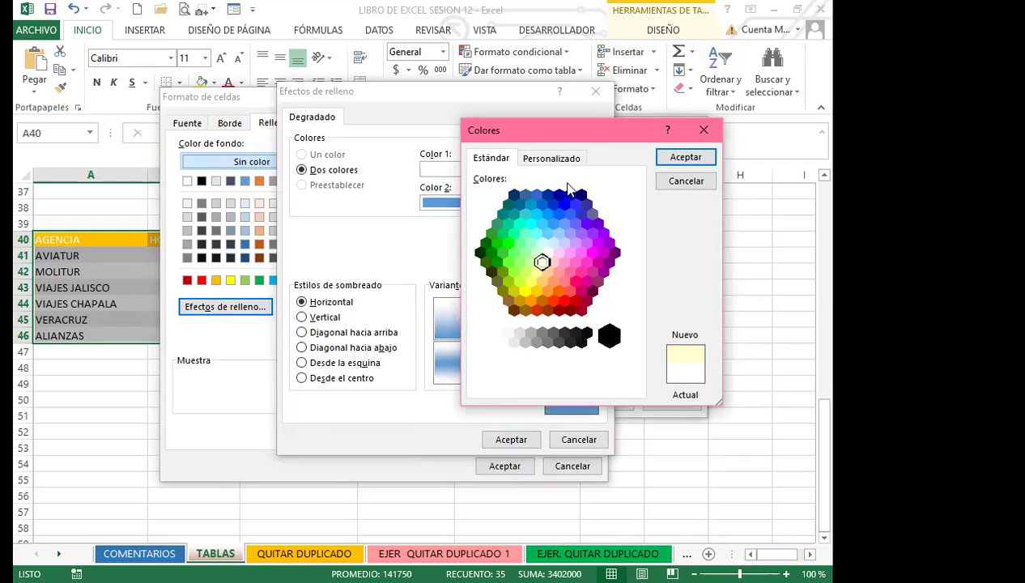
{"action": "left_click", "coordinate": [672, 159]}
Set the gradient's second colour to dark gold and save the new table style.
{"action": "left_click", "coordinate": [514, 203]}
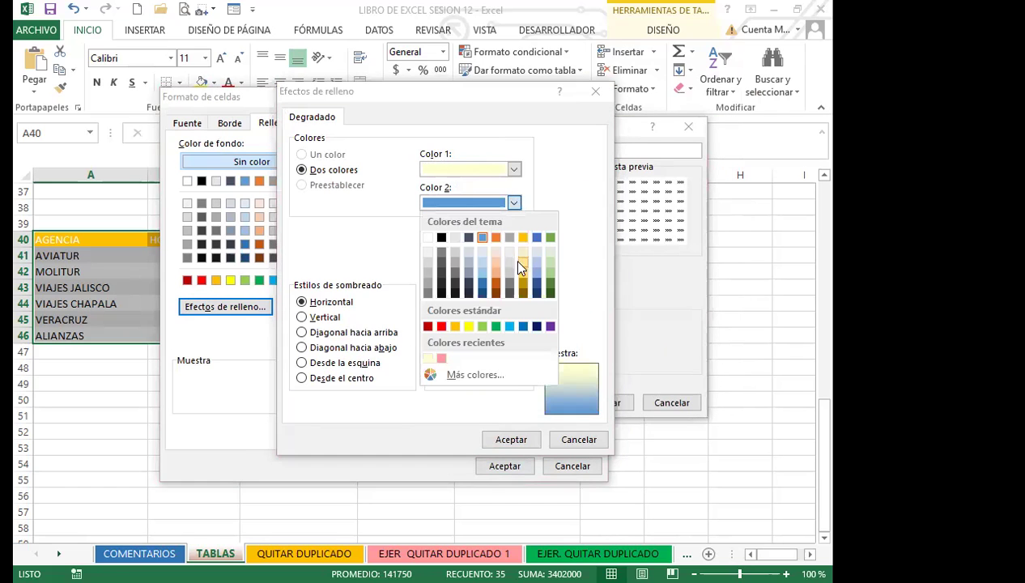
{"action": "left_click", "coordinate": [524, 261]}
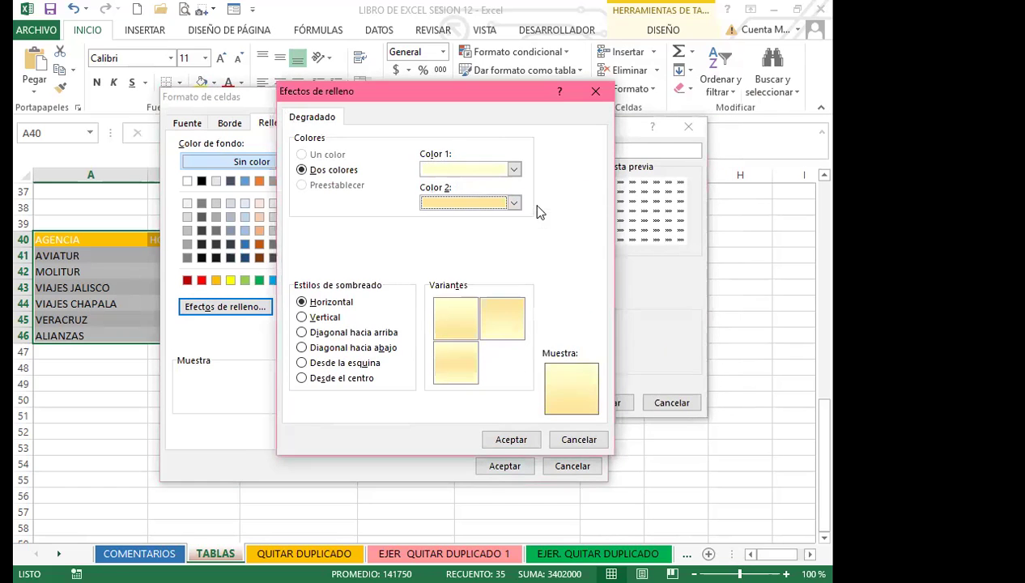
{"action": "left_click", "coordinate": [514, 202]}
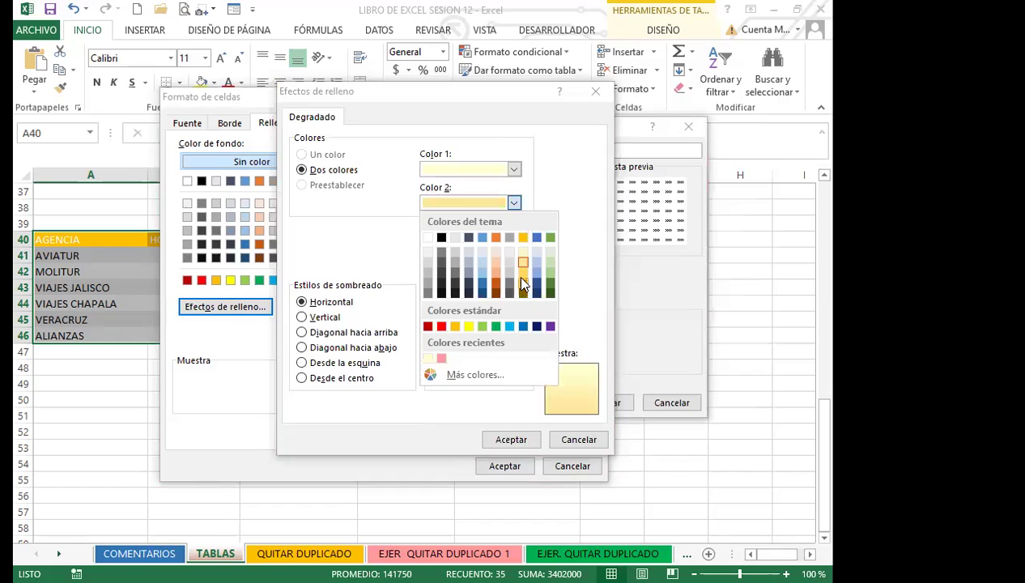
{"action": "left_click", "coordinate": [523, 279]}
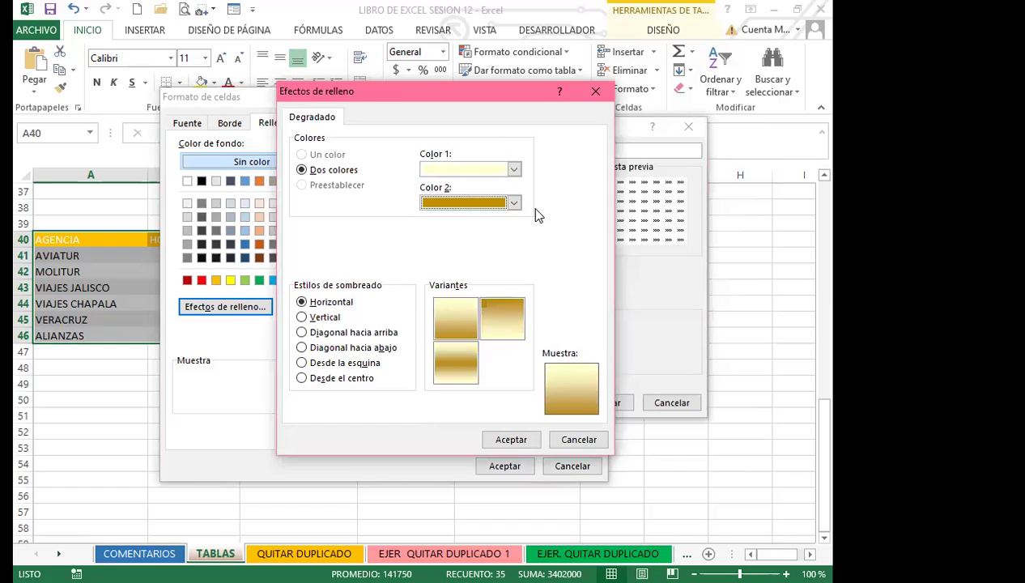
{"action": "left_click", "coordinate": [510, 440]}
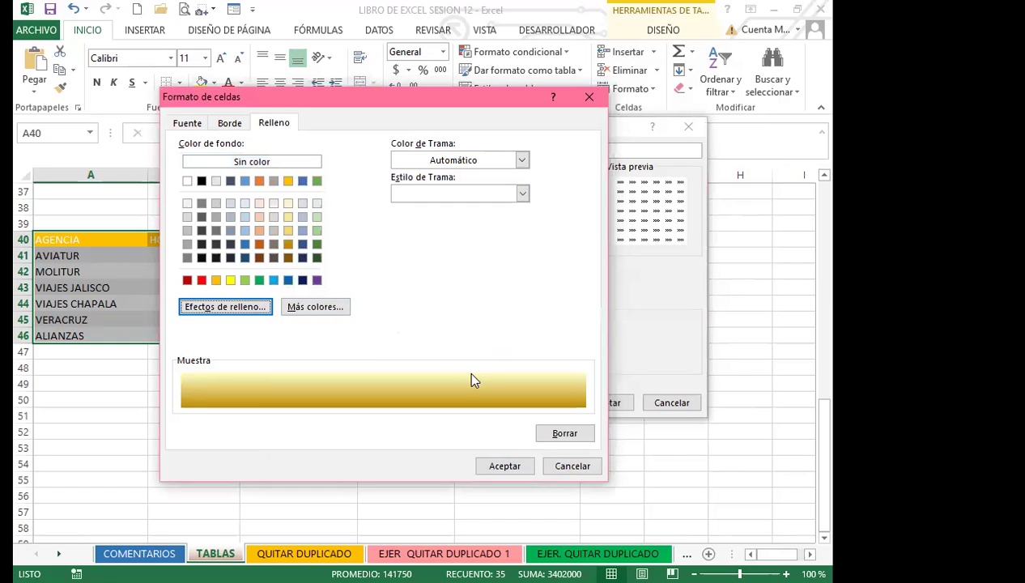
{"action": "left_click", "coordinate": [492, 470]}
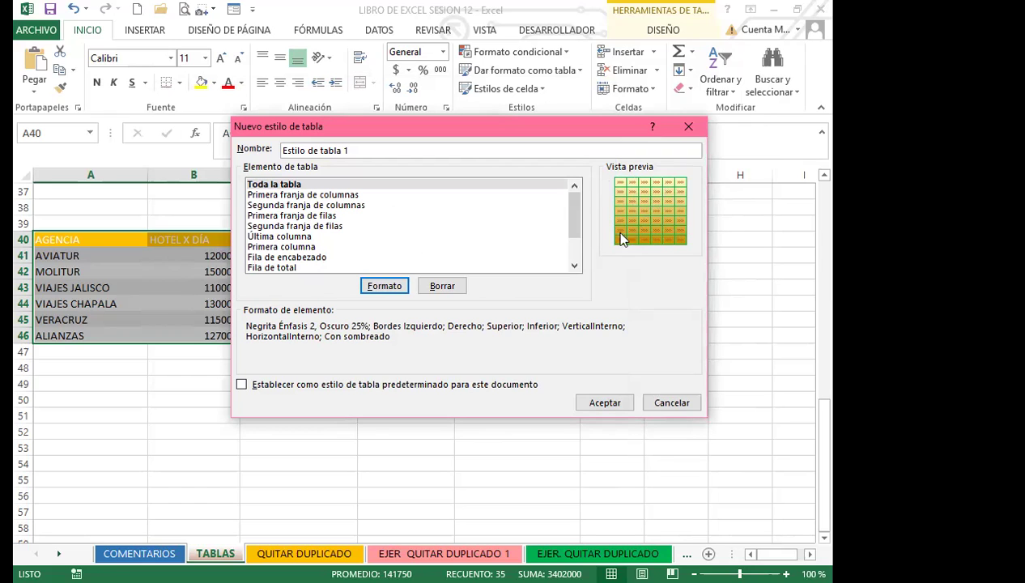
{"action": "left_click", "coordinate": [599, 403]}
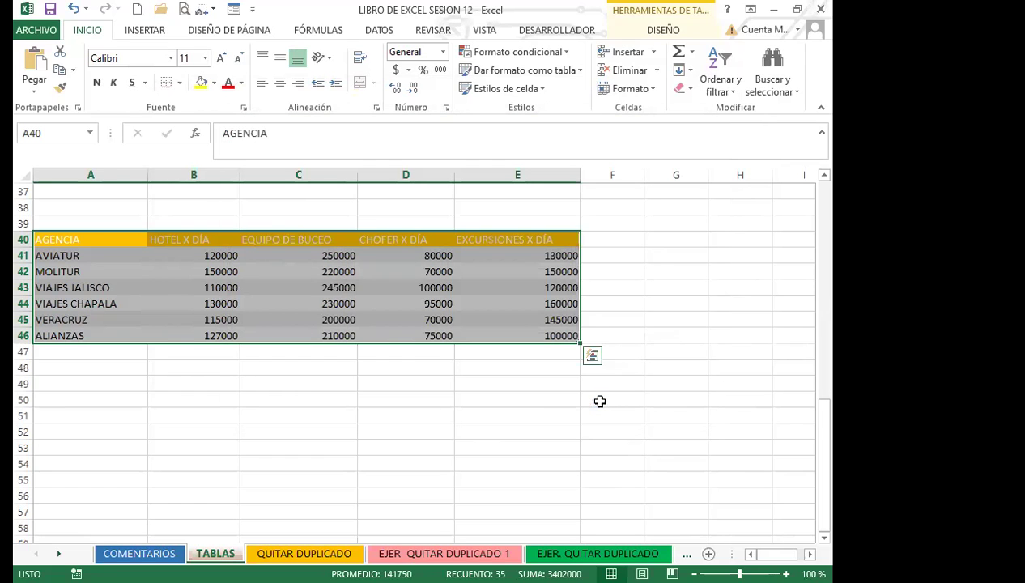
Apply the custom gold gradient style with green borders to the table in A40:E46.
{"action": "left_click", "coordinate": [581, 71]}
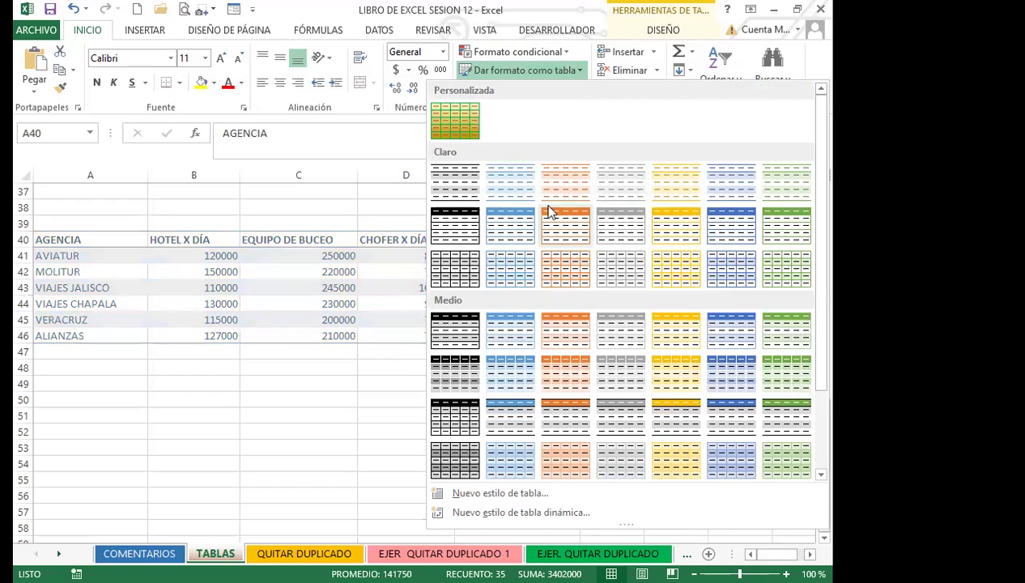
{"action": "scroll", "coordinate": [817, 303], "scroll_direction": "down", "scroll_amount": 2}
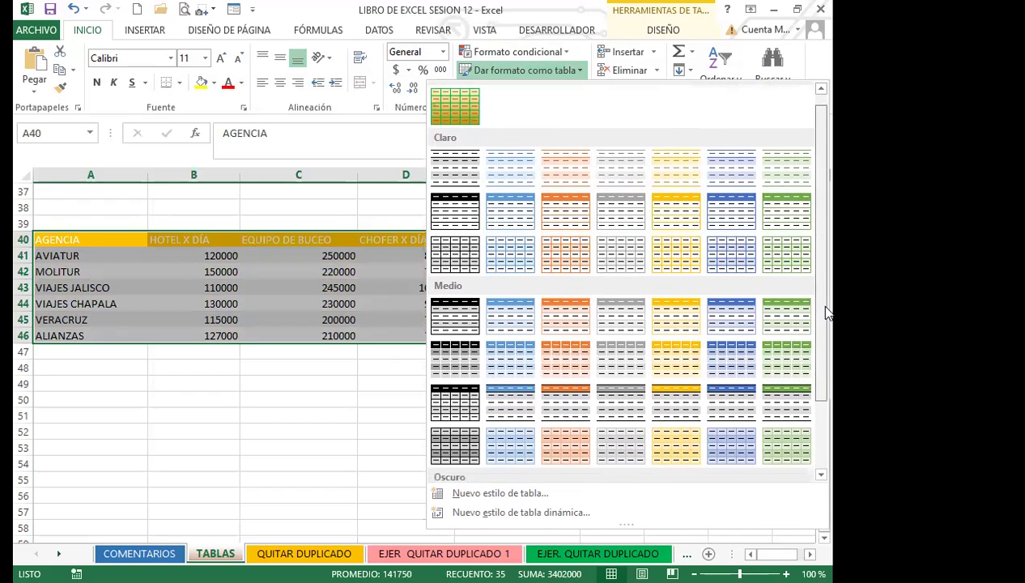
{"action": "scroll", "coordinate": [828, 357], "scroll_direction": "up", "scroll_amount": 1}
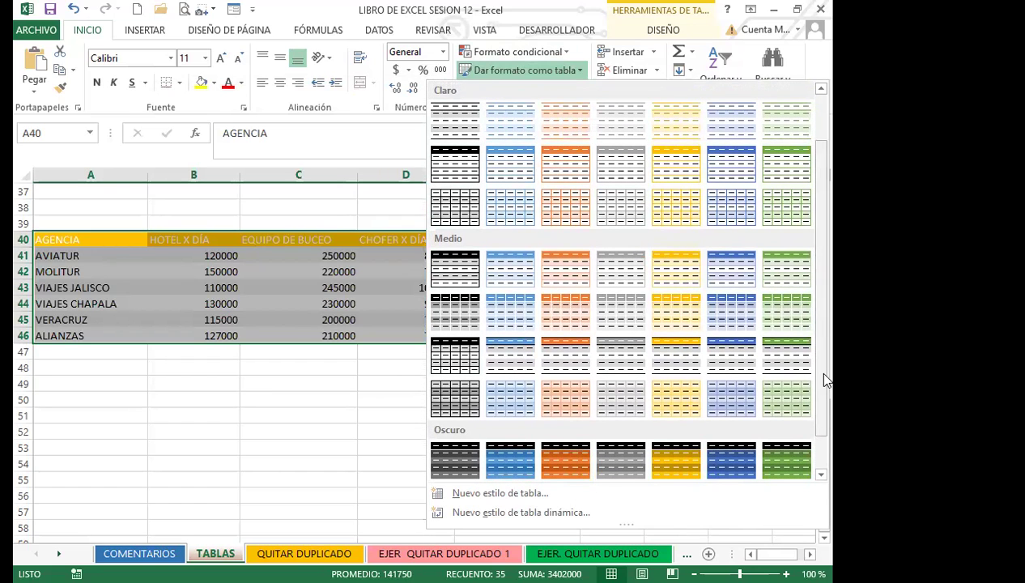
{"action": "scroll", "coordinate": [815, 370], "scroll_direction": "up", "scroll_amount": 2}
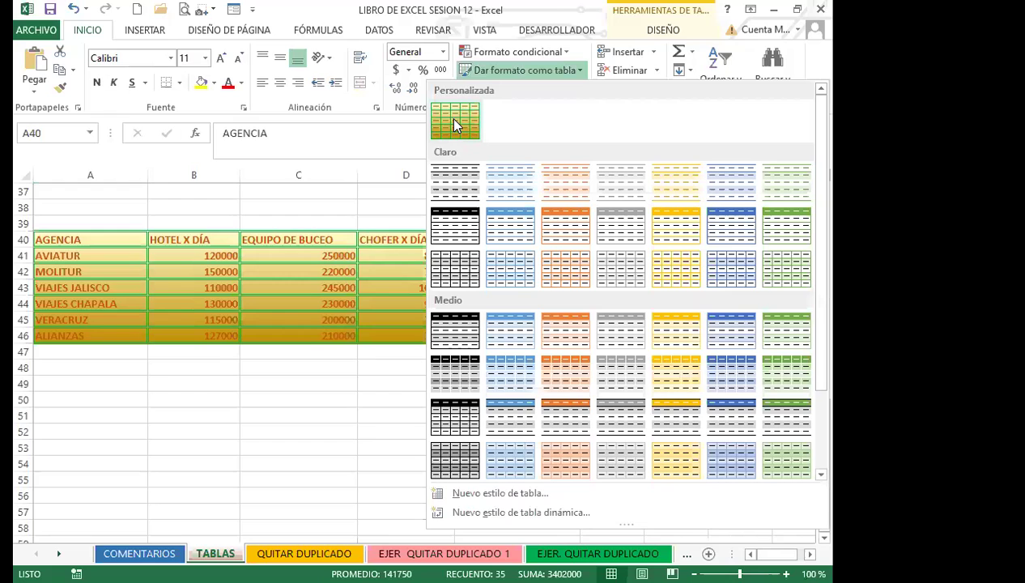
{"action": "left_click", "coordinate": [417, 397]}
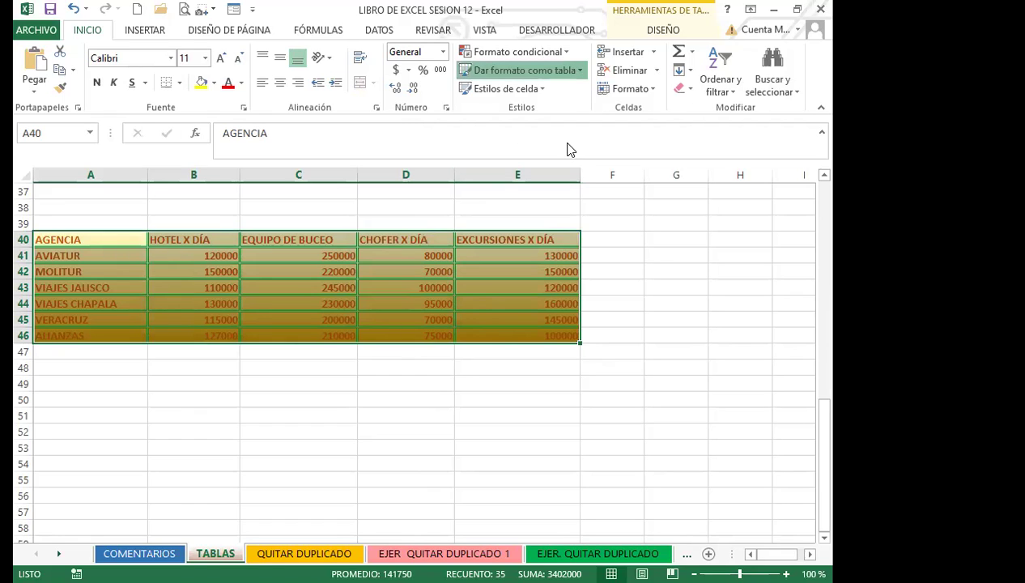
Try extending the gold gradient table down to row 54 and undo the extension.
{"action": "left_click", "coordinate": [524, 70]}
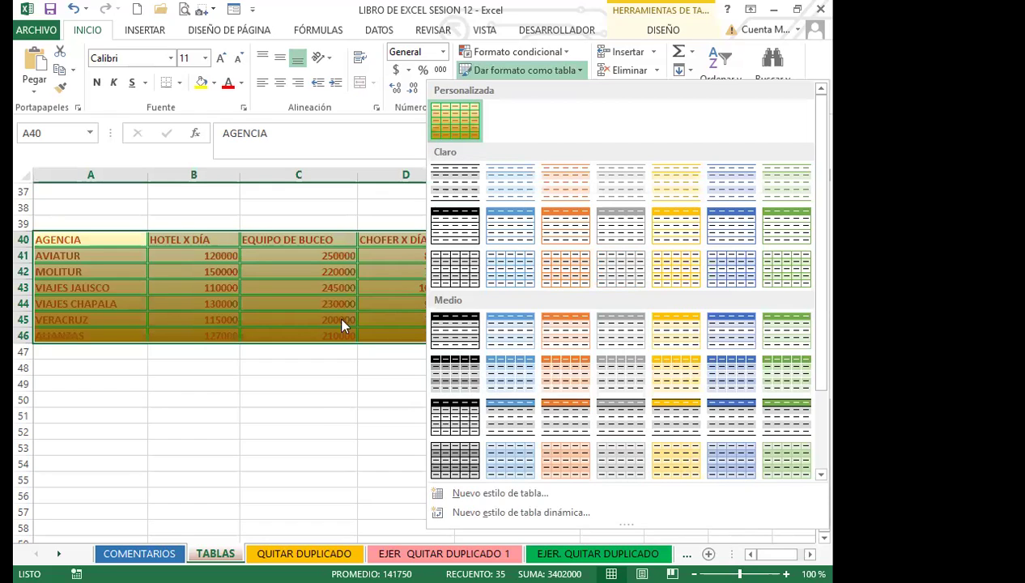
{"action": "left_click", "coordinate": [322, 411]}
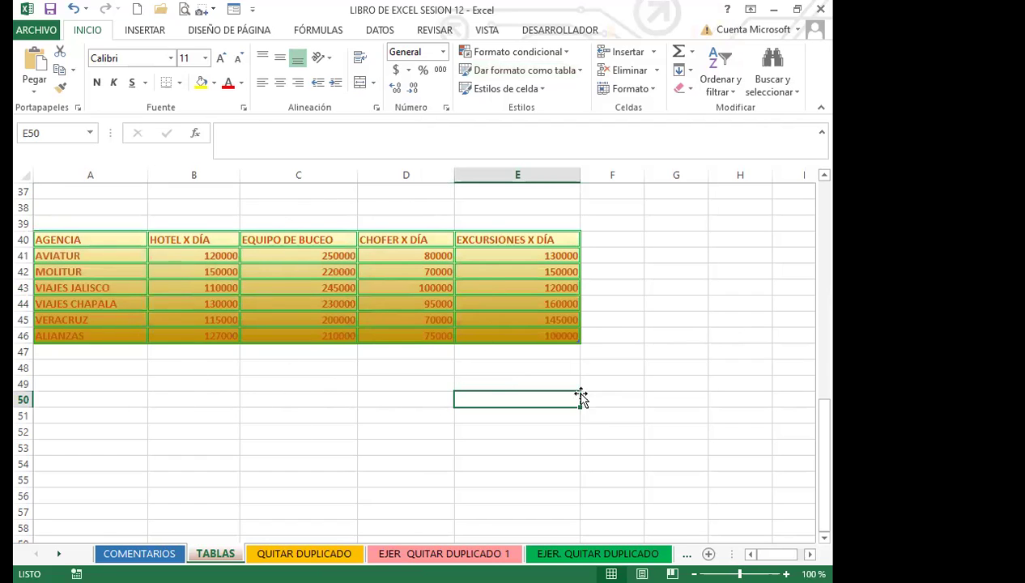
{"action": "left_click_drag", "start_coordinate": [575, 343], "coordinate": [578, 465]}
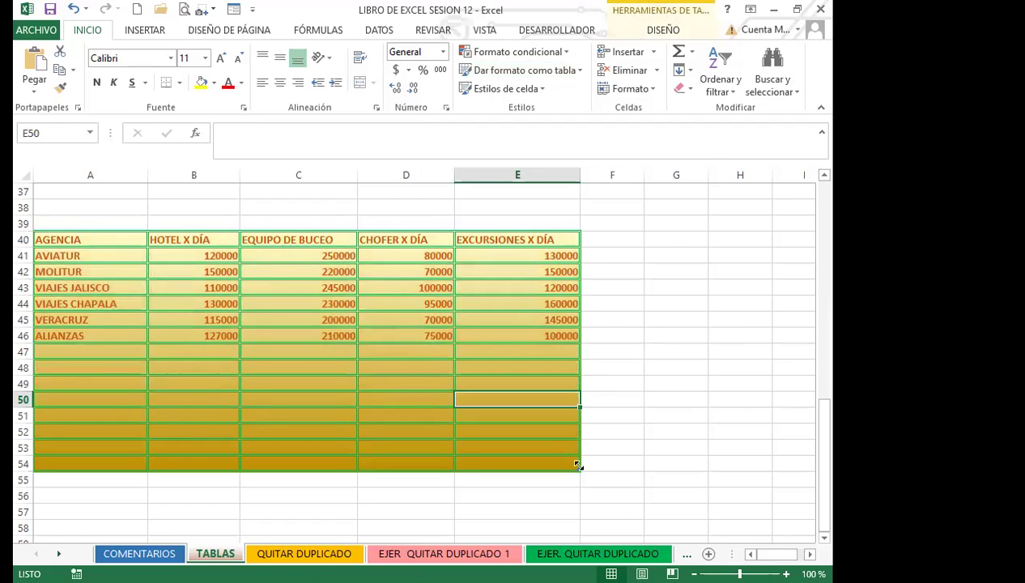
{"action": "key", "text": "ctrl+z"}
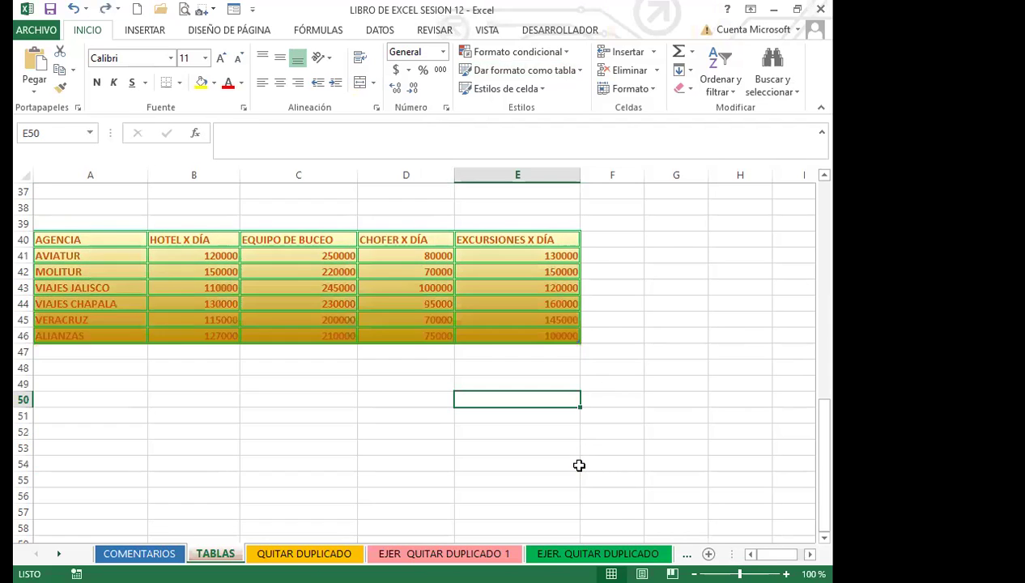
Start a second new table style and set its whole-table font to bold italic (Negrita Cursiva) in dark blue-grey.
{"action": "left_click_drag", "start_coordinate": [108, 240], "coordinate": [526, 332]}
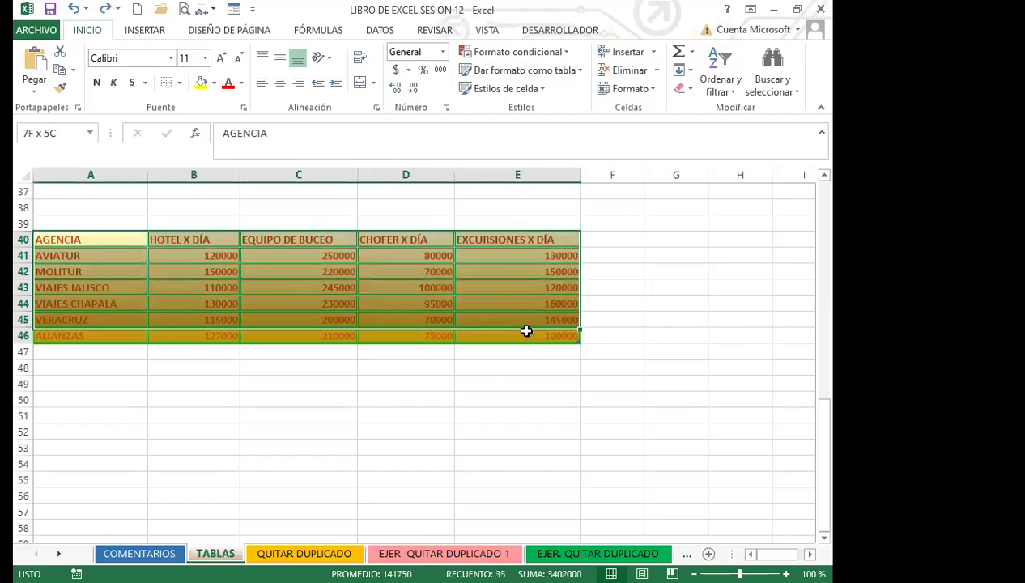
{"action": "left_click", "coordinate": [559, 76]}
{"action": "left_click", "coordinate": [494, 494]}
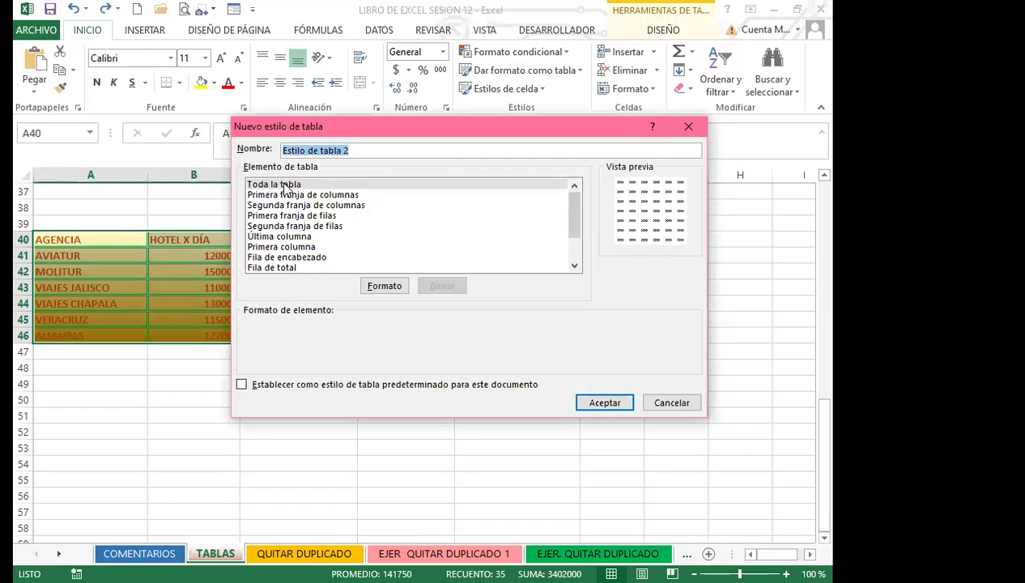
{"action": "left_click", "coordinate": [382, 288]}
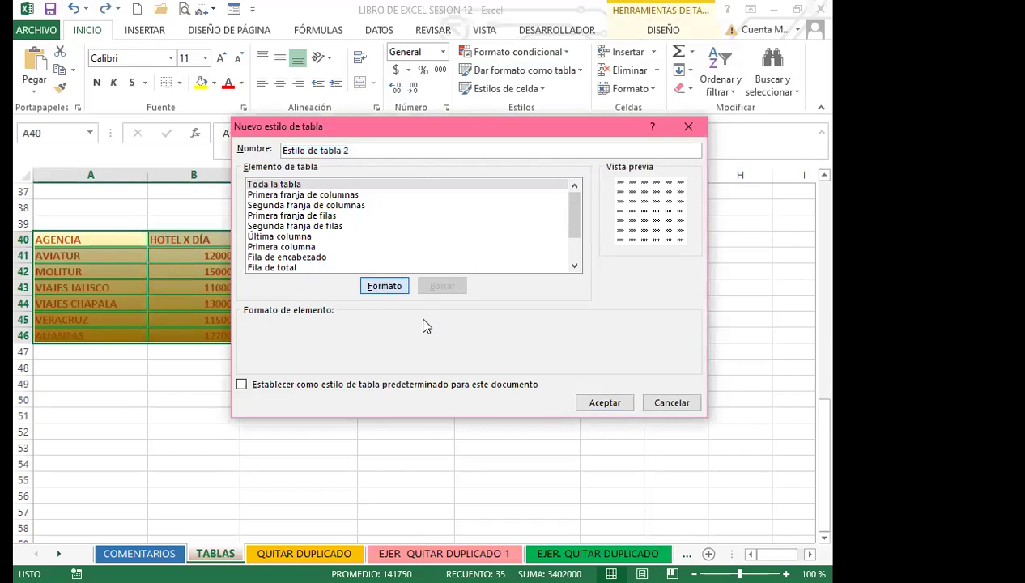
{"action": "left_click", "coordinate": [270, 98]}
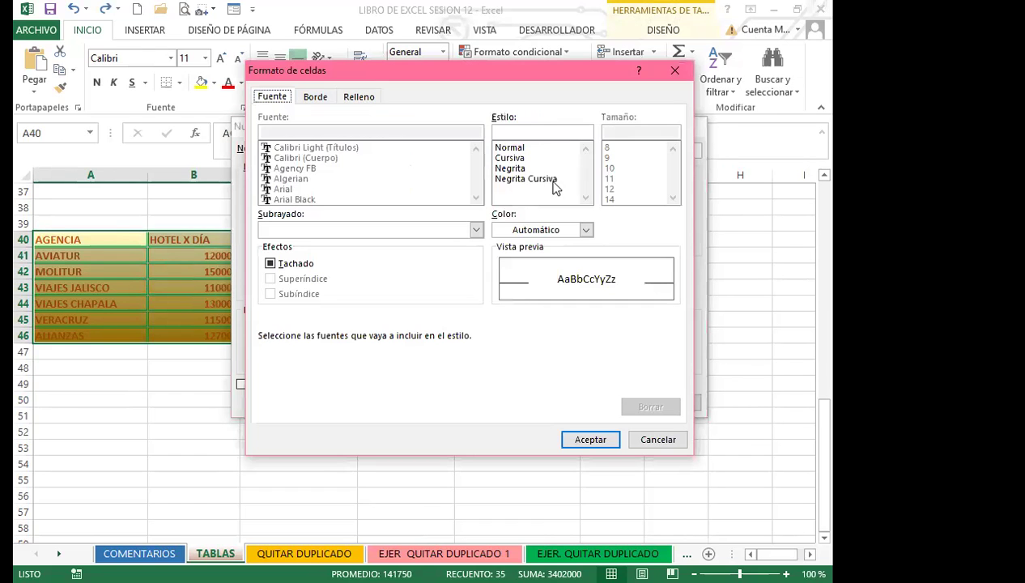
{"action": "left_click", "coordinate": [510, 149]}
{"action": "left_click", "coordinate": [511, 158]}
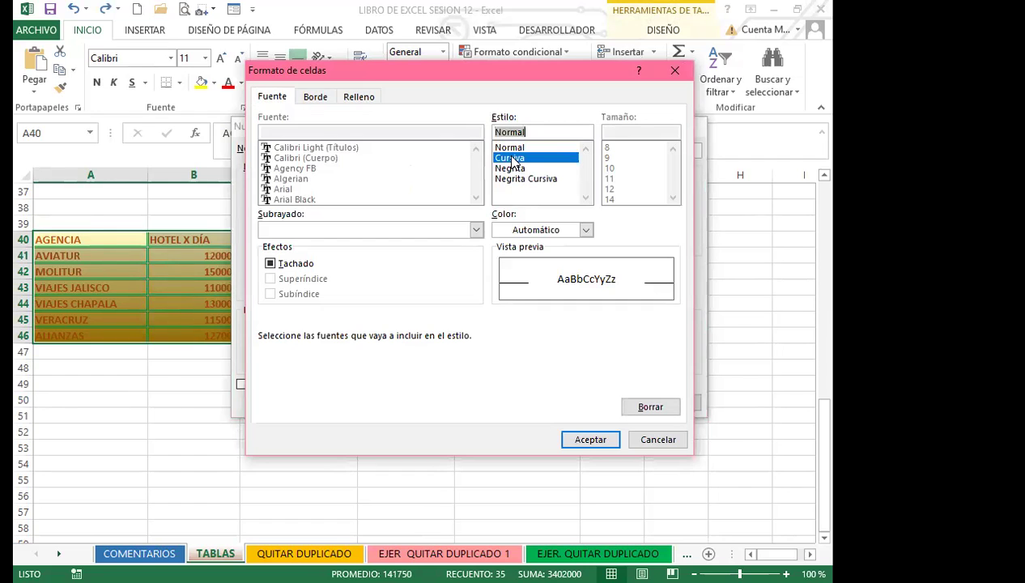
{"action": "left_click", "coordinate": [514, 169]}
{"action": "left_click", "coordinate": [523, 179]}
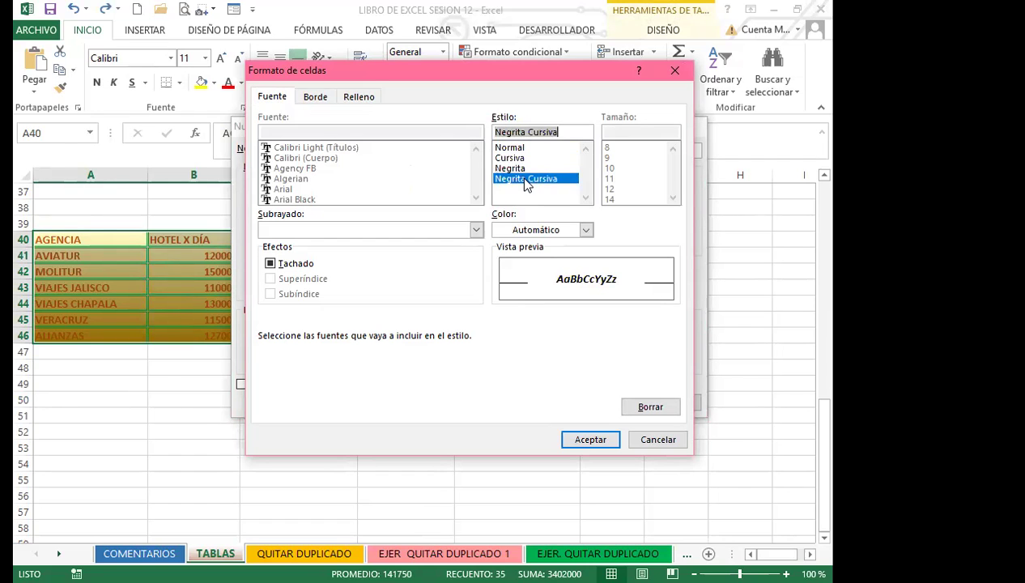
{"action": "left_click", "coordinate": [586, 230]}
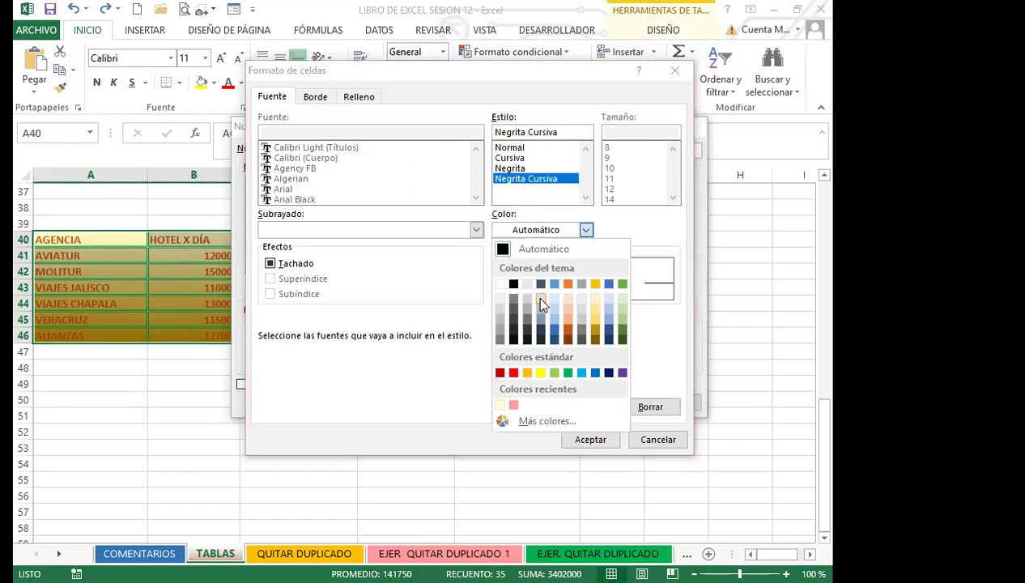
{"action": "left_click", "coordinate": [541, 285]}
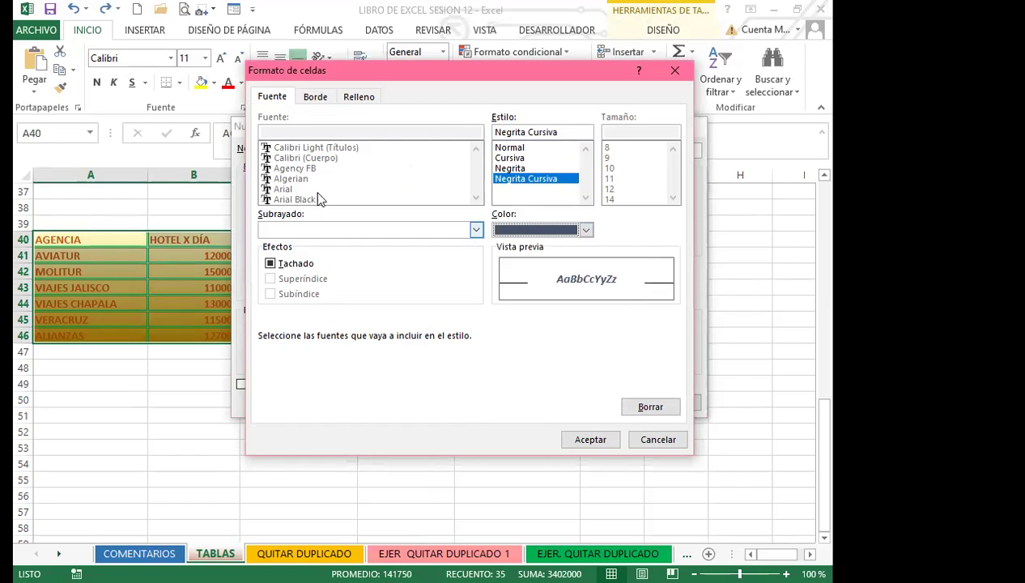
Give the second style's whole-table element thick red borders on both the outline and the interior.
{"action": "left_click", "coordinate": [319, 98]}
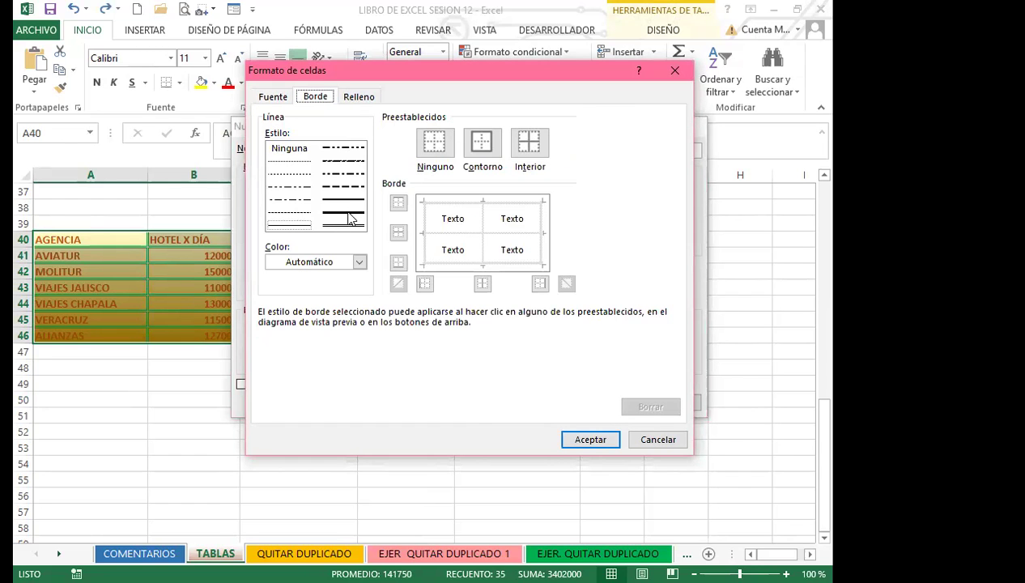
{"action": "left_click", "coordinate": [346, 212]}
{"action": "left_click", "coordinate": [360, 262]}
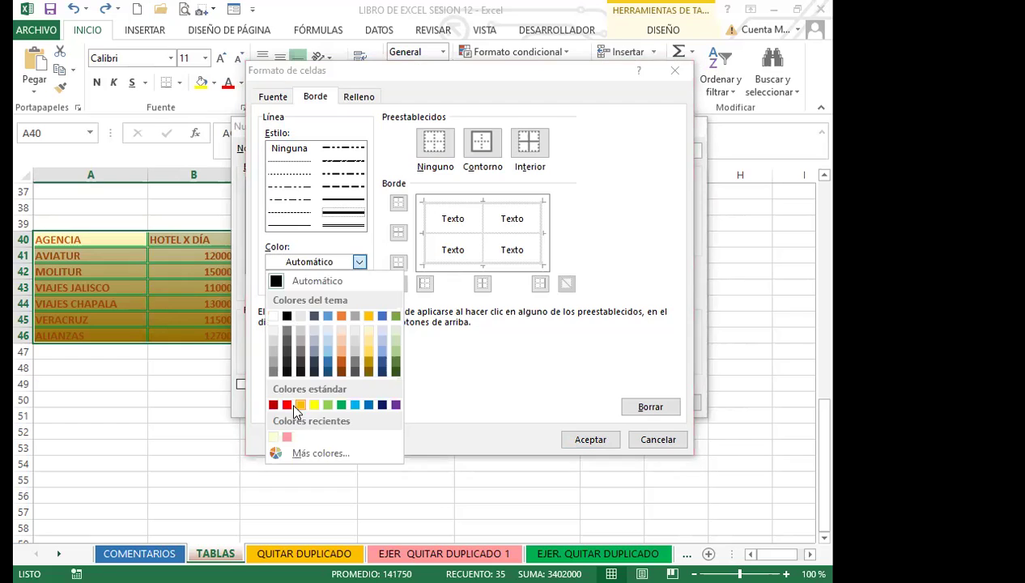
{"action": "left_click", "coordinate": [288, 402]}
{"action": "left_click", "coordinate": [484, 143]}
{"action": "left_click", "coordinate": [530, 152]}
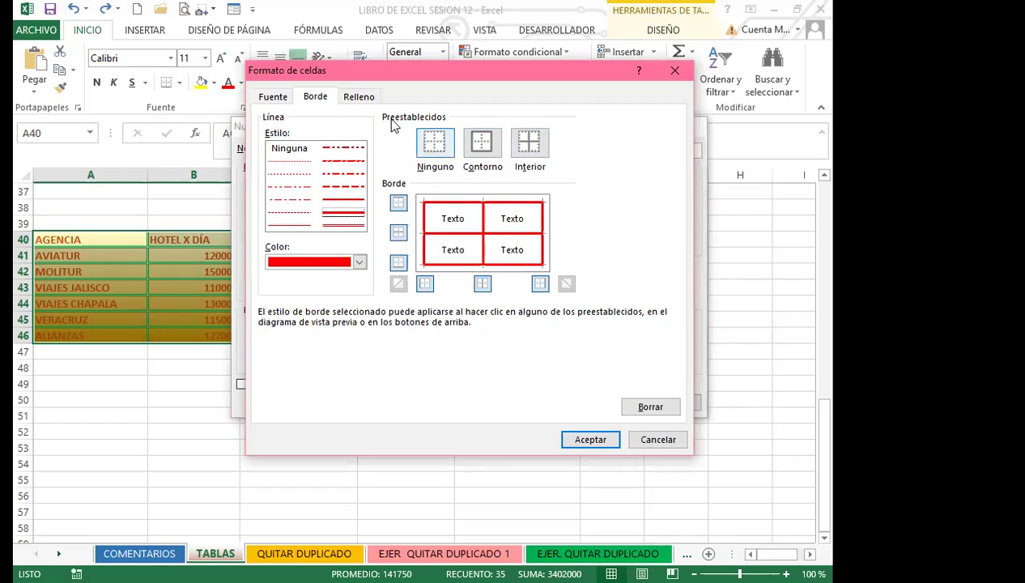
Fill the second style's whole-table element with a horizontal-line pattern in light orange and save the new table style.
{"action": "left_click", "coordinate": [356, 96]}
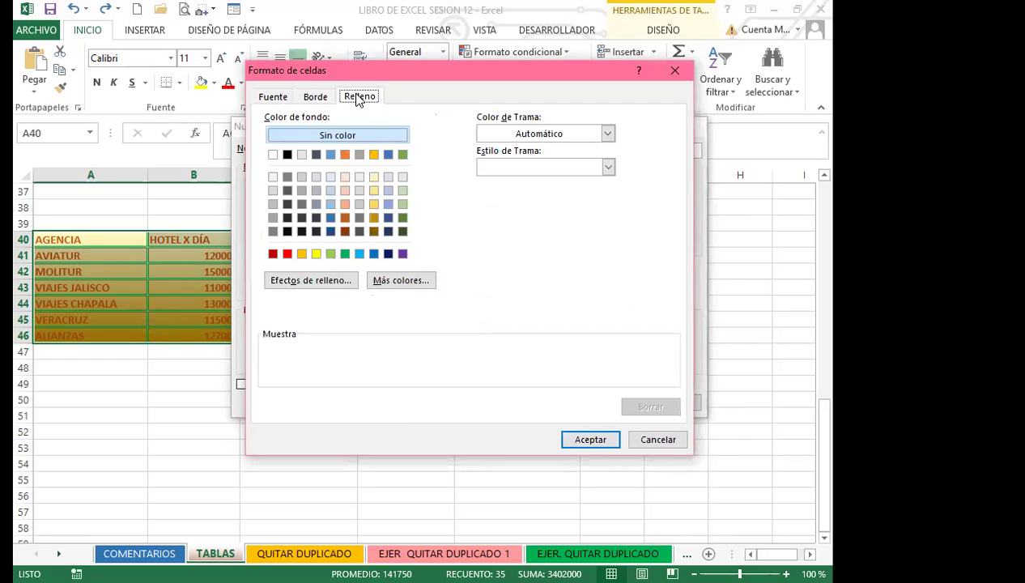
{"action": "left_click", "coordinate": [607, 167]}
{"action": "left_click", "coordinate": [491, 229]}
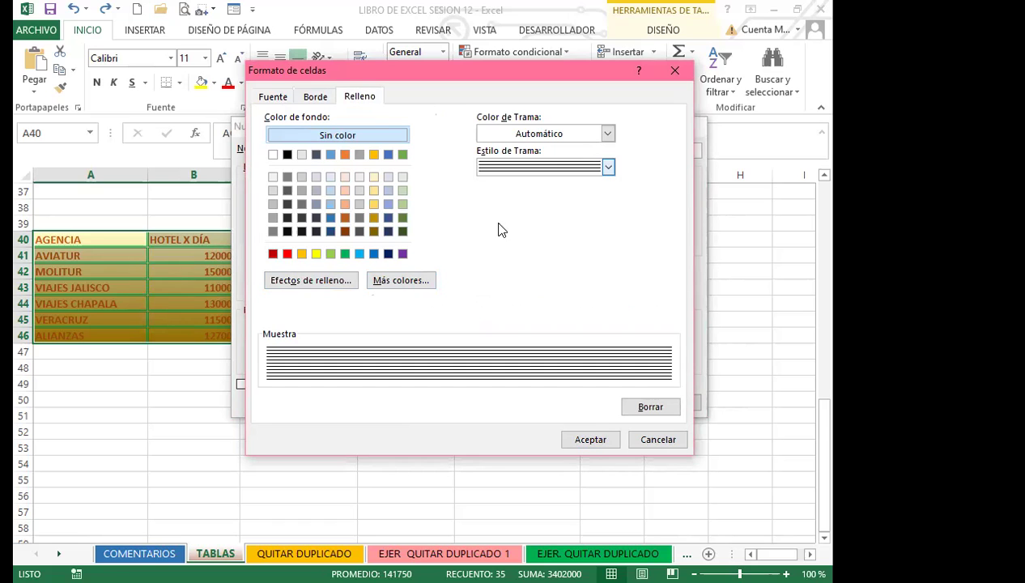
{"action": "left_click", "coordinate": [606, 133]}
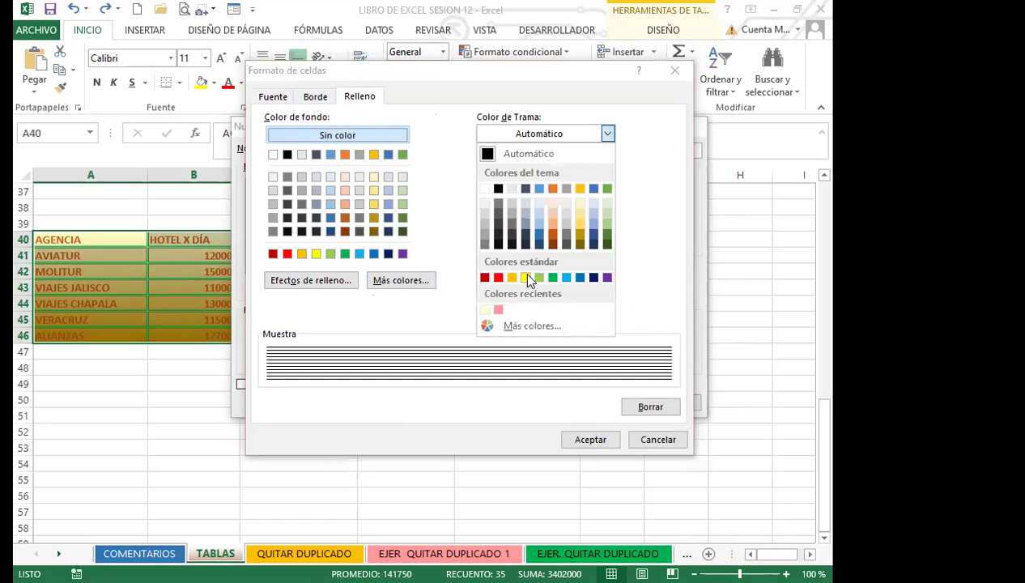
{"action": "left_click", "coordinate": [555, 210]}
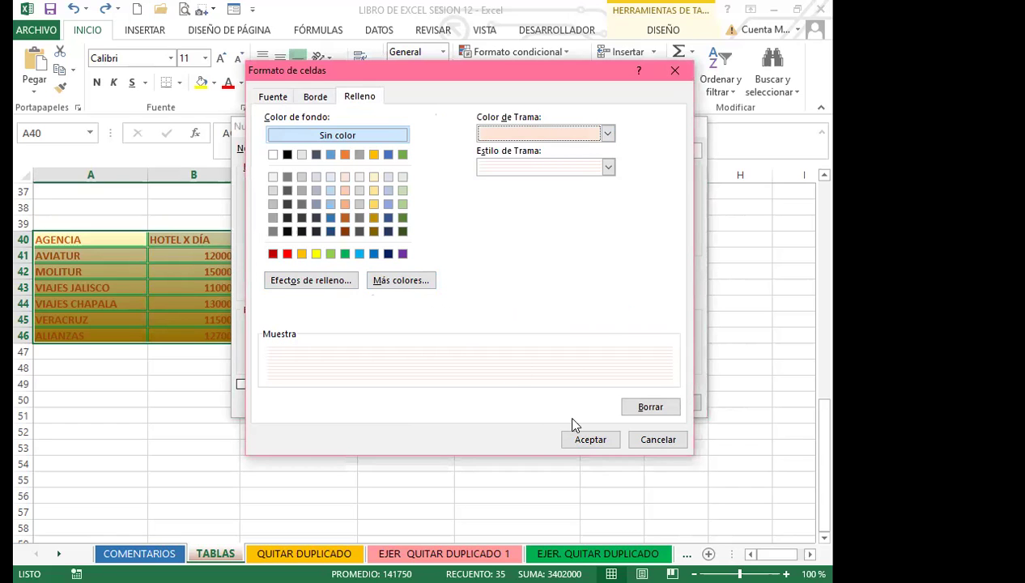
{"action": "left_click", "coordinate": [586, 440]}
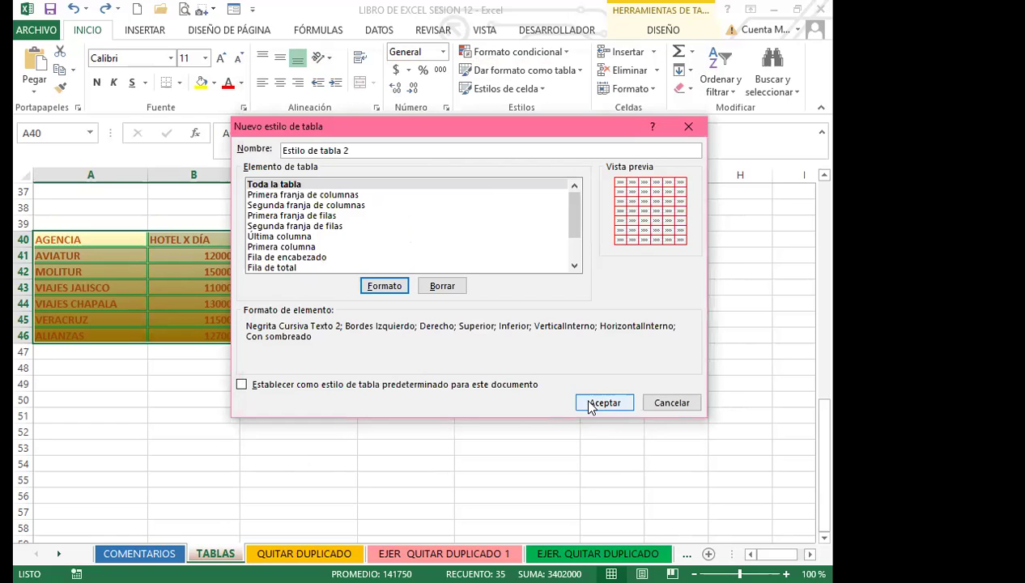
{"action": "left_click", "coordinate": [602, 402]}
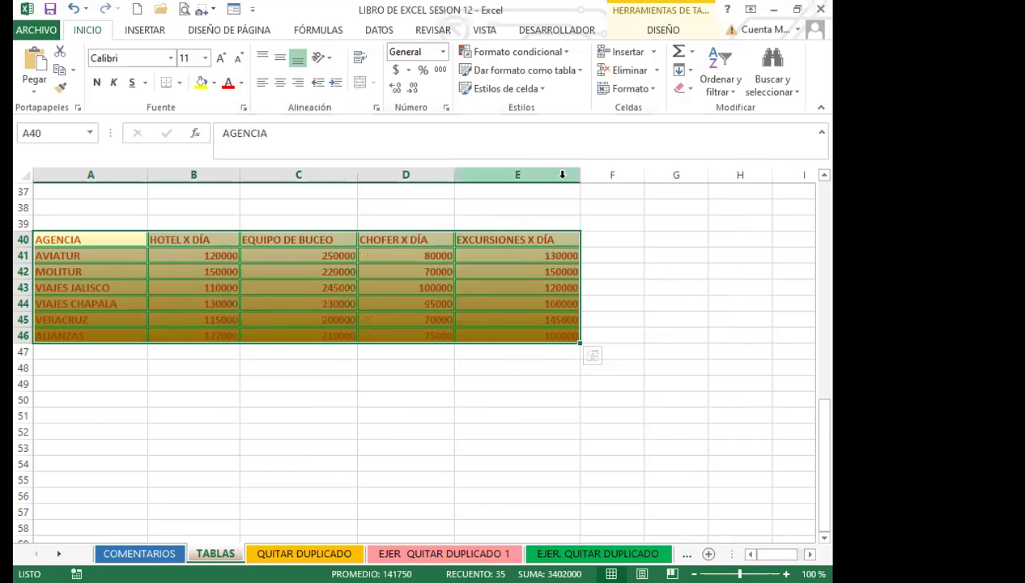
Apply the second custom style with red borders to the table in A40:E46.
{"action": "left_click", "coordinate": [580, 71]}
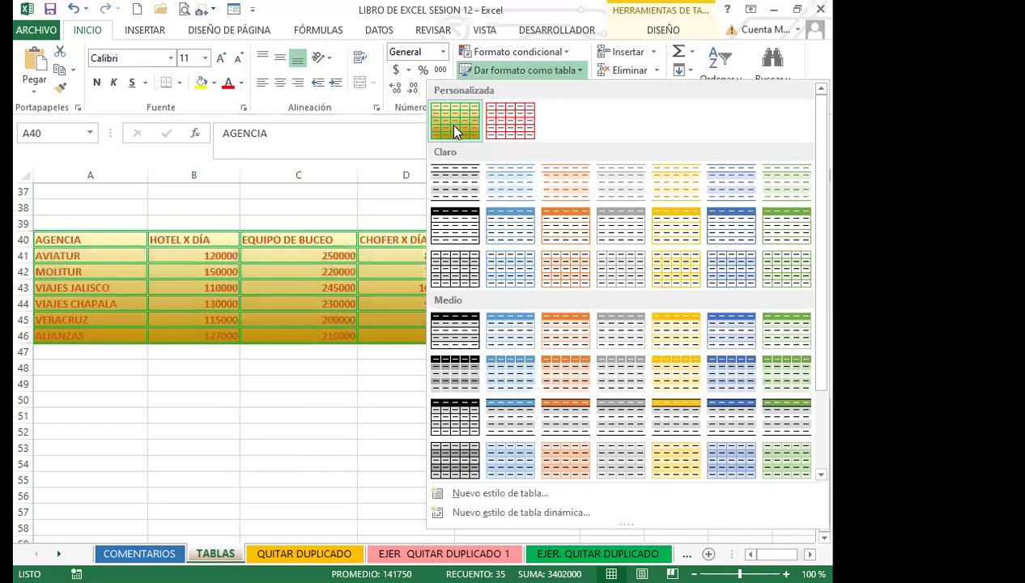
{"action": "left_click", "coordinate": [518, 126]}
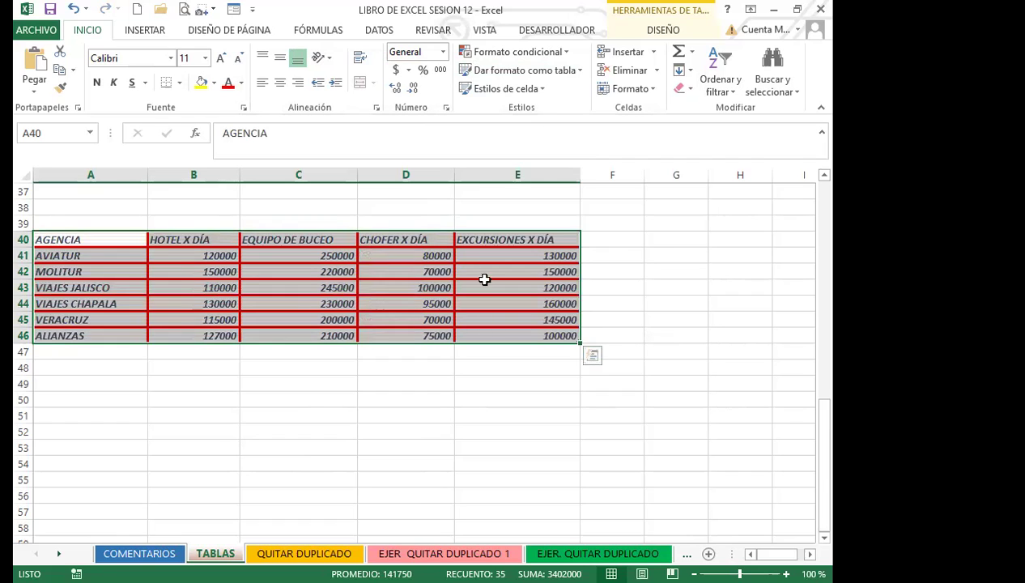
{"action": "left_click", "coordinate": [424, 301]}
{"action": "left_click", "coordinate": [366, 363]}
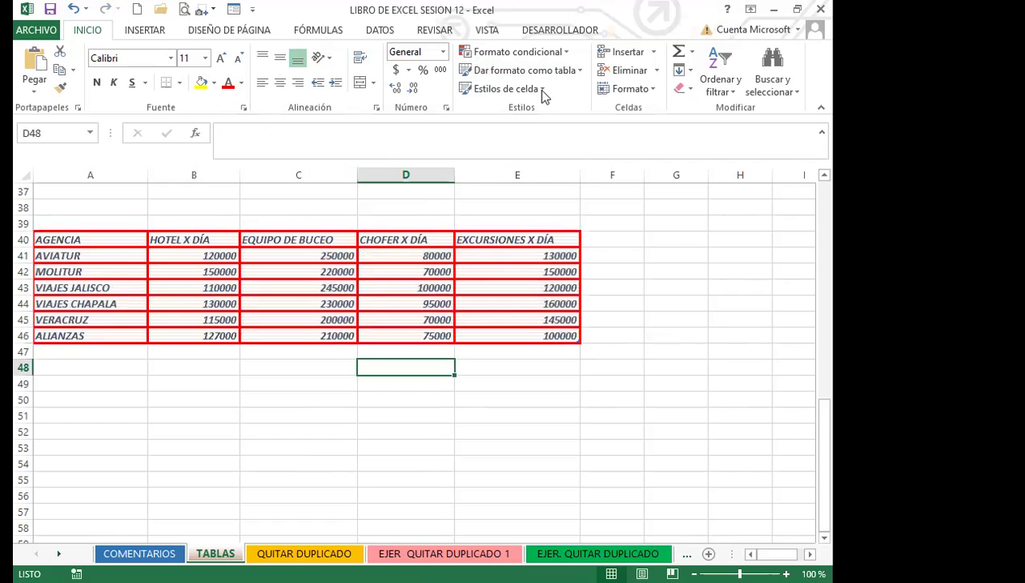
{"action": "left_click", "coordinate": [583, 69]}
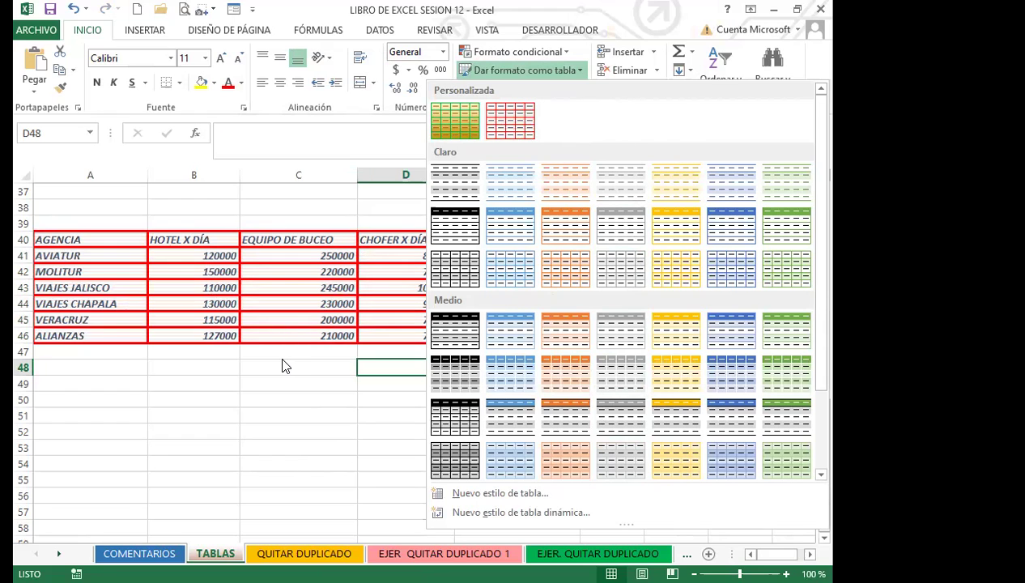
{"action": "key", "text": "Escape"}
{"action": "mouse_move", "coordinate": [82, 237]}
{"action": "left_mouse_down"}
{"action": "mouse_move", "coordinate": [217, 247]}
{"action": "mouse_move", "coordinate": [485, 314]}
{"action": "mouse_move", "coordinate": [527, 342]}
{"action": "left_mouse_up"}
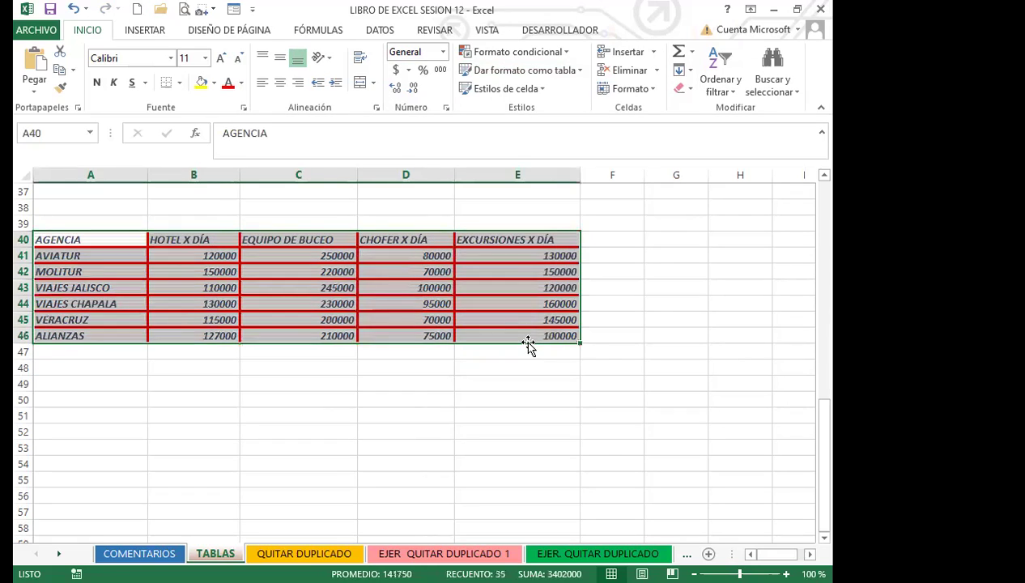
{"action": "left_click", "coordinate": [405, 384]}
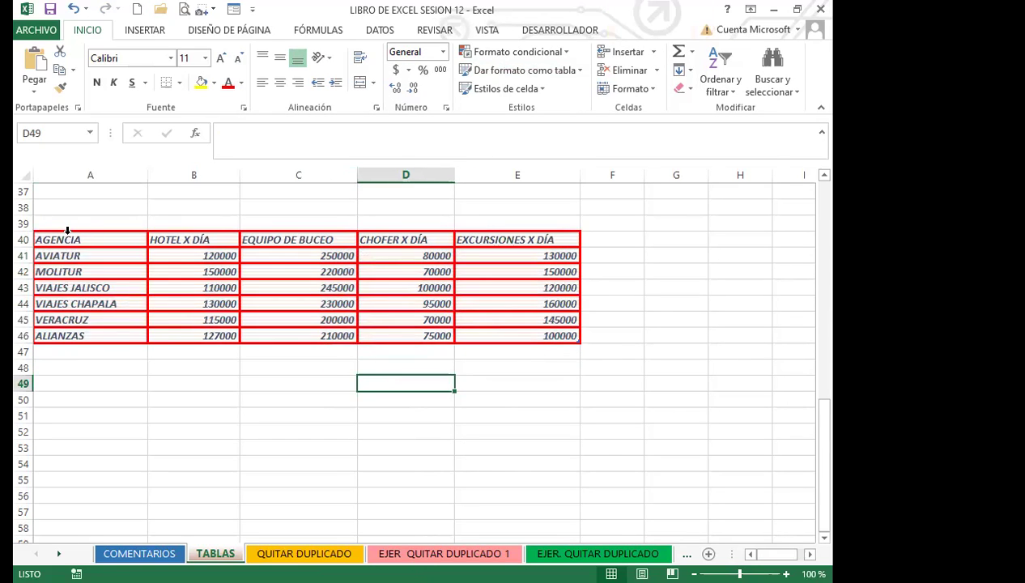
{"action": "scroll", "coordinate": [247, 325], "scroll_direction": "up", "scroll_amount": 12}
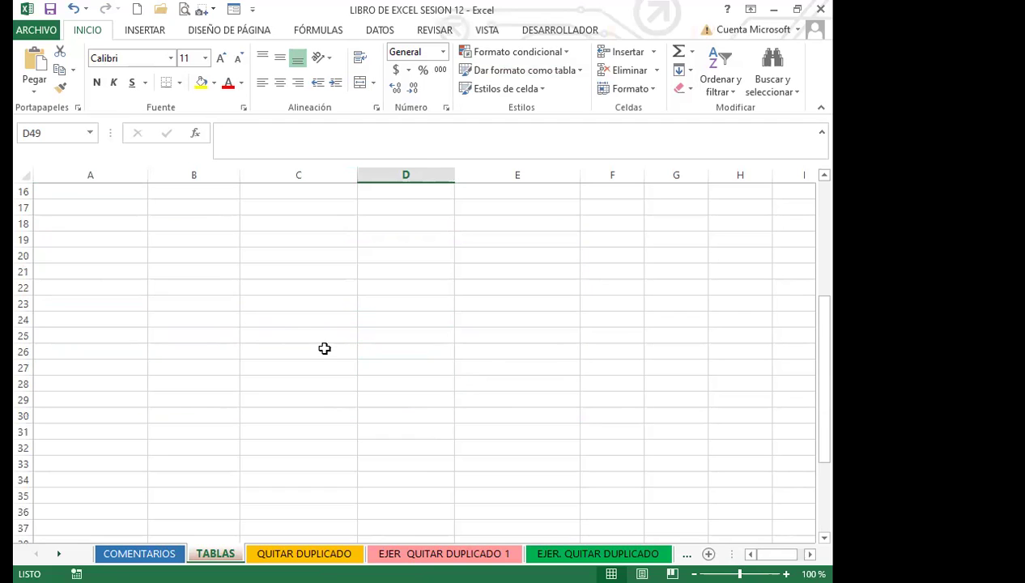
{"action": "scroll", "coordinate": [325, 350], "scroll_direction": "down", "scroll_amount": 12}
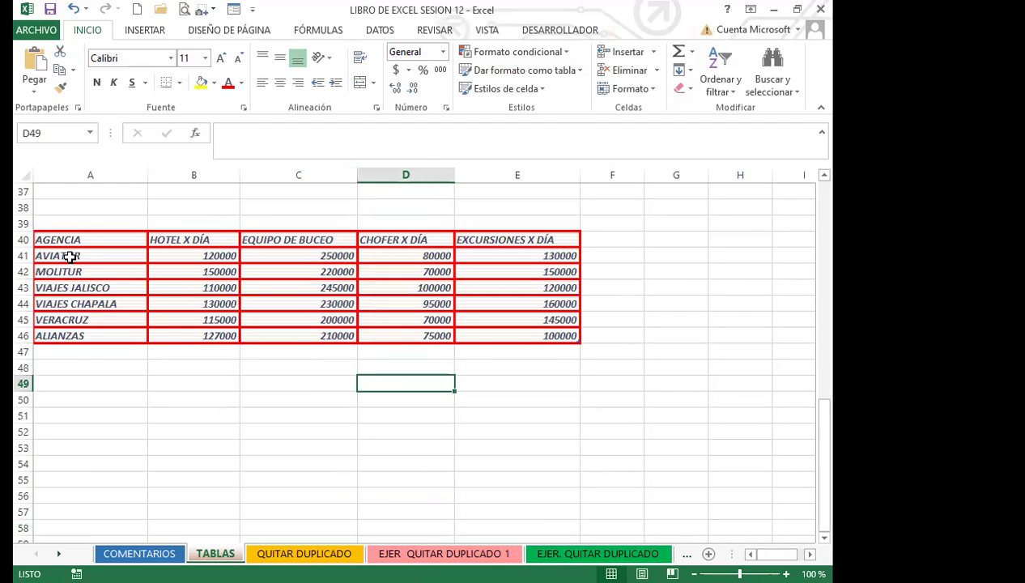
Convert the red-bordered table in A40:E46 to a normal range.
{"action": "left_click_drag", "start_coordinate": [81, 237], "coordinate": [518, 339]}
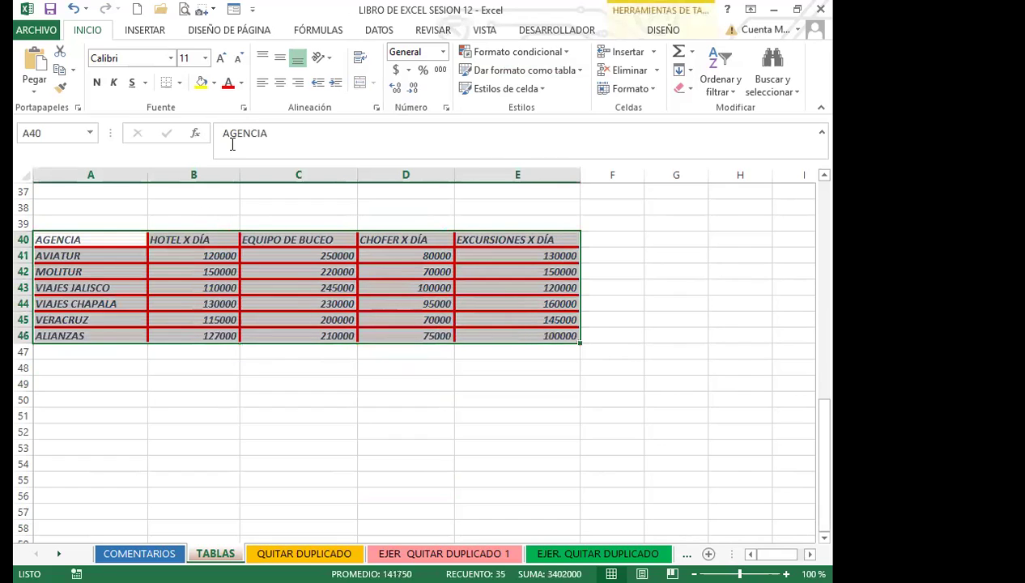
{"action": "left_click", "coordinate": [653, 36]}
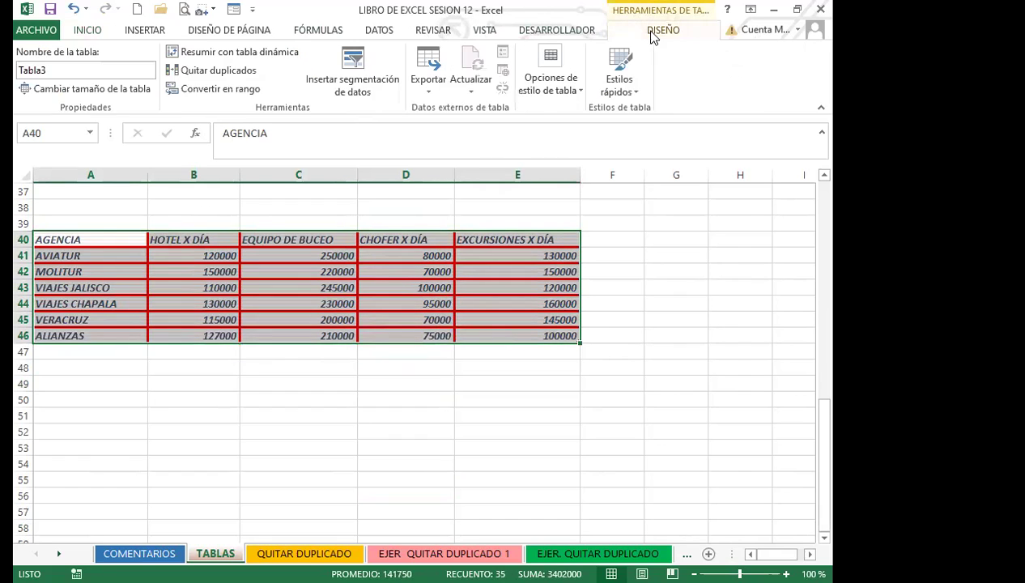
{"action": "left_click", "coordinate": [217, 89]}
{"action": "left_click", "coordinate": [382, 346]}
{"action": "left_click", "coordinate": [363, 380]}
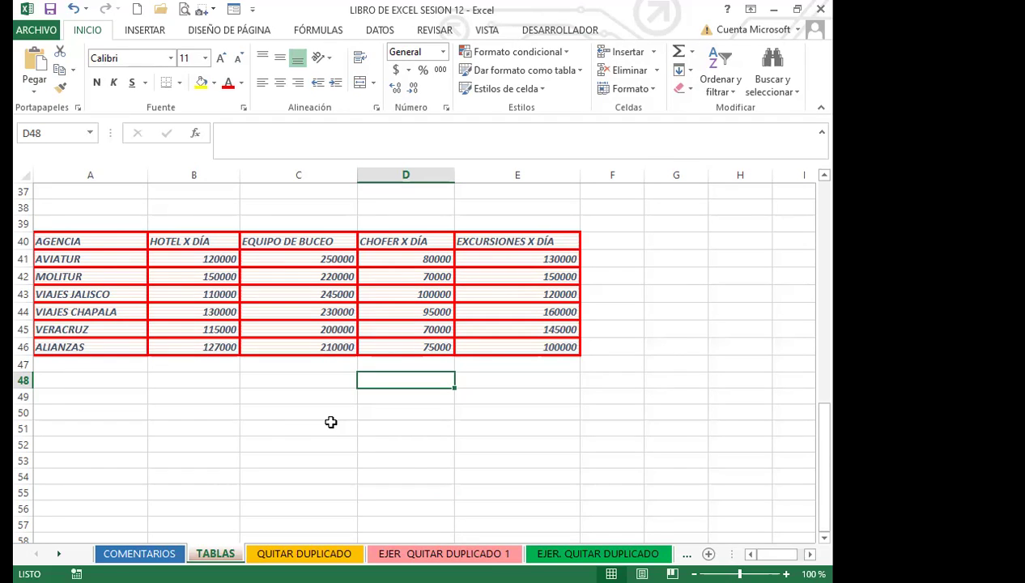
{"action": "left_click", "coordinate": [552, 349]}
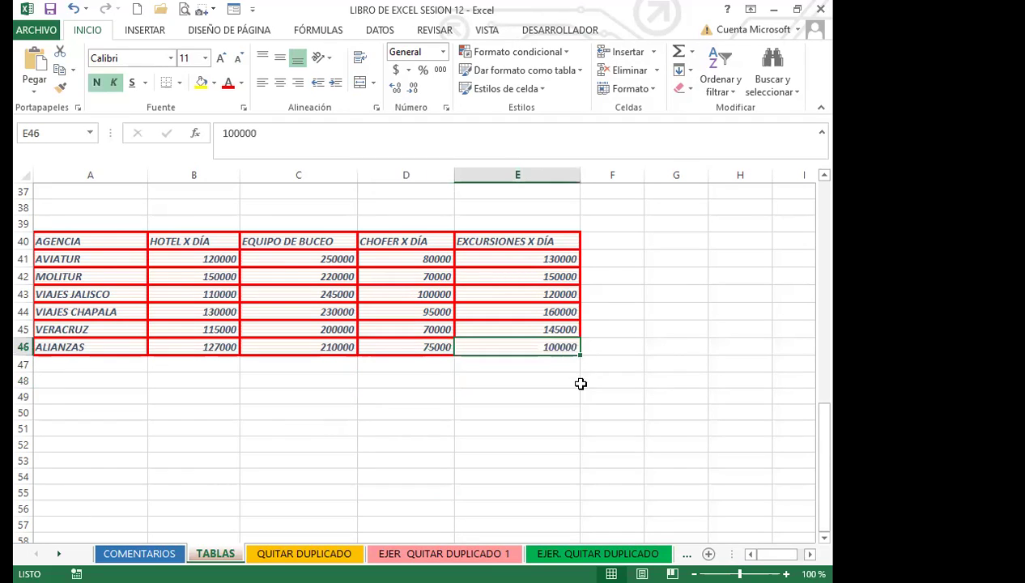
{"action": "left_click", "coordinate": [581, 383]}
{"action": "left_click", "coordinate": [409, 347]}
{"action": "left_click", "coordinate": [377, 315]}
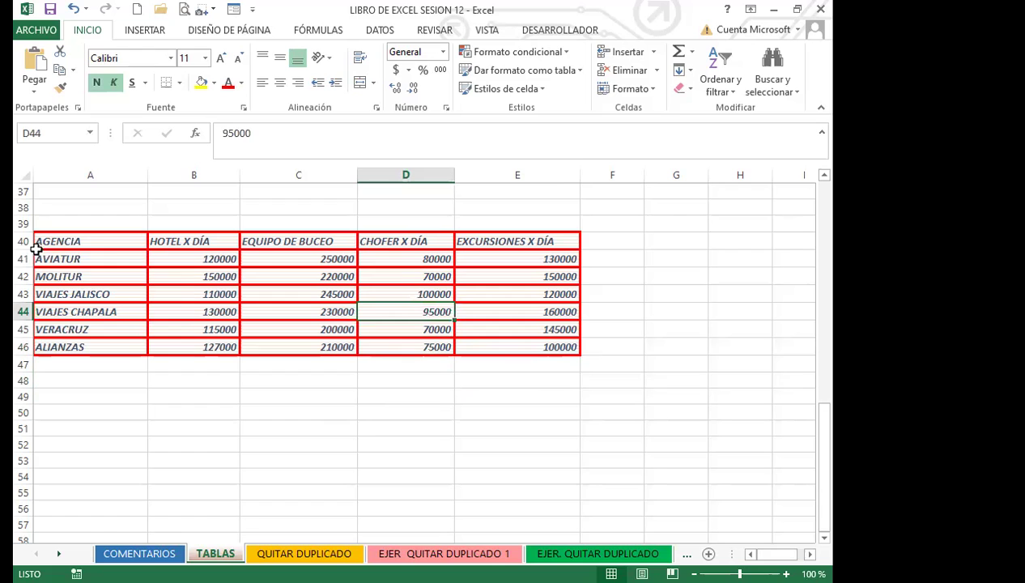
{"action": "left_click_drag", "start_coordinate": [102, 239], "coordinate": [554, 335]}
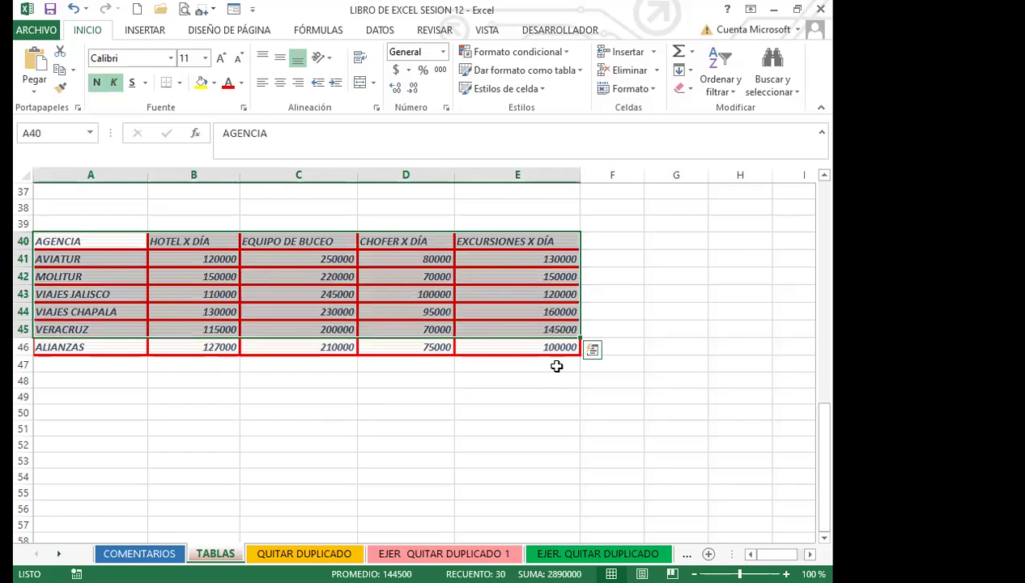
{"action": "left_click", "coordinate": [517, 344]}
Copy the formatting of the ALIANZAS row (A46:E46) onto the empty cells A47:E47 with the format painter.
{"action": "left_click_drag", "start_coordinate": [98, 345], "coordinate": [520, 340]}
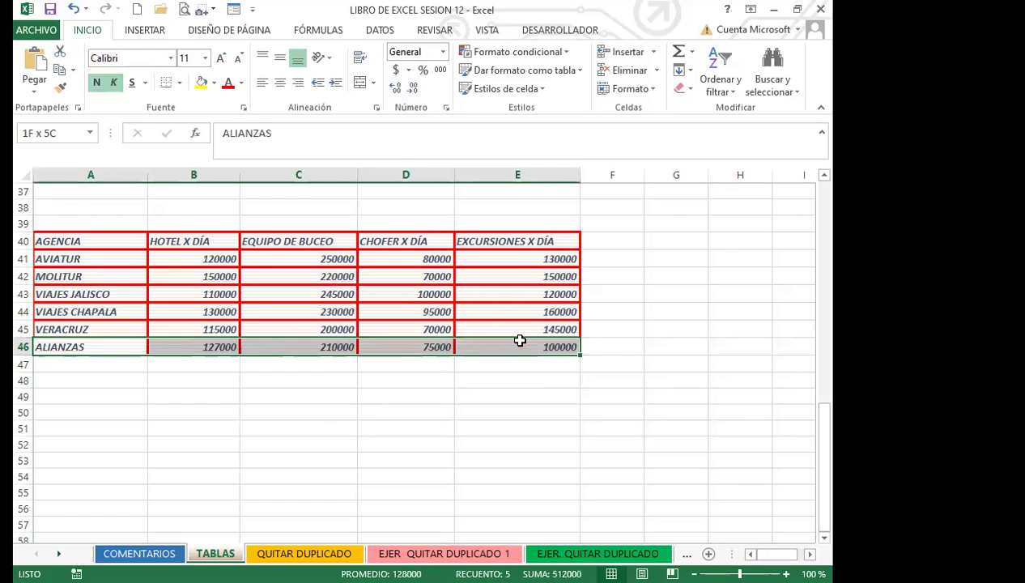
{"action": "left_click", "coordinate": [60, 86]}
{"action": "left_click_drag", "start_coordinate": [105, 363], "coordinate": [567, 363]}
{"action": "left_click", "coordinate": [380, 409]}
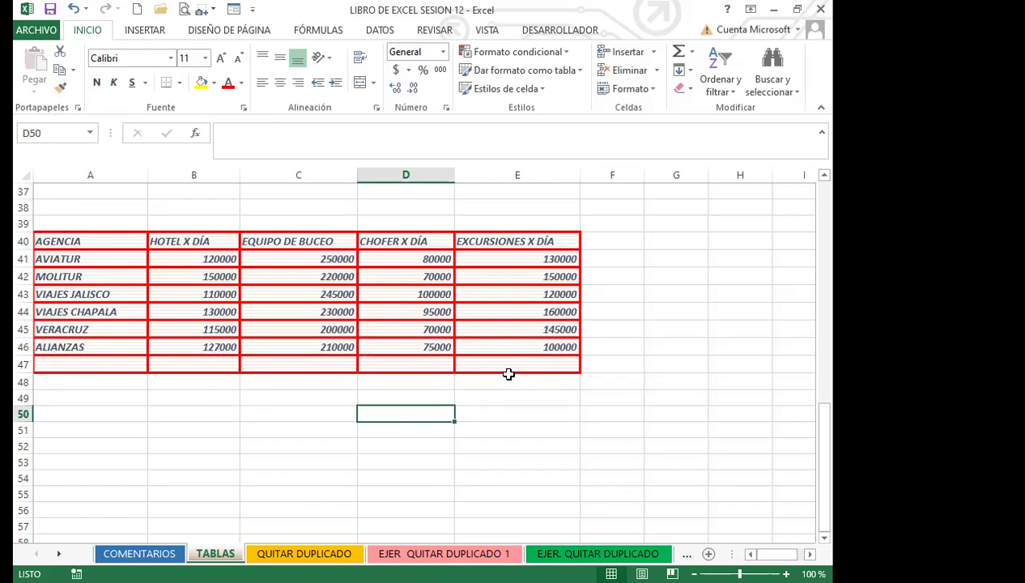
Extend the formatting of the empty row A47:E47 down to row 54.
{"action": "left_click_drag", "start_coordinate": [142, 363], "coordinate": [582, 490]}
{"action": "left_click", "coordinate": [640, 401]}
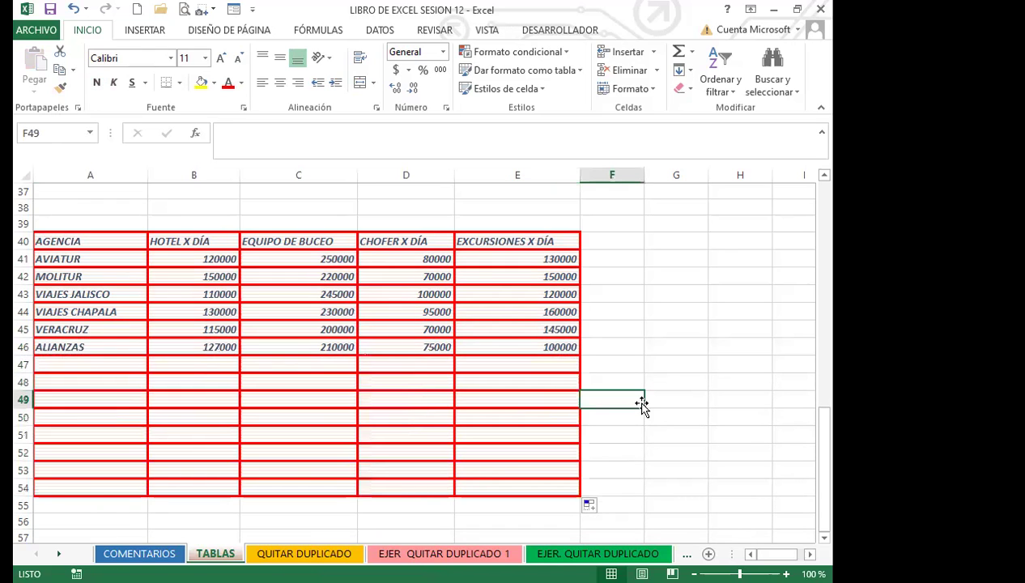
{"action": "scroll", "coordinate": [172, 425], "scroll_direction": "down", "scroll_amount": 2}
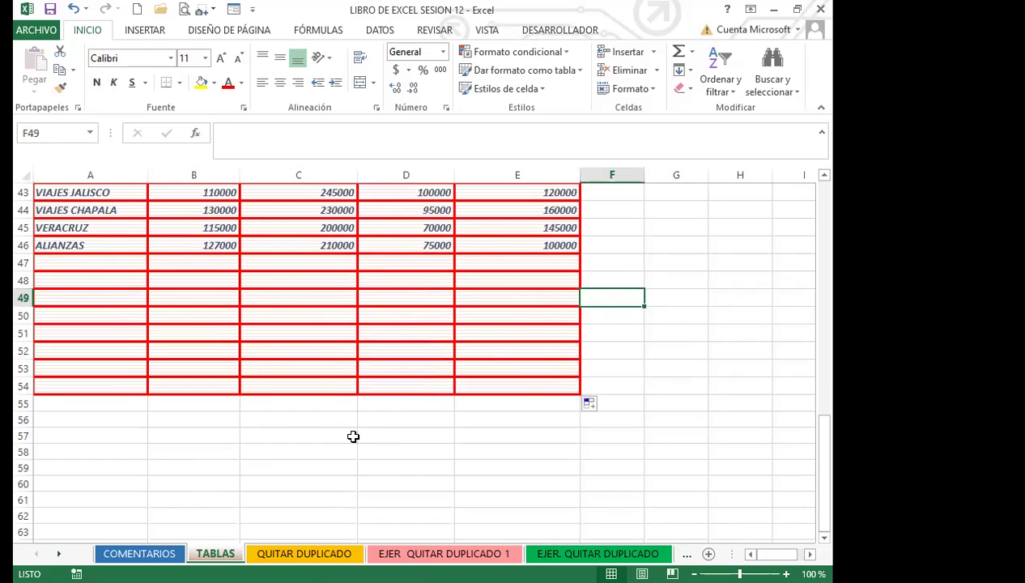
{"action": "scroll", "coordinate": [341, 438], "scroll_direction": "up", "scroll_amount": 2}
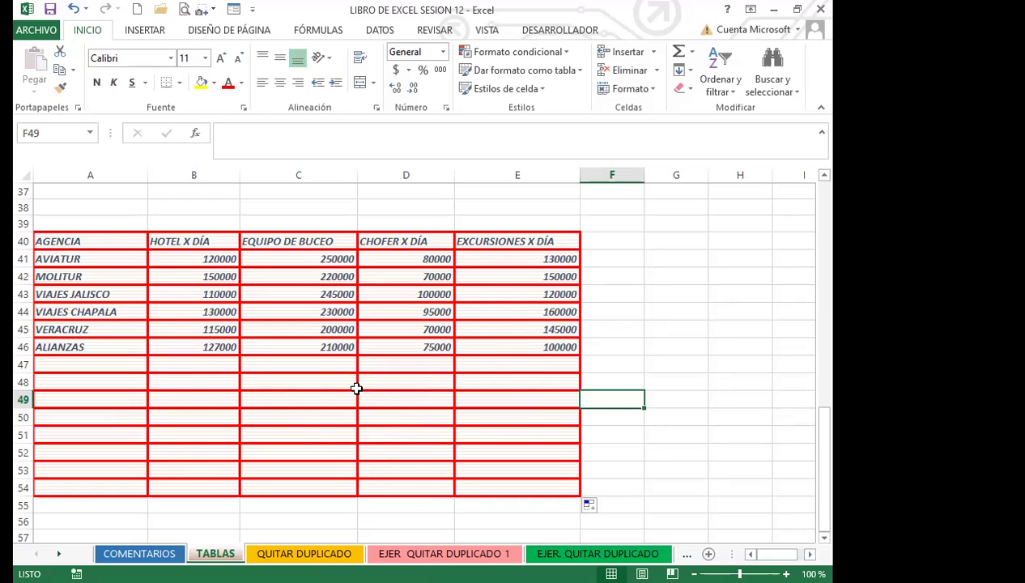
{"action": "left_click", "coordinate": [382, 416]}
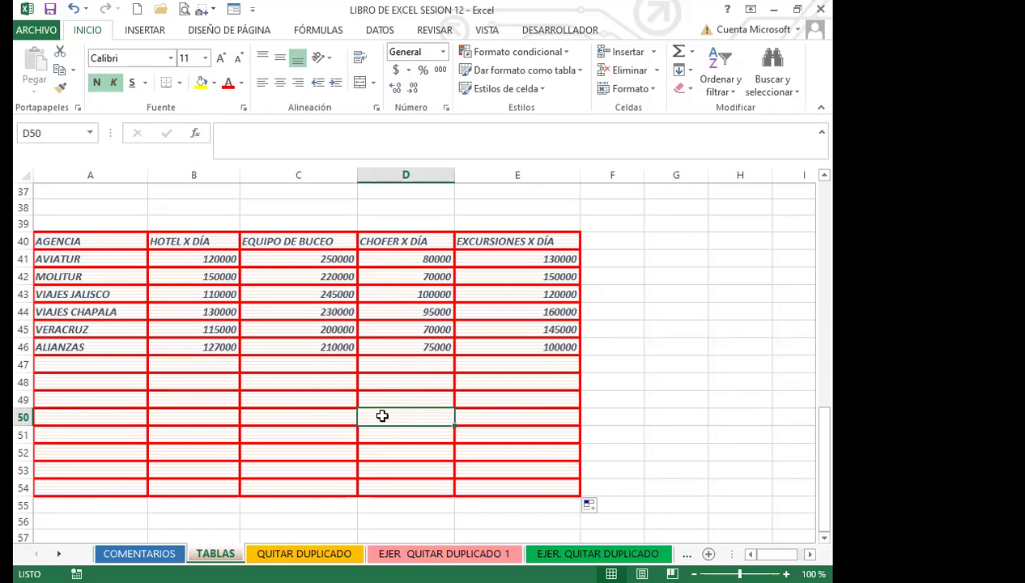
{"action": "left_click", "coordinate": [302, 416]}
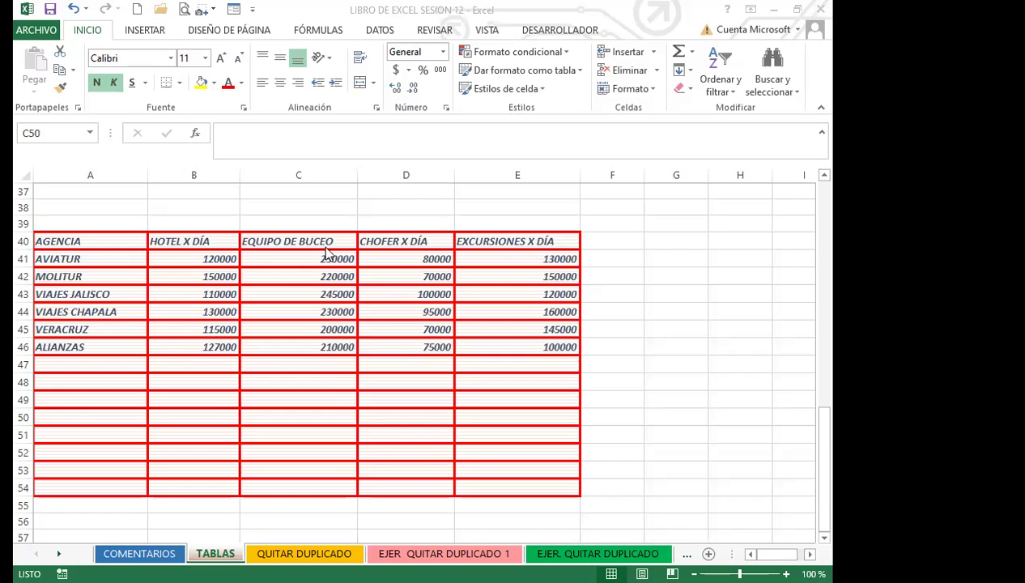
{"action": "scroll", "coordinate": [285, 359], "scroll_direction": "up", "scroll_amount": 12}
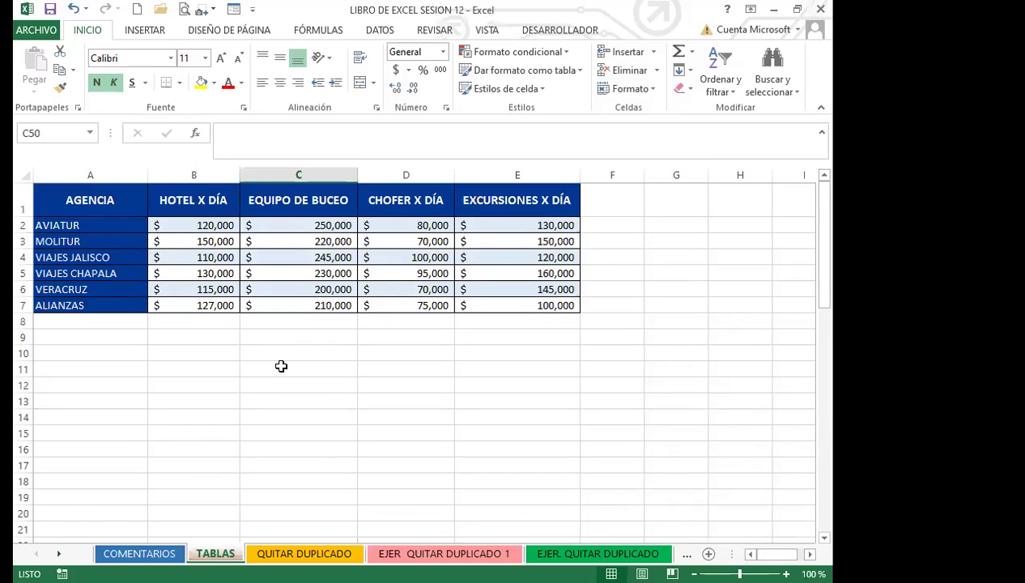
{"action": "left_click", "coordinate": [287, 349]}
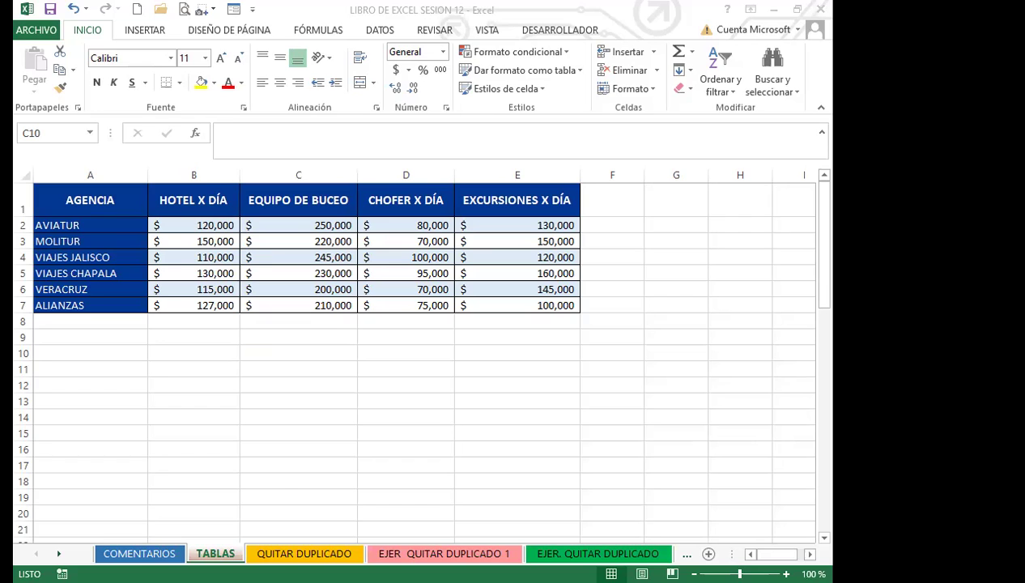
Switch to the presentation slide on eliminating repeated data and return to the workbook's QUITAR DUPLICADO sheet.
{"action": "key", "text": "alt+Tab"}
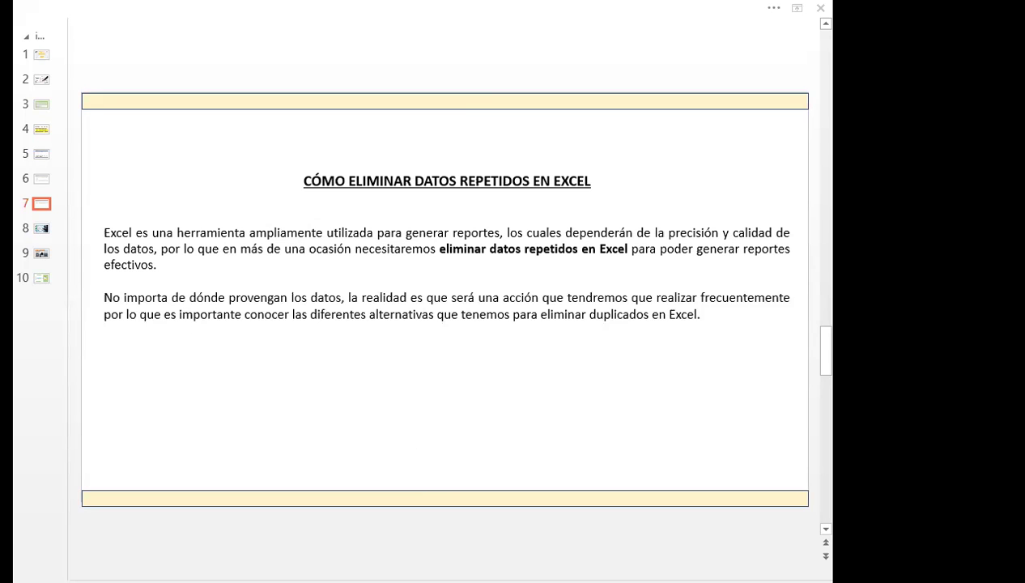
{"action": "key", "text": "alt+Tab"}
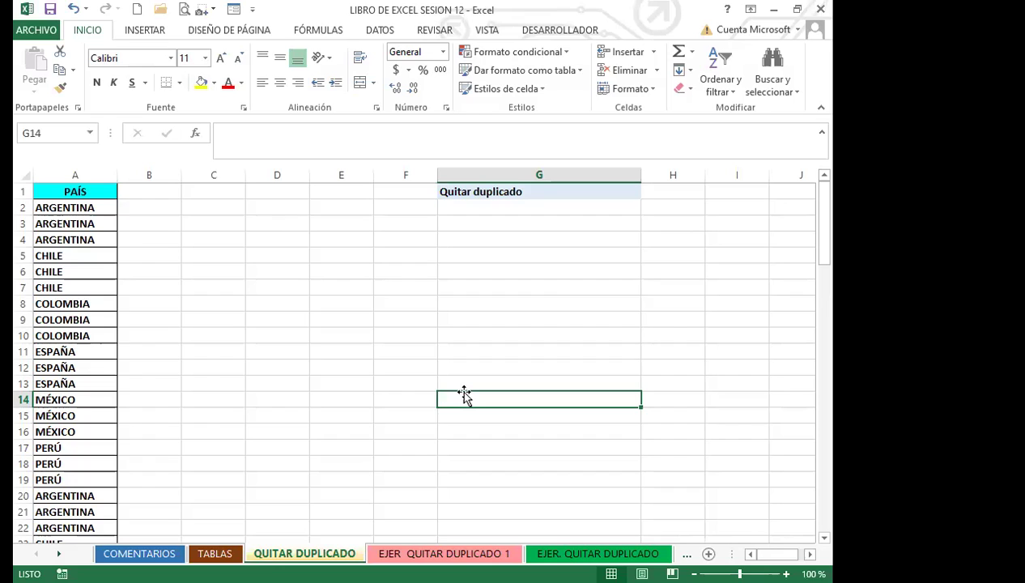
{"action": "left_click", "coordinate": [290, 335]}
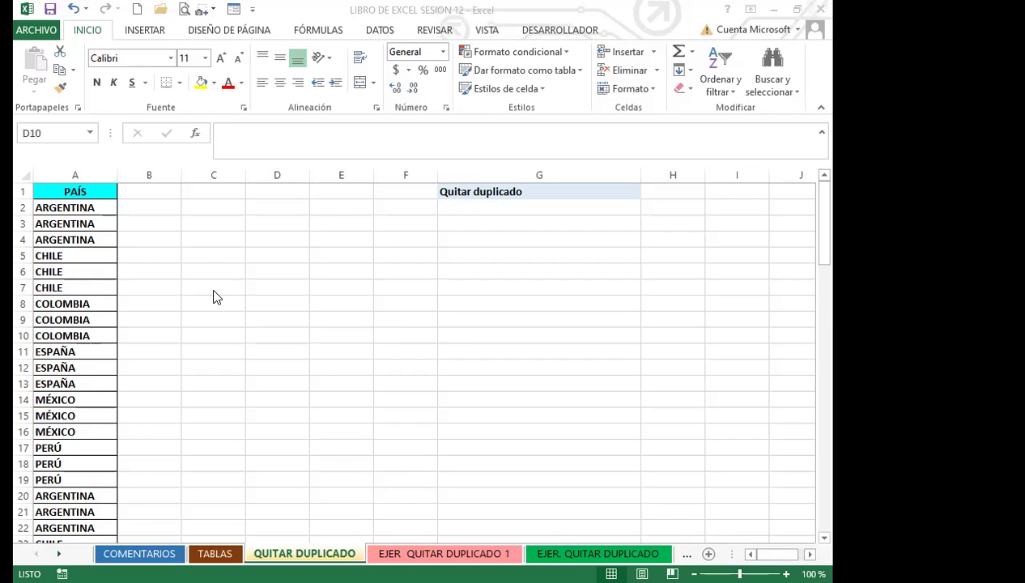
Examine the repeated country names in the PAÍS column down to the end of the list.
{"action": "left_click", "coordinate": [105, 271]}
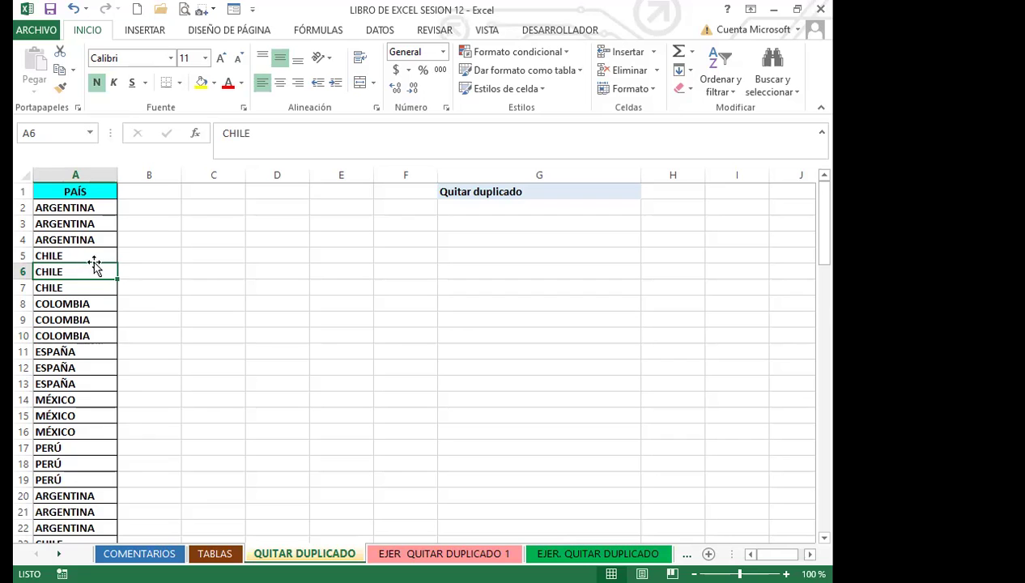
{"action": "scroll", "coordinate": [105, 279], "scroll_direction": "down", "scroll_amount": 3}
{"action": "scroll", "coordinate": [110, 306], "scroll_direction": "down", "scroll_amount": 10}
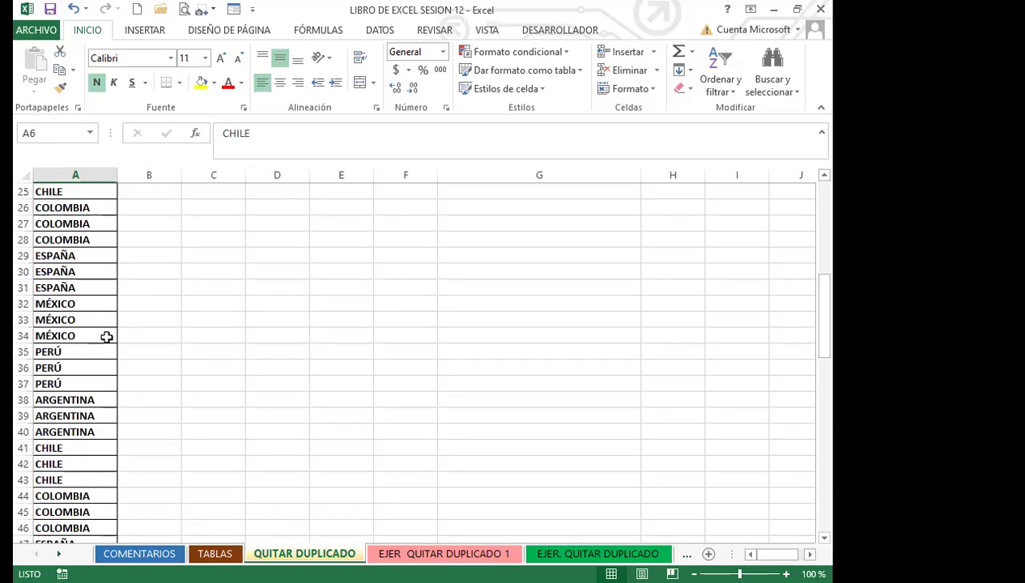
{"action": "scroll", "coordinate": [89, 364], "scroll_direction": "down", "scroll_amount": 14}
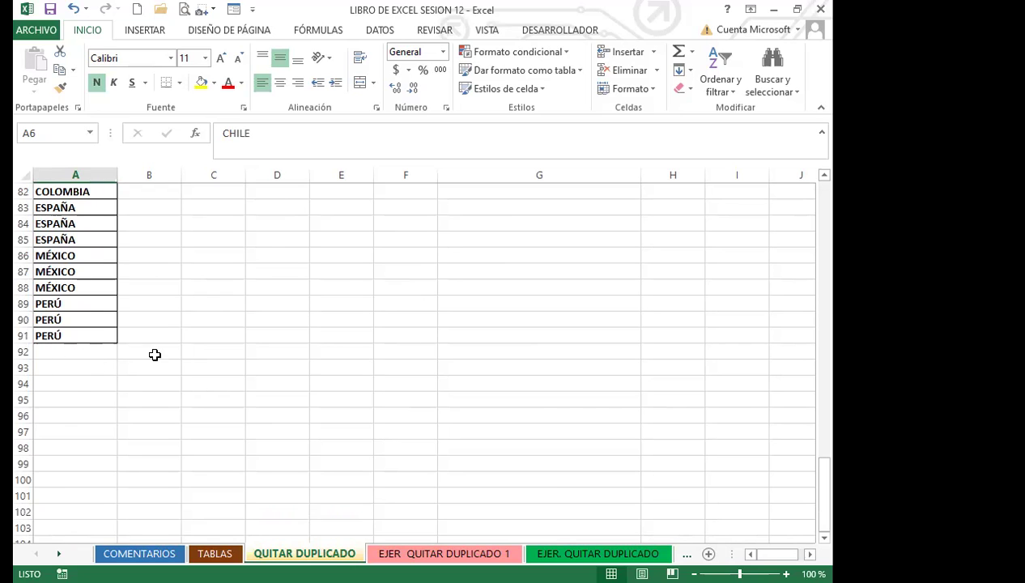
Clear the first repeated ARGENTINA, CHILE and COLOMBIA entries in the PAÍS column (A3:A4, A6:A7 and A9:A10).
{"action": "scroll", "coordinate": [89, 322], "scroll_direction": "up", "scroll_amount": 20}
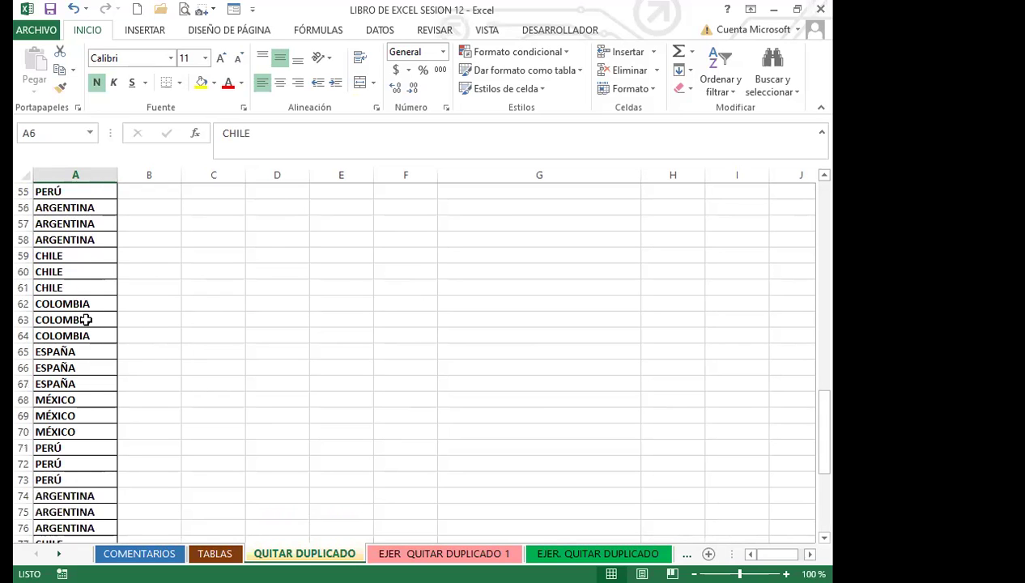
{"action": "scroll", "coordinate": [68, 306], "scroll_direction": "up", "scroll_amount": 1}
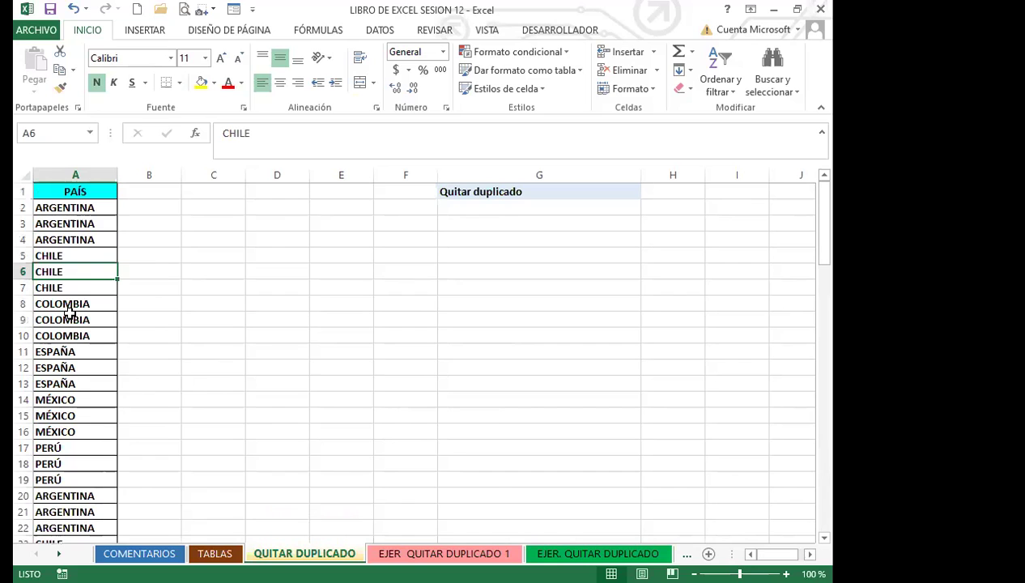
{"action": "left_click_drag", "start_coordinate": [100, 227], "coordinate": [103, 240]}
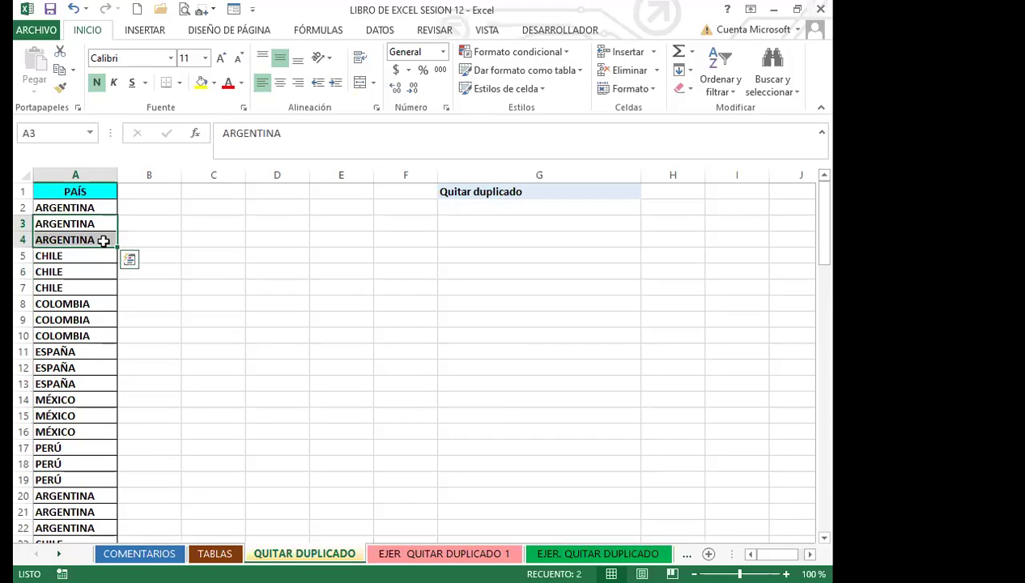
{"action": "key", "text": "Delete"}
{"action": "left_click_drag", "start_coordinate": [69, 272], "coordinate": [71, 287]}
{"action": "key", "text": "Delete"}
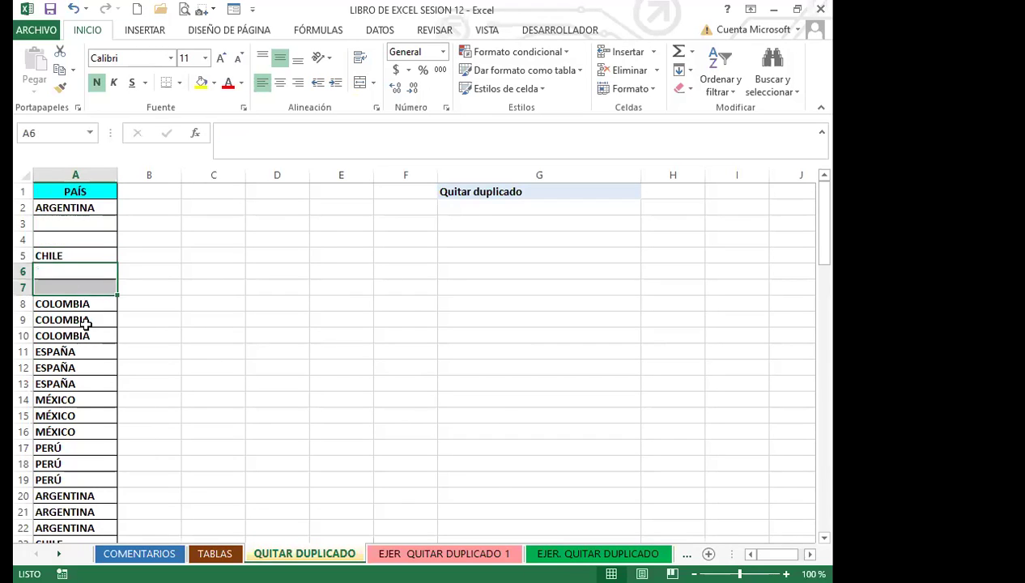
{"action": "left_click_drag", "start_coordinate": [87, 321], "coordinate": [90, 336]}
{"action": "key", "text": "Delete"}
Clear the repeated ESPAÑA, MÉXICO and PERÚ entries in cells A12:A13, A15:A16 and A18:A19.
{"action": "left_click", "coordinate": [89, 370]}
{"action": "key", "text": "Delete"}
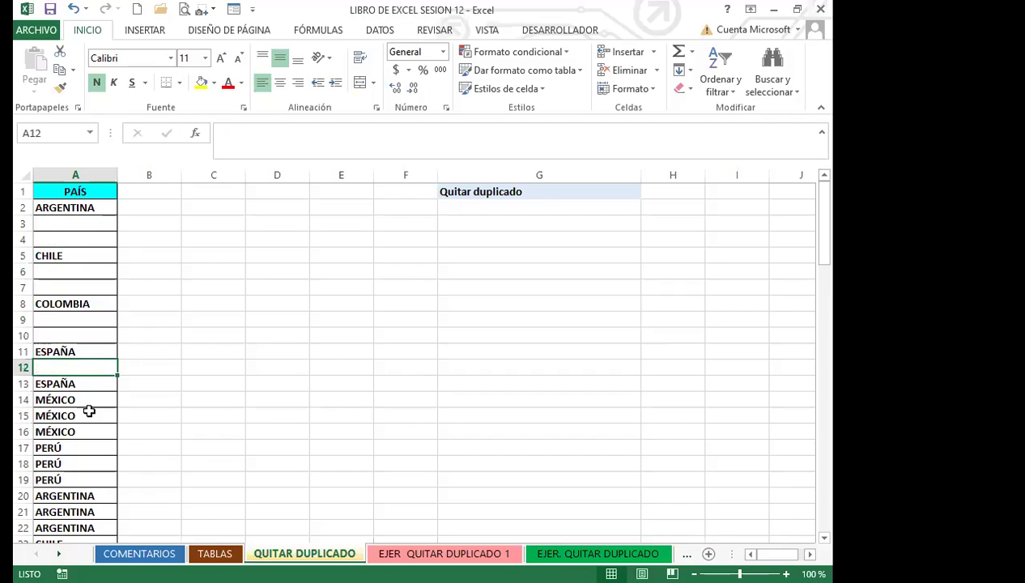
{"action": "left_click_drag", "start_coordinate": [86, 415], "coordinate": [88, 427]}
{"action": "key", "text": "Delete"}
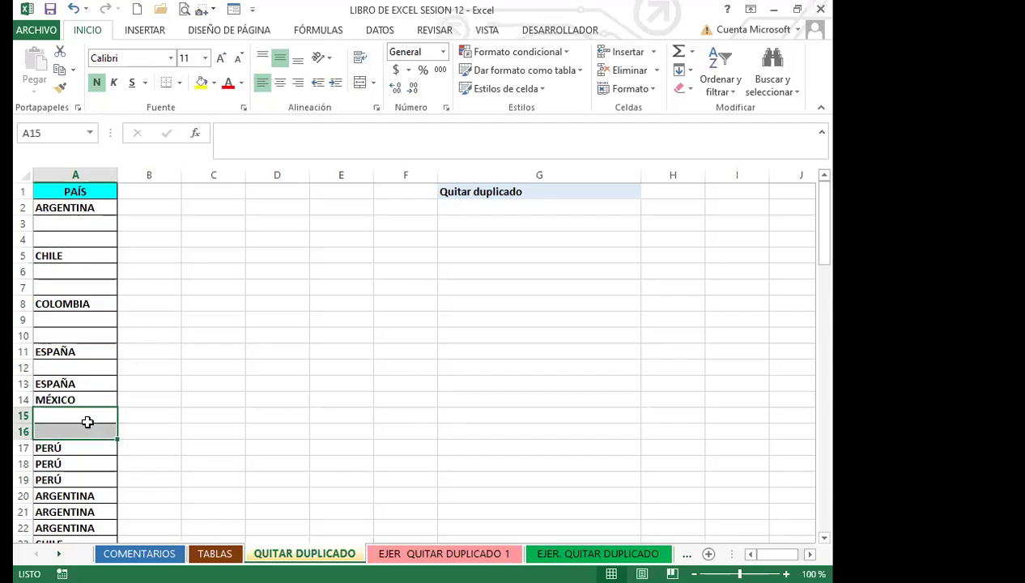
{"action": "left_click", "coordinate": [98, 384]}
{"action": "key", "text": "Delete"}
{"action": "left_click_drag", "start_coordinate": [85, 464], "coordinate": [89, 479]}
{"action": "key", "text": "Delete"}
Undo all the manual deletions of repeated country names in the PAÍS column.
{"action": "left_click", "coordinate": [72, 9]}
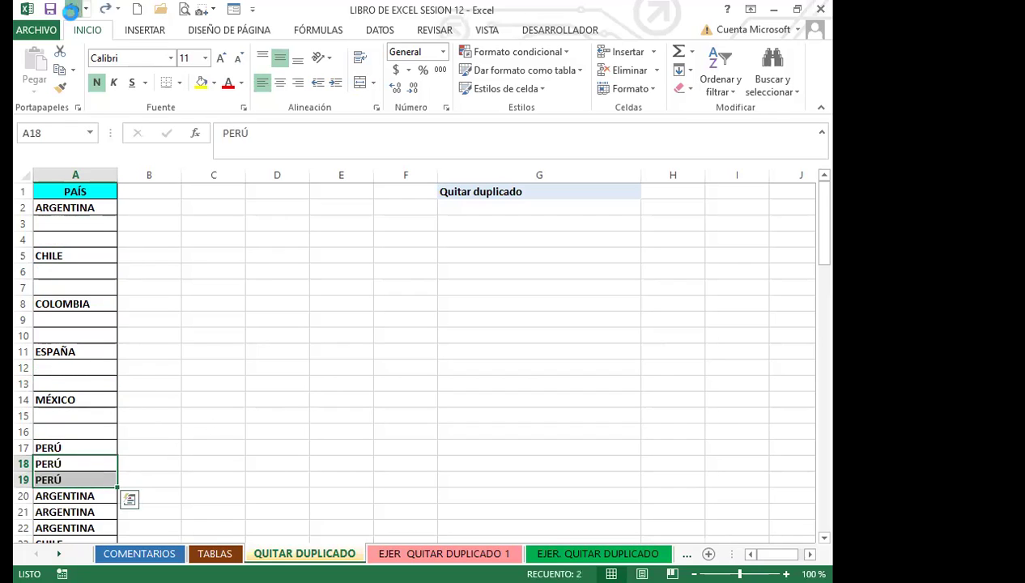
{"action": "left_click", "coordinate": [72, 9]}
{"action": "left_click", "coordinate": [71, 9]}
{"action": "left_click", "coordinate": [71, 9]}
{"action": "left_click", "coordinate": [71, 9]}
{"action": "left_click", "coordinate": [71, 9]}
{"action": "left_click", "coordinate": [72, 8]}
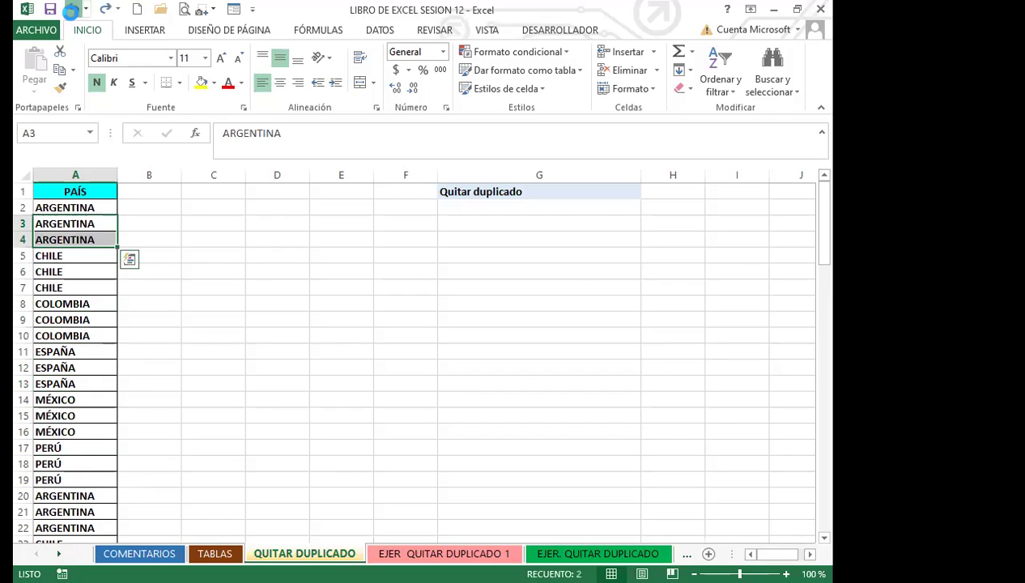
{"action": "key", "text": "ctrl+Page_Up"}
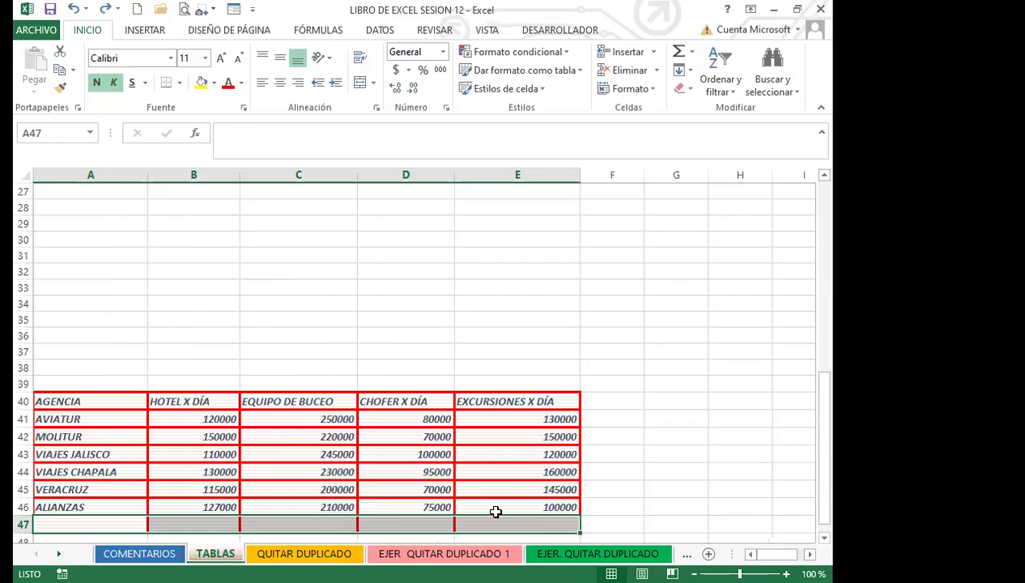
{"action": "key", "text": "ctrl+Page_Down"}
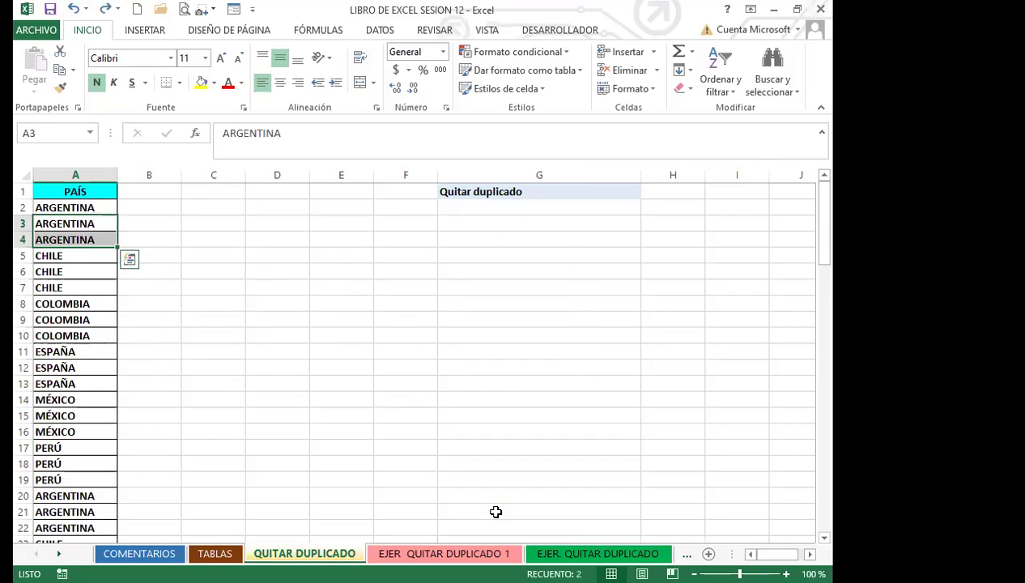
{"action": "left_click", "coordinate": [100, 221]}
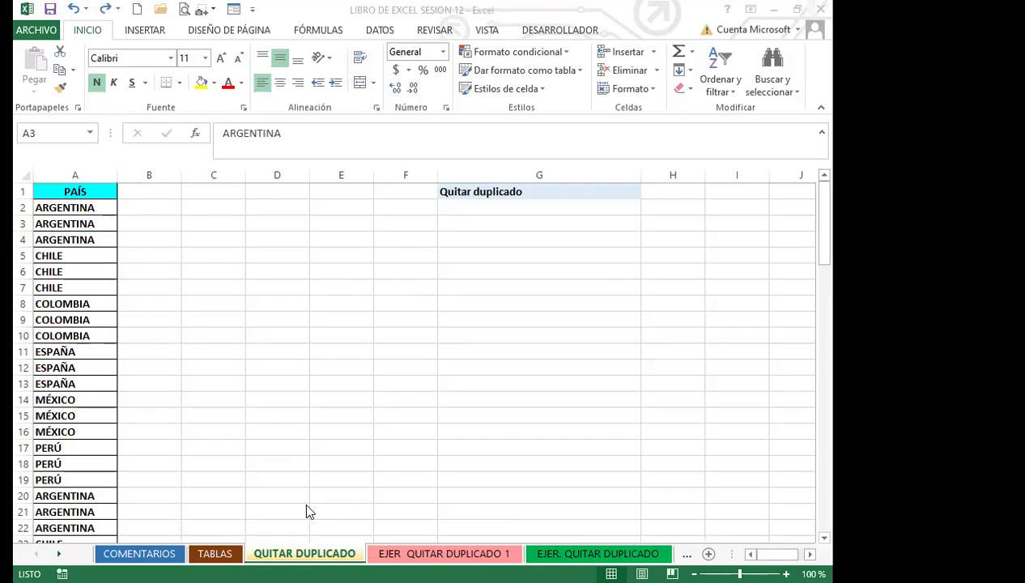
{"action": "left_click", "coordinate": [83, 222]}
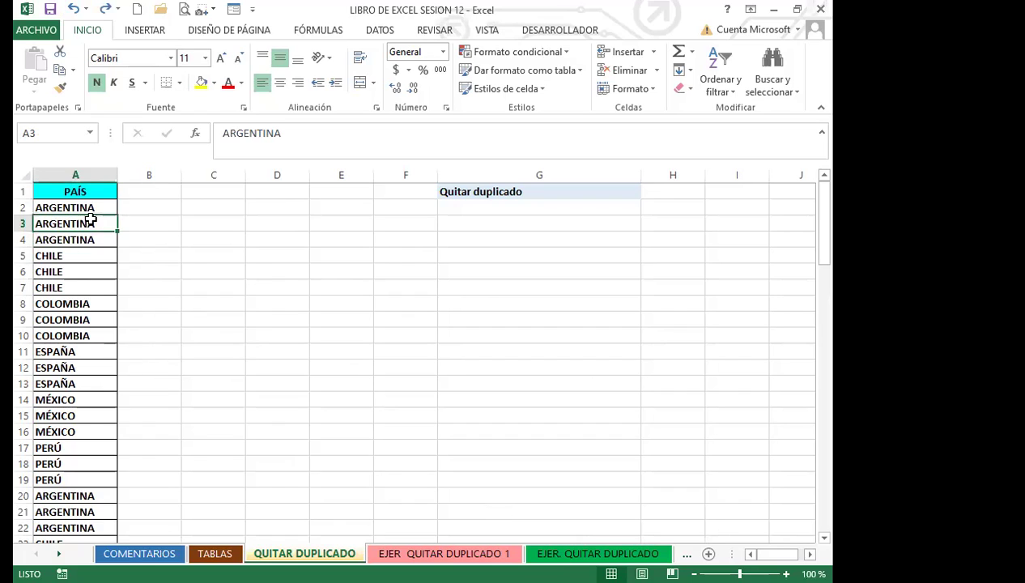
Remove the duplicate values from the PAÍS column with Quitar duplicados, keeping the option that the data has headers.
{"action": "left_click", "coordinate": [91, 191]}
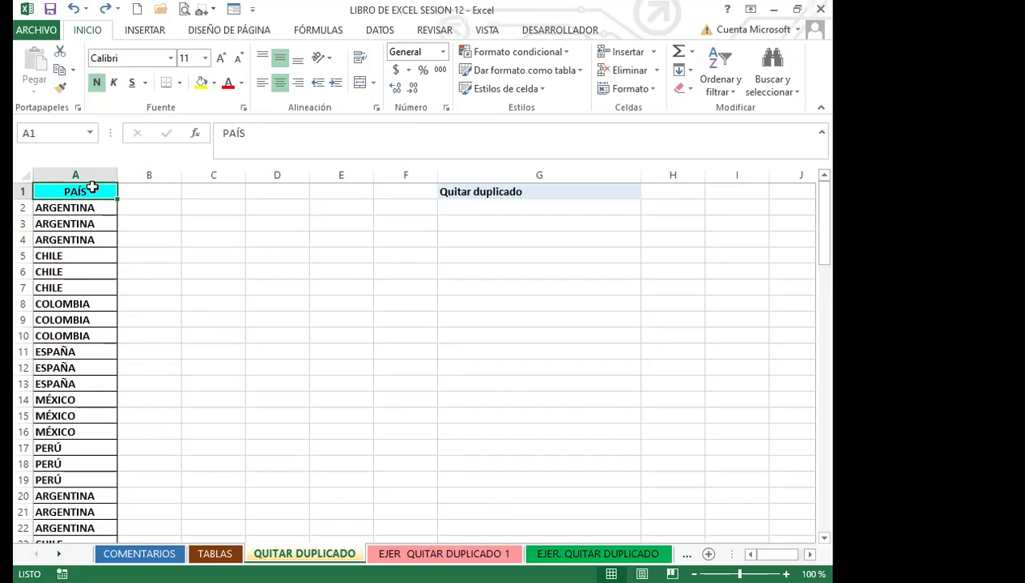
{"action": "left_click", "coordinate": [380, 33]}
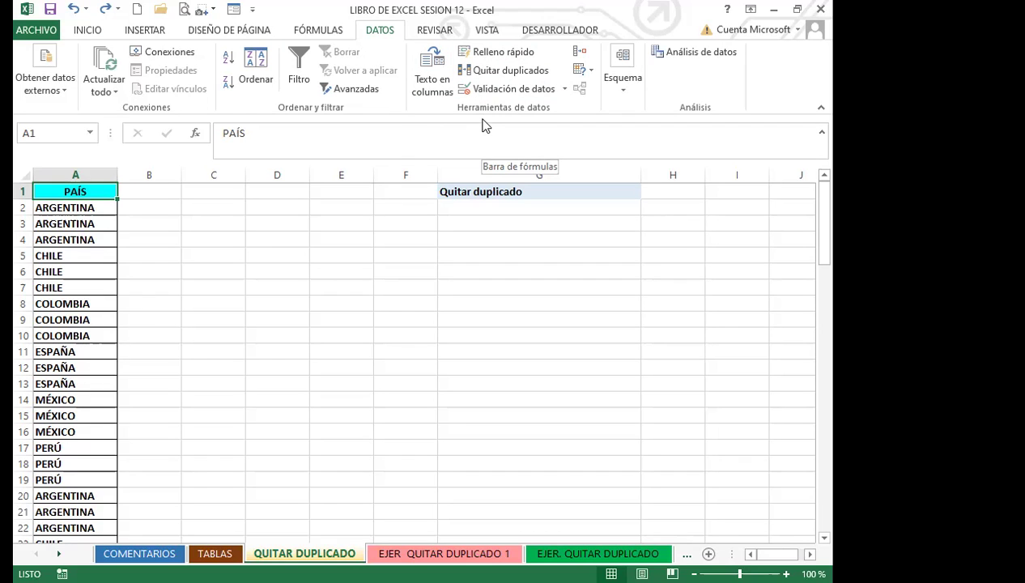
{"action": "left_click", "coordinate": [513, 77]}
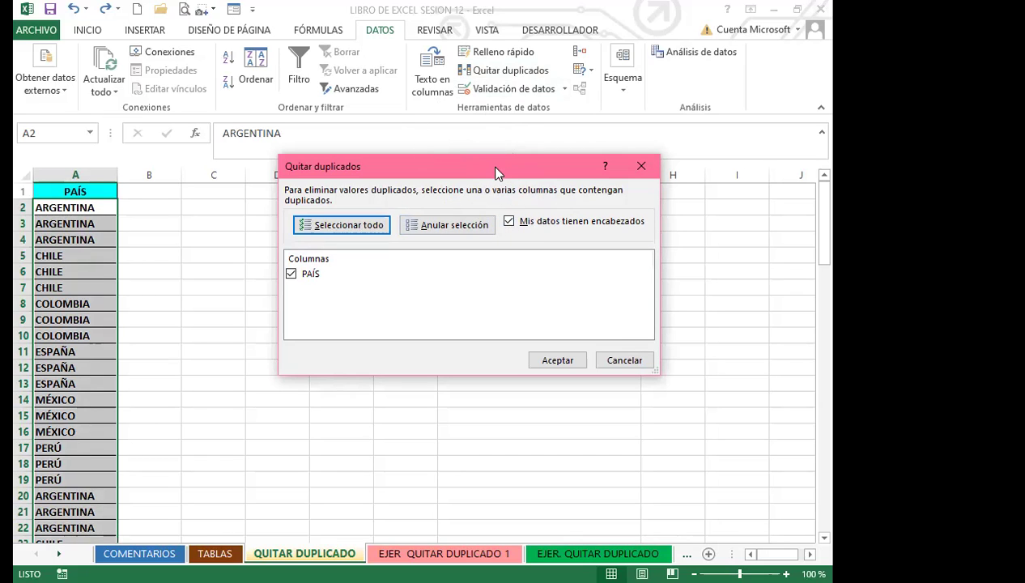
{"action": "left_click", "coordinate": [509, 221]}
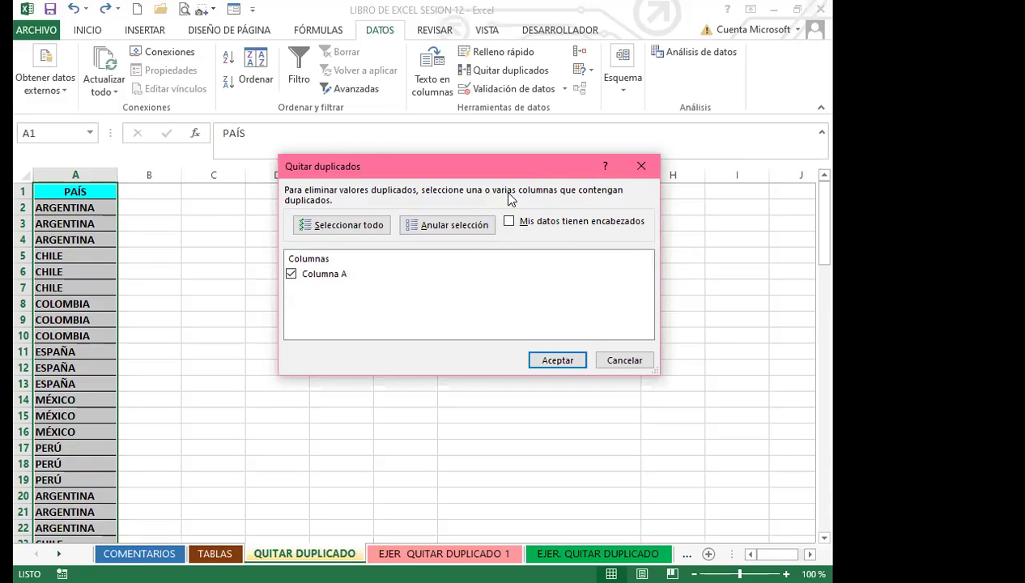
{"action": "left_click", "coordinate": [506, 222]}
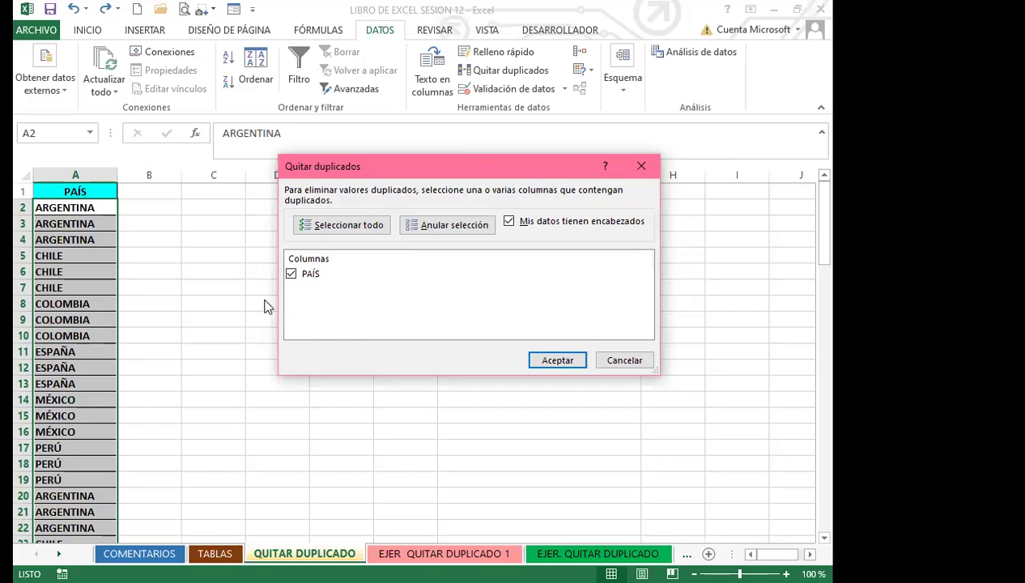
{"action": "left_click", "coordinate": [558, 362]}
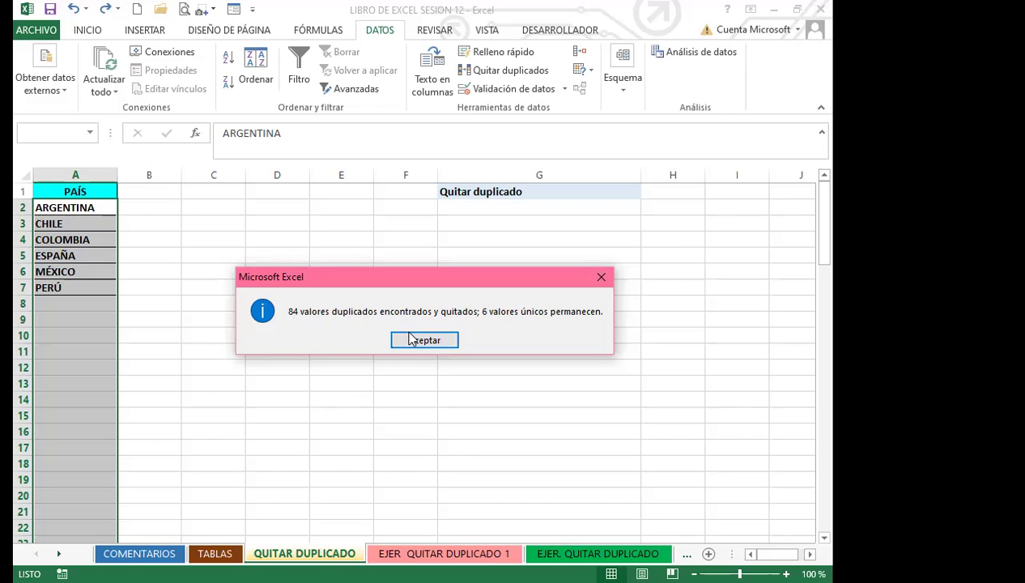
{"action": "left_click", "coordinate": [410, 333]}
{"action": "left_click", "coordinate": [231, 301]}
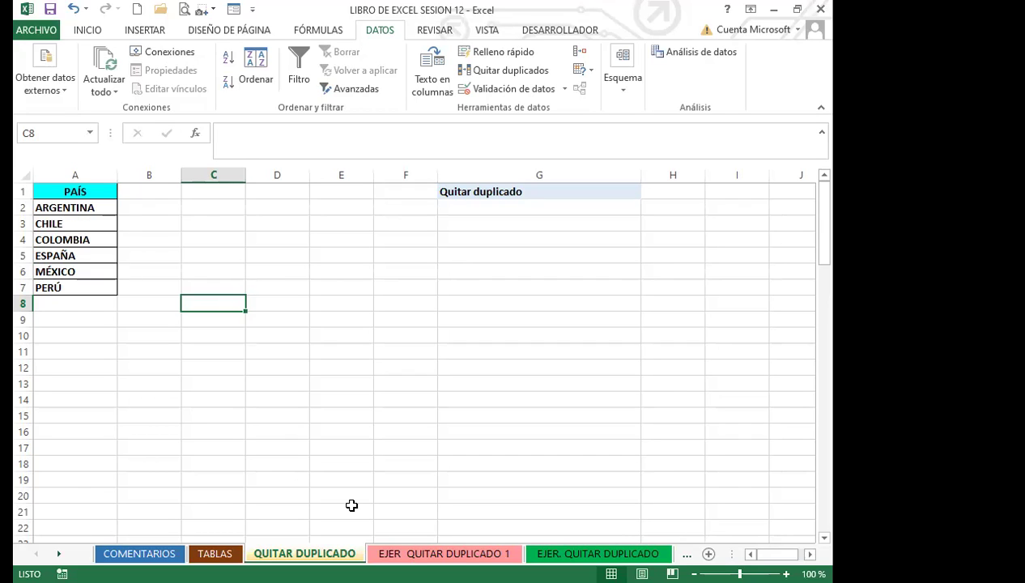
Open the EJER QUITAR DUPLICADO 1 sheet and review its FECHA and NOMBRE list down to the last row.
{"action": "key", "text": "alt+Tab"}
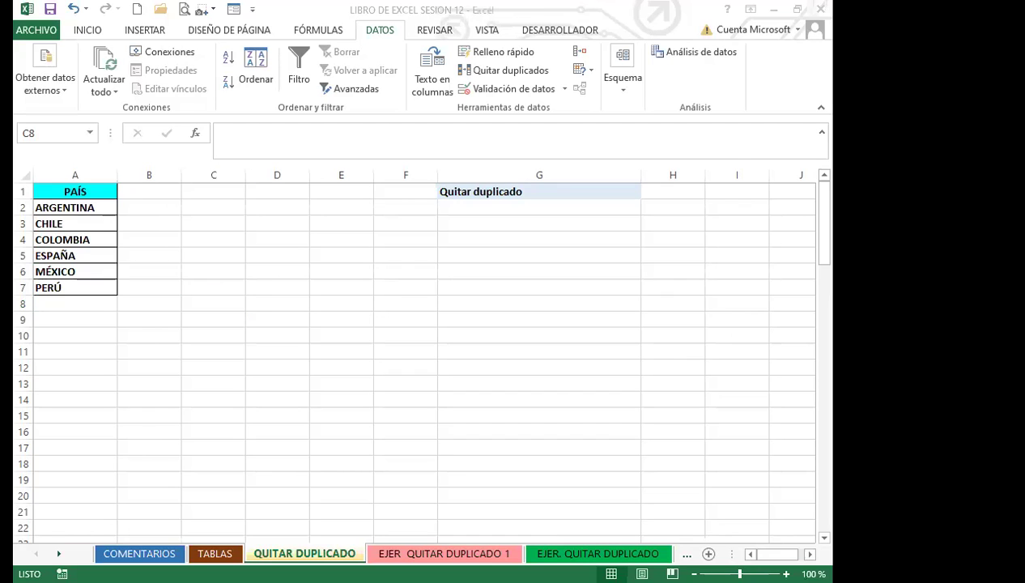
{"action": "left_click", "coordinate": [397, 552]}
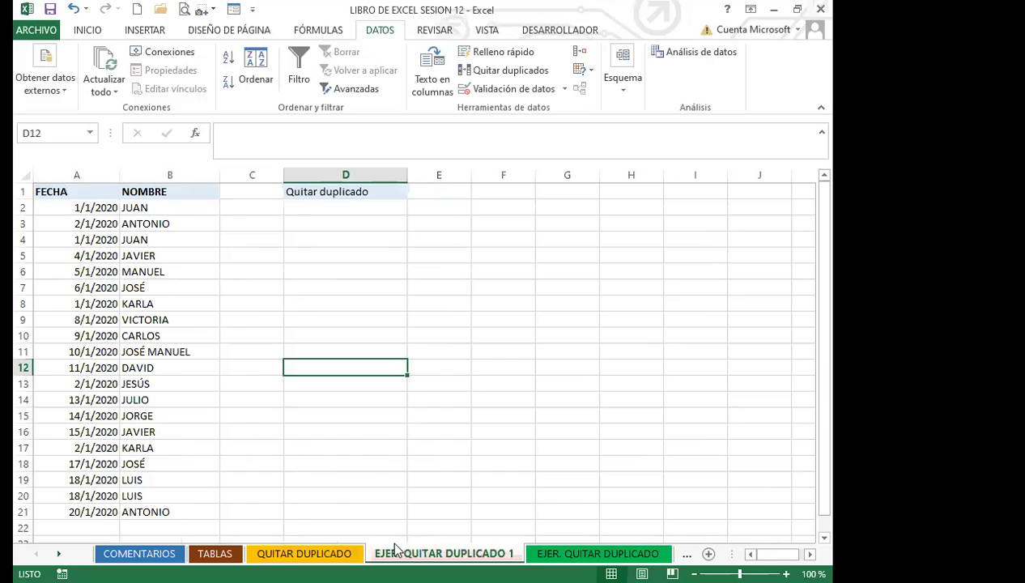
{"action": "key", "text": "alt+Tab"}
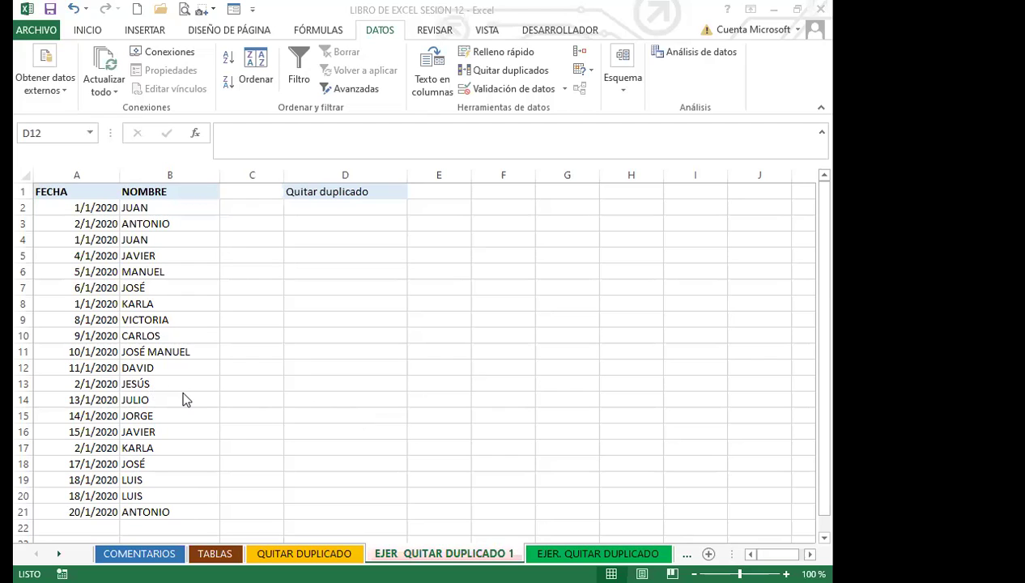
{"action": "scroll", "coordinate": [183, 398], "scroll_direction": "down", "scroll_amount": 3}
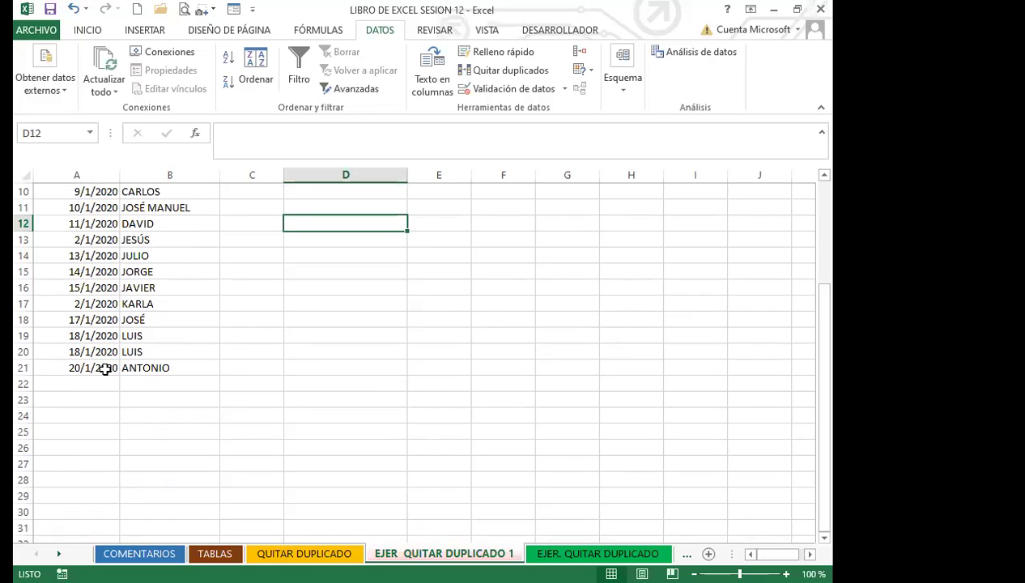
{"action": "left_click", "coordinate": [159, 371]}
{"action": "scroll", "coordinate": [213, 371], "scroll_direction": "up", "scroll_amount": 3}
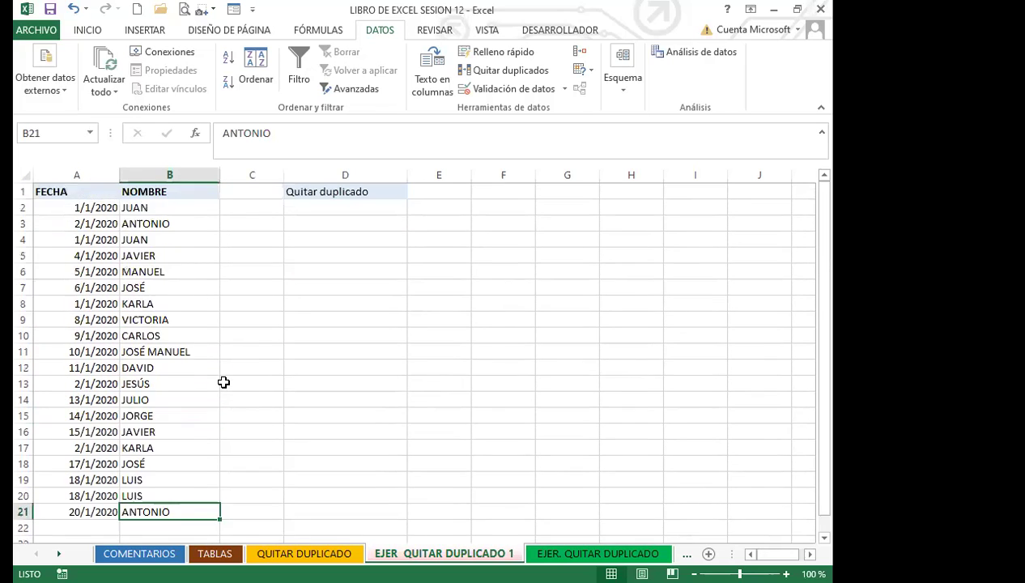
Remove the duplicate rows from A1:B21 with headers, comparing both the FECHA and NOMBRE columns.
{"action": "left_click_drag", "start_coordinate": [74, 192], "coordinate": [180, 211]}
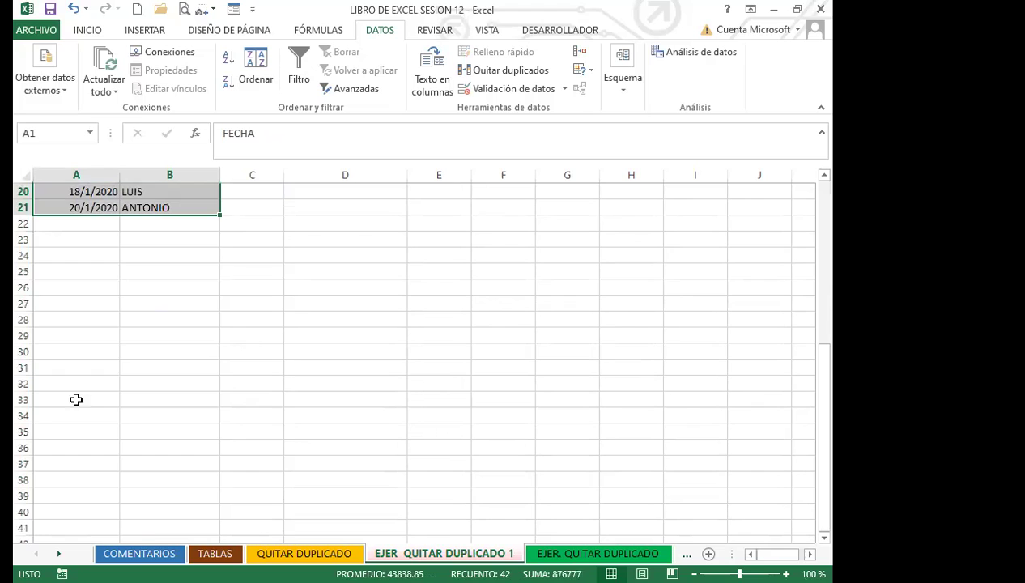
{"action": "scroll", "coordinate": [77, 400], "scroll_direction": "up", "scroll_amount": 6}
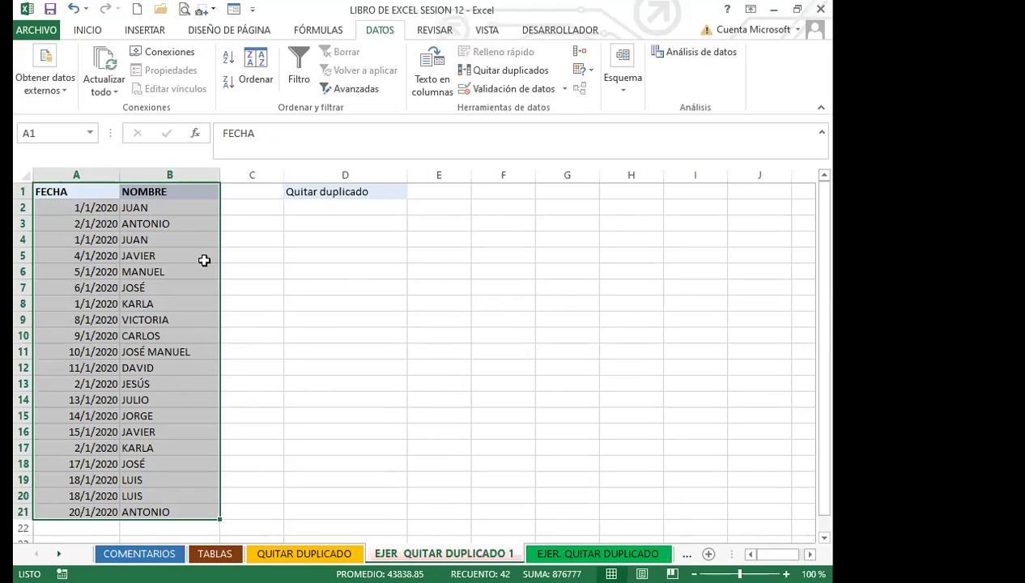
{"action": "left_click", "coordinate": [524, 76]}
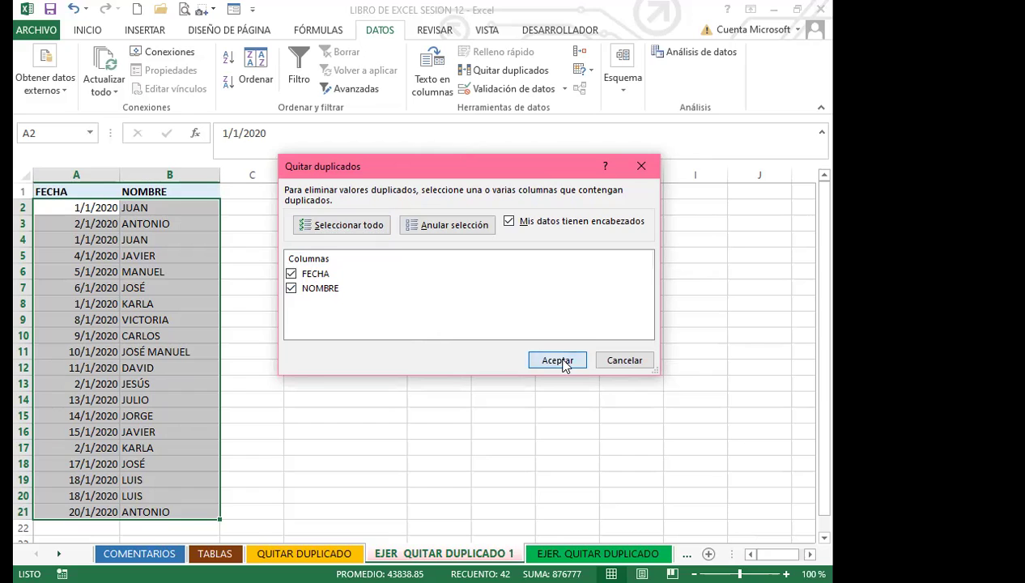
{"action": "key", "text": "Return"}
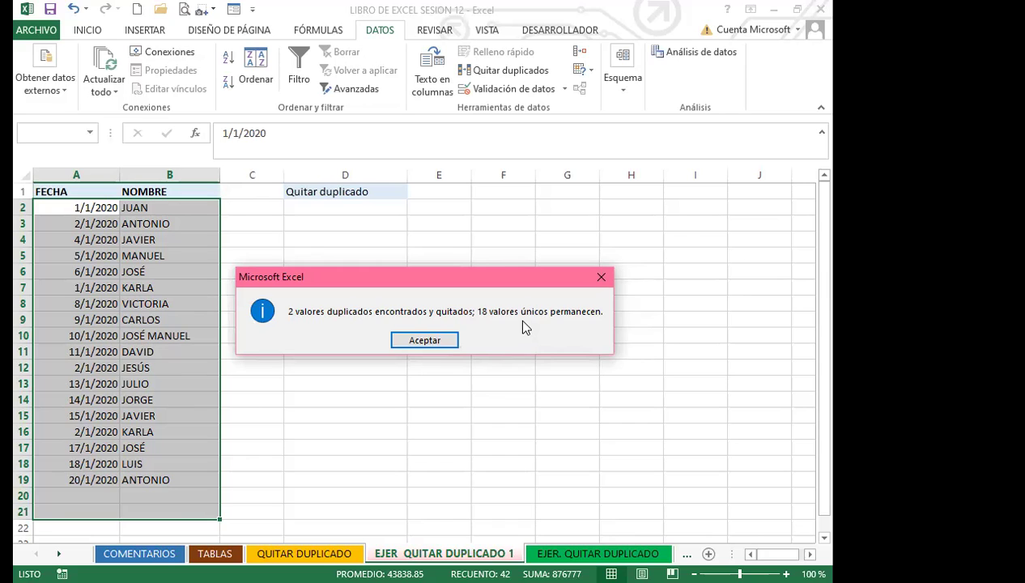
{"action": "left_click", "coordinate": [429, 341]}
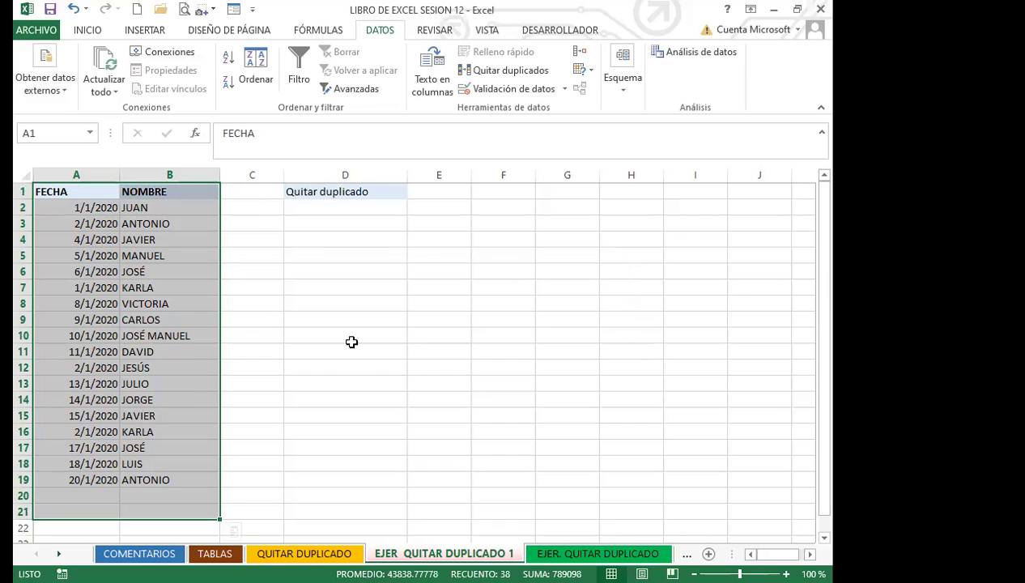
{"action": "left_click", "coordinate": [353, 341]}
Examine the remaining FECHA and NOMBRE rows in A1:B19 for repeated records.
{"action": "left_click_drag", "start_coordinate": [81, 195], "coordinate": [201, 478]}
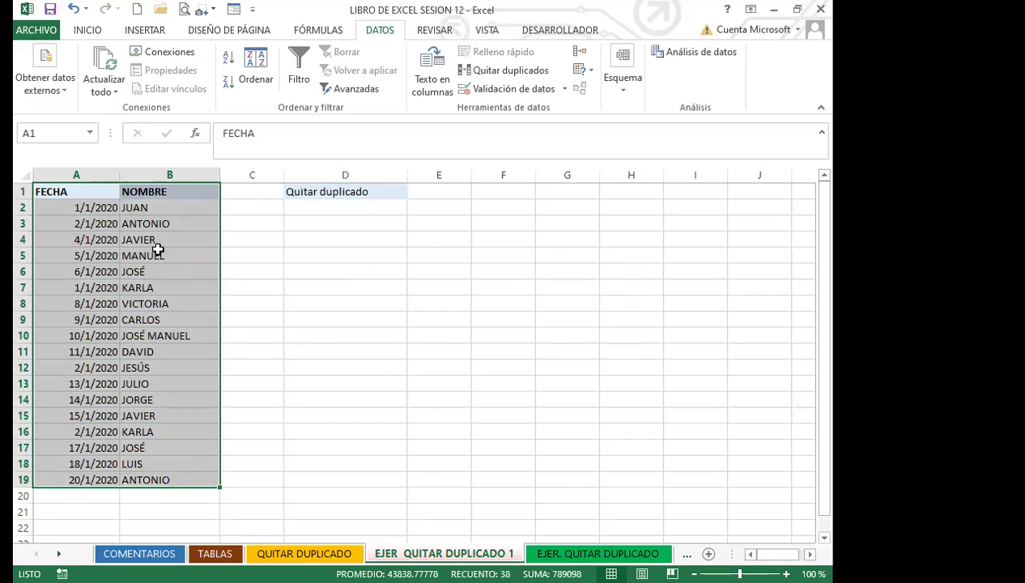
{"action": "left_click", "coordinate": [128, 304]}
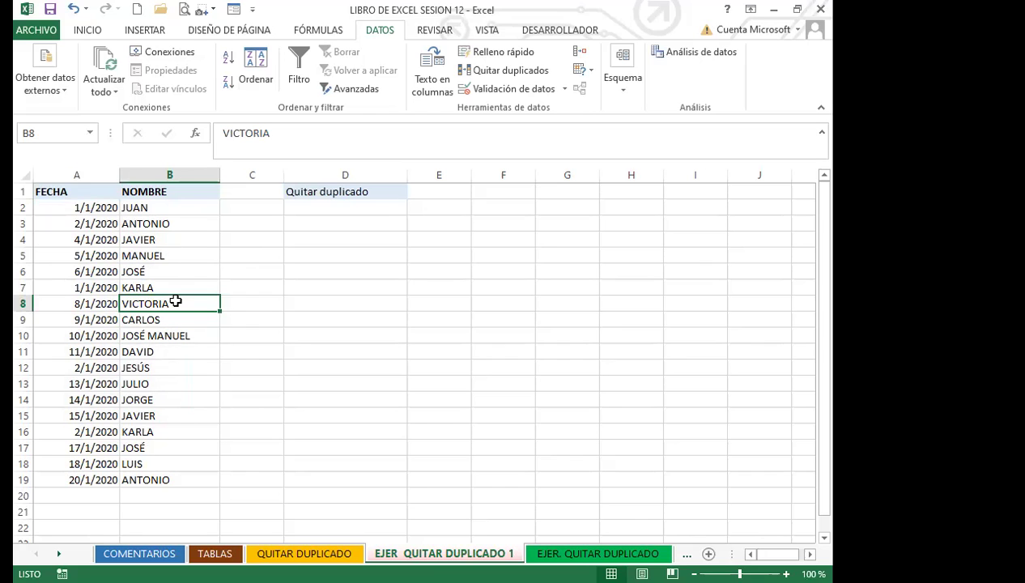
{"action": "left_click", "coordinate": [228, 330]}
{"action": "left_click", "coordinate": [139, 304]}
{"action": "scroll", "coordinate": [154, 364], "scroll_direction": "down", "scroll_amount": 2}
{"action": "scroll", "coordinate": [164, 381], "scroll_direction": "up", "scroll_amount": 2}
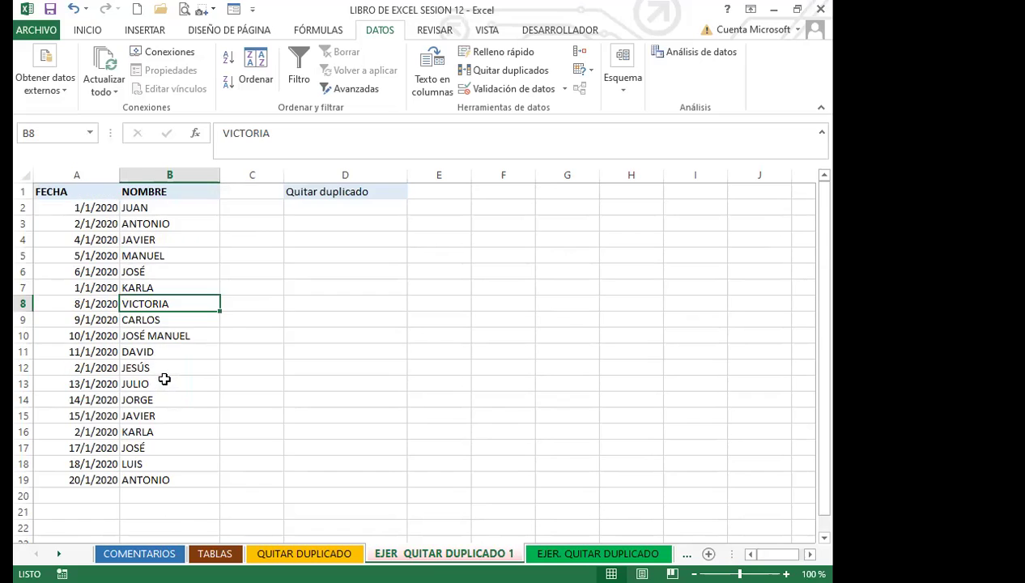